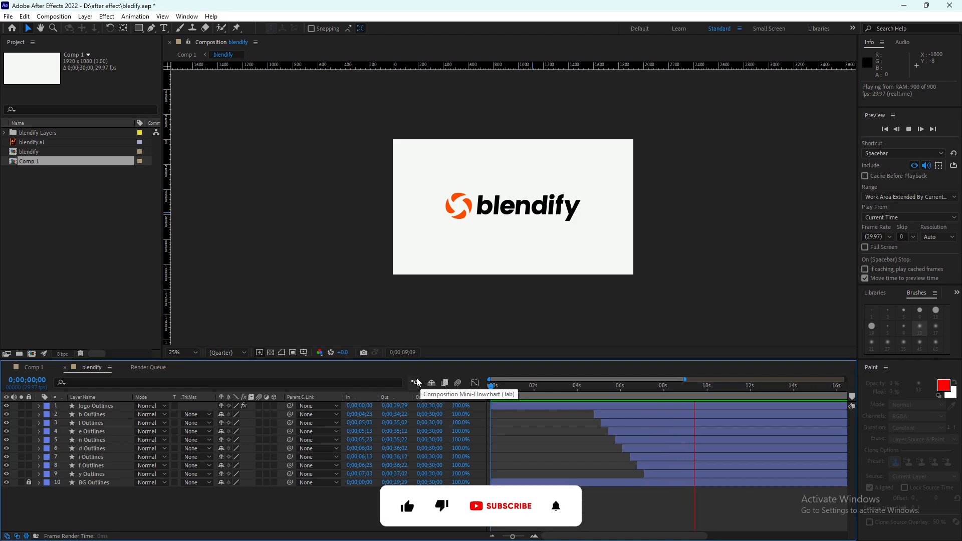
# Preview the finished blendify logo animation in the timeline, including playback from about 0;00;08;11.
pyautogui.press('space')
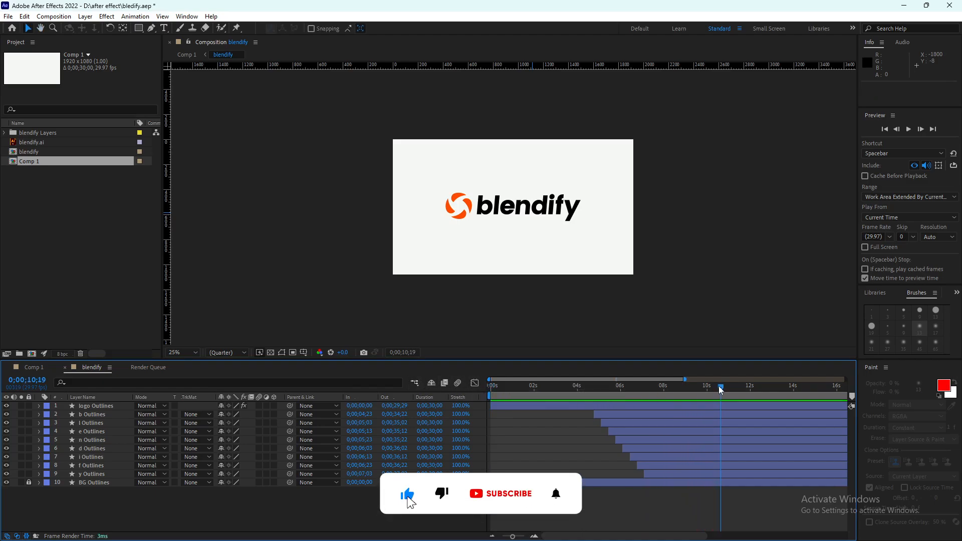
pyautogui.moveTo(721, 390); pyautogui.dragTo(673, 388)
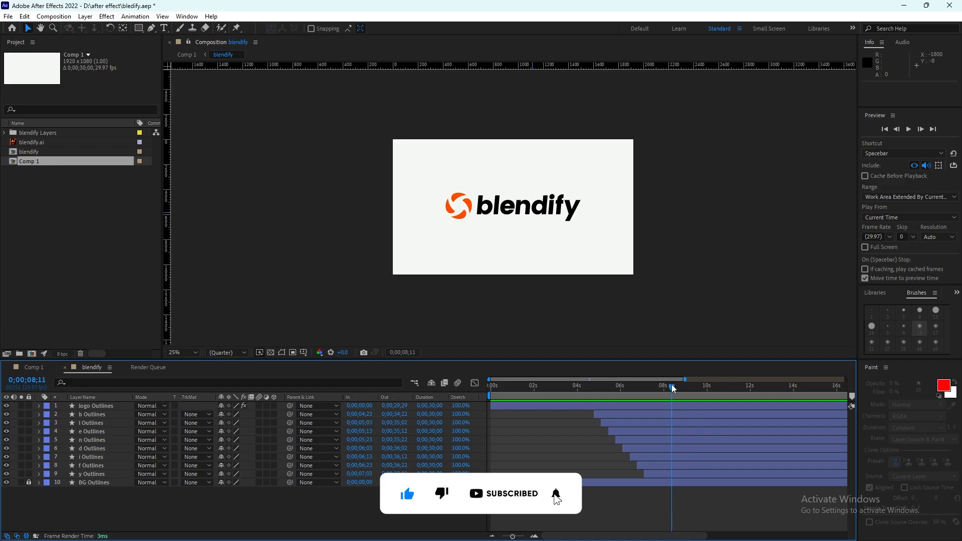
pyautogui.press('space')
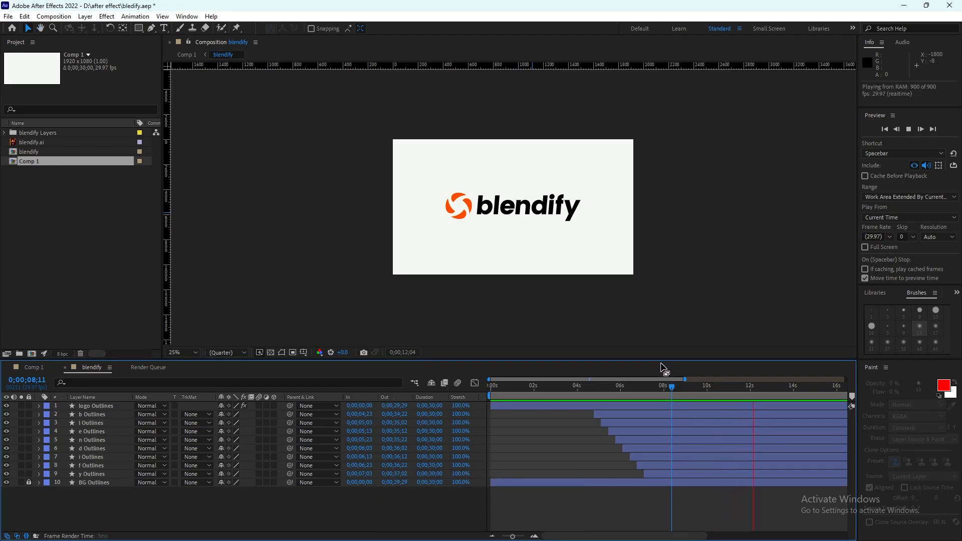
pyautogui.moveTo(674, 381); pyautogui.dragTo(492, 377)
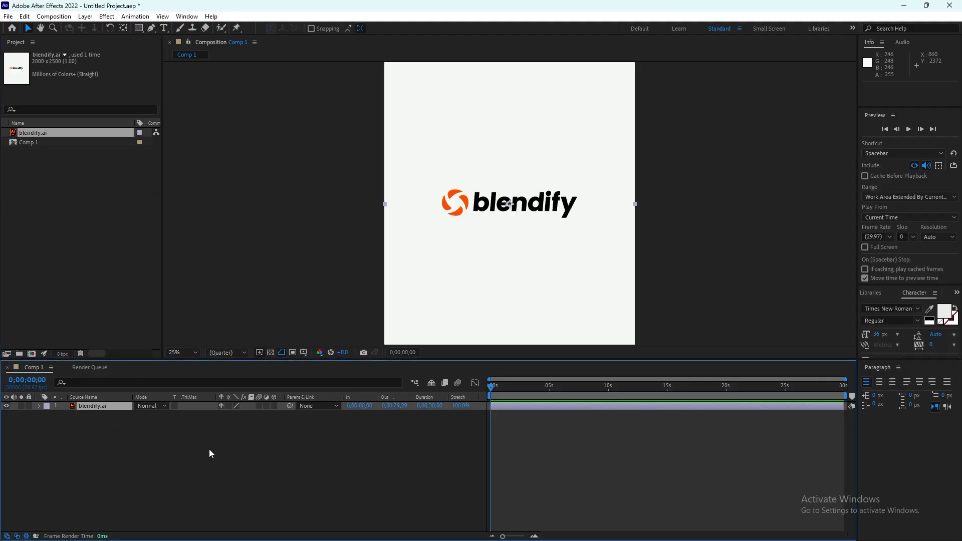
# Convert the blendify.ai layer to a layered comp and create shapes from all ten of its vector layers.
pyautogui.rightClick(95, 406)
pyautogui.moveTo(158, 325)
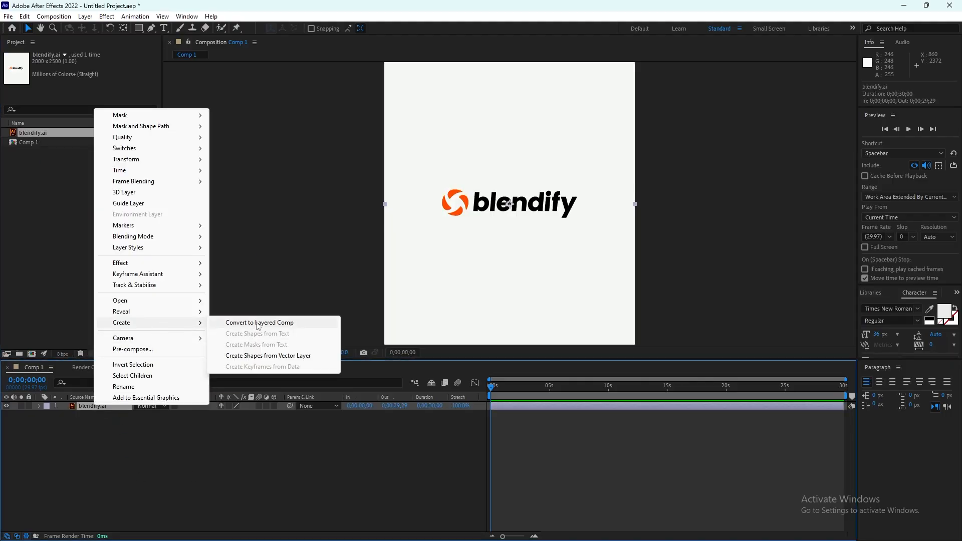
pyautogui.click(266, 323)
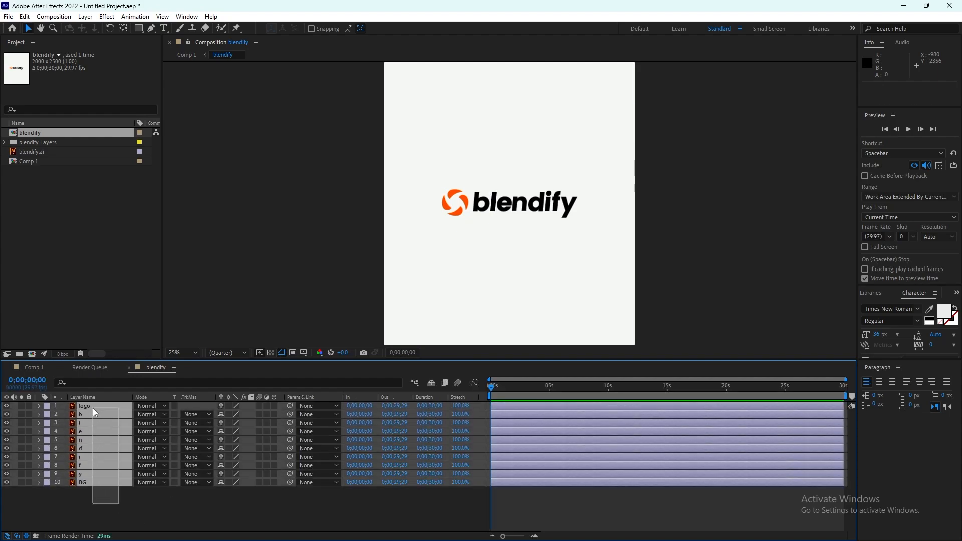
pyautogui.rightClick(94, 404)
pyautogui.moveTo(169, 322)
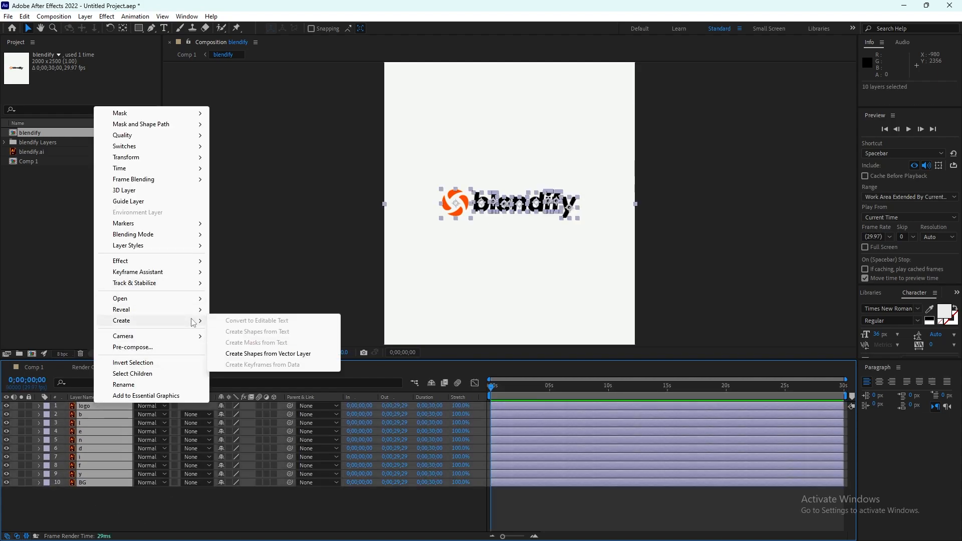
pyautogui.click(251, 353)
# Delete the original Illustrator layers from the blendify comp, keeping only the Outlines shape layers.
pyautogui.click(137, 488)
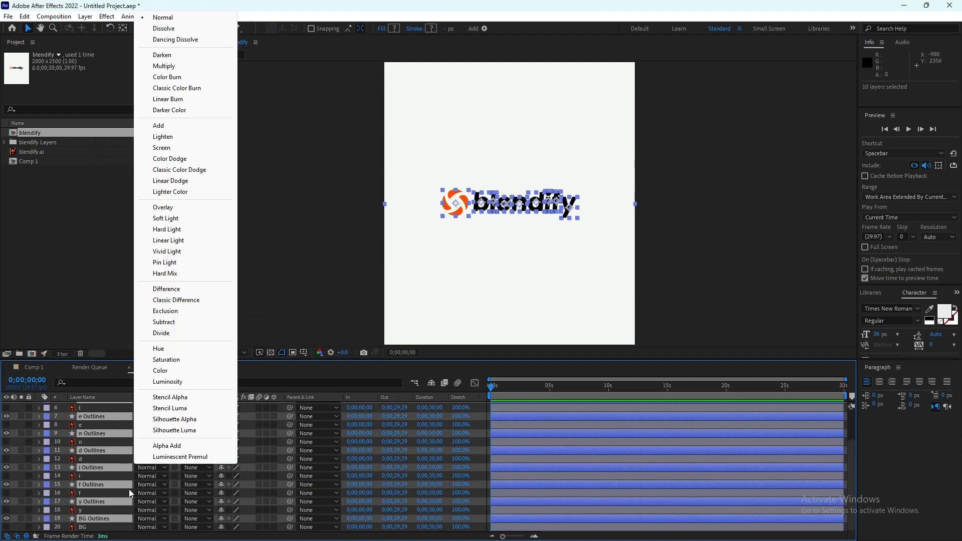
pyautogui.click(128, 493)
pyautogui.click(107, 518)
pyautogui.click(103, 527)
pyautogui.keyDown('ctrl'); pyautogui.click(103, 510); pyautogui.keyUp('ctrl')
pyautogui.keyDown('ctrl'); pyautogui.click(100, 493); pyautogui.keyUp('ctrl')
pyautogui.keyDown('ctrl'); pyautogui.click(98, 476); pyautogui.keyUp('ctrl')
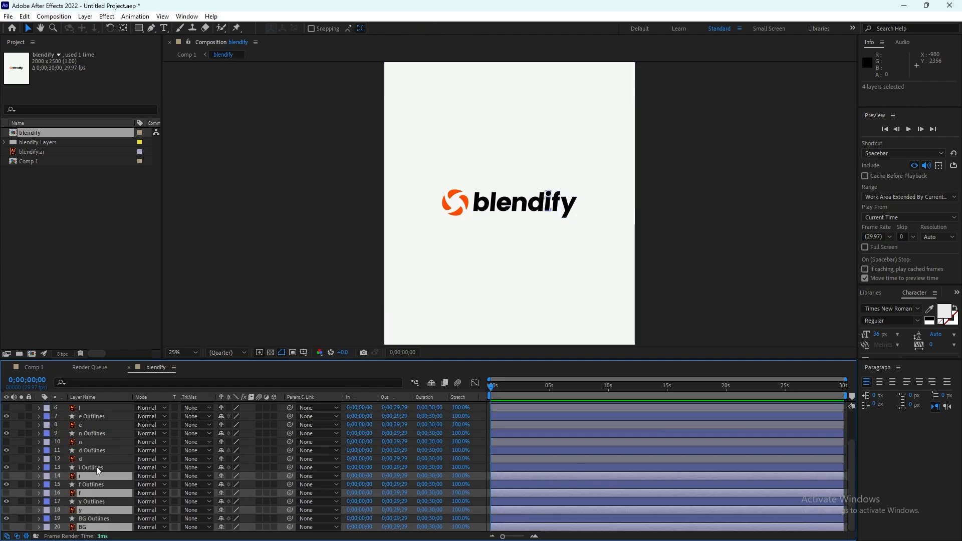
pyautogui.keyDown('ctrl'); pyautogui.click(101, 458); pyautogui.keyUp('ctrl')
pyautogui.keyDown('ctrl'); pyautogui.click(103, 441); pyautogui.keyUp('ctrl')
pyautogui.keyDown('ctrl'); pyautogui.click(105, 424); pyautogui.keyUp('ctrl')
pyautogui.keyDown('ctrl'); pyautogui.click(105, 408); pyautogui.keyUp('ctrl')
pyautogui.scroll(2, 105, 415)
pyautogui.keyDown('ctrl'); pyautogui.click(107, 432); pyautogui.keyUp('ctrl')
pyautogui.keyDown('ctrl'); pyautogui.click(103, 414); pyautogui.keyUp('ctrl')
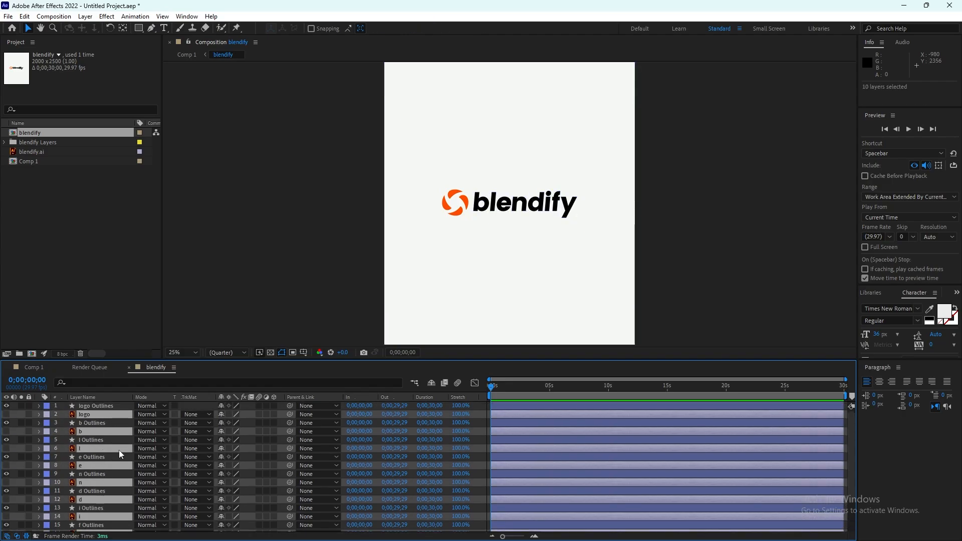
pyautogui.press('Delete')
# Lock the BG Outlines layer and shift all letter Outlines layers, b through y, to start at about 0;00;08;27.
pyautogui.click(28, 482)
pyautogui.click(92, 414)
pyautogui.keyDown('shift'); pyautogui.click(92, 474); pyautogui.keyUp('shift')
pyautogui.moveTo(537, 448); pyautogui.dragTo(642, 448)
# Enable Position and Rotation keyframes on the logo Outlines layer and move both keyframes to about 7.7 seconds.
pyautogui.click(96, 405)
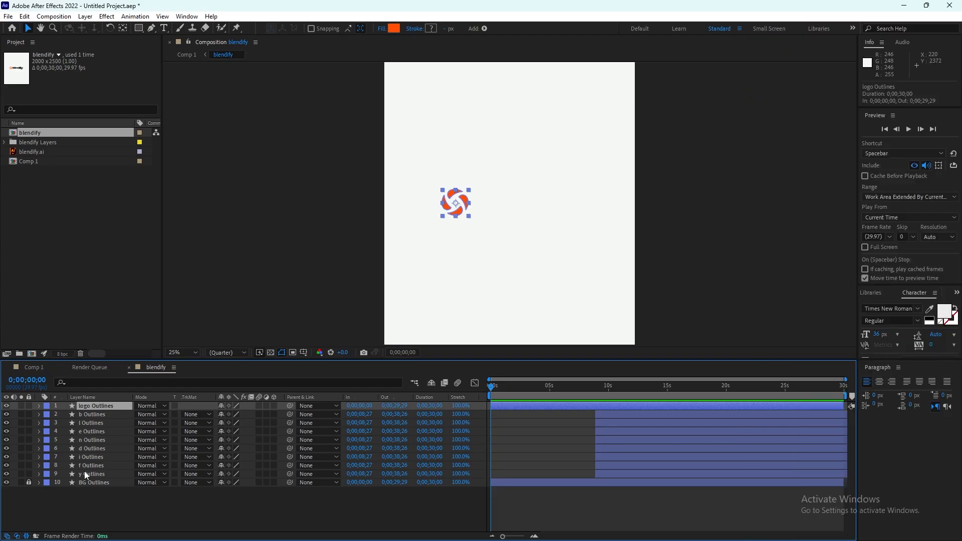
pyautogui.hotkey('ctrl', 'p')
pyautogui.click(275, 499)
pyautogui.click(102, 408)
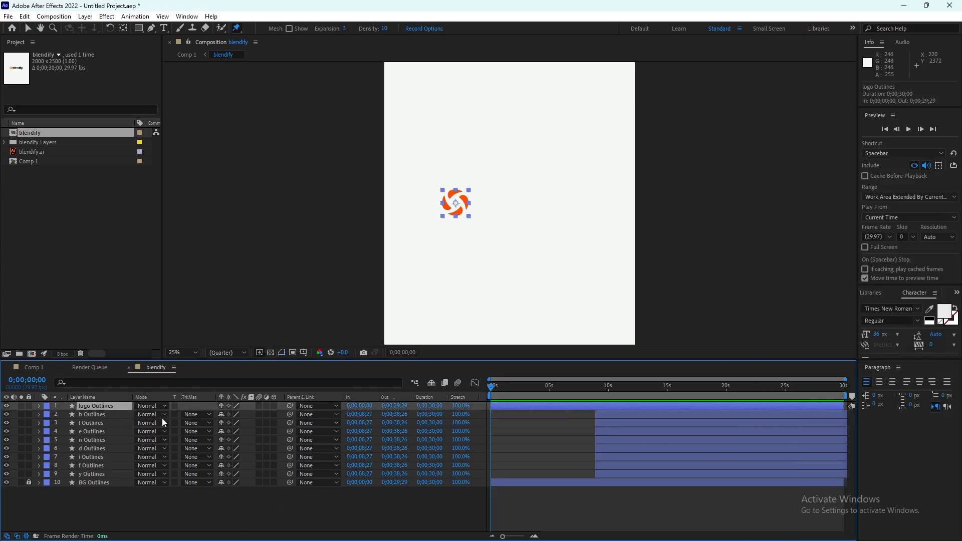
pyautogui.press('p')
pyautogui.hotkey('shift', 'r')
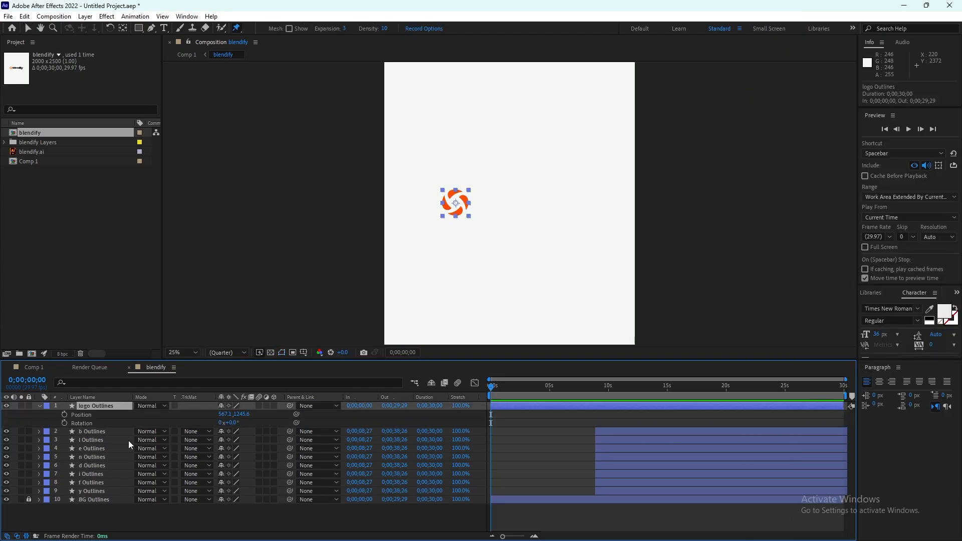
pyautogui.moveTo(1, 538)
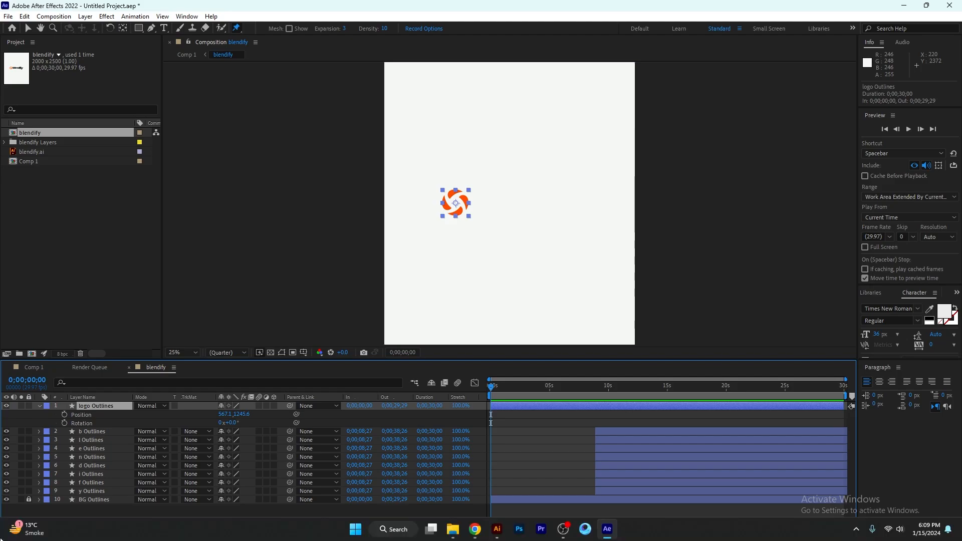
pyautogui.click(64, 415)
pyautogui.click(64, 423)
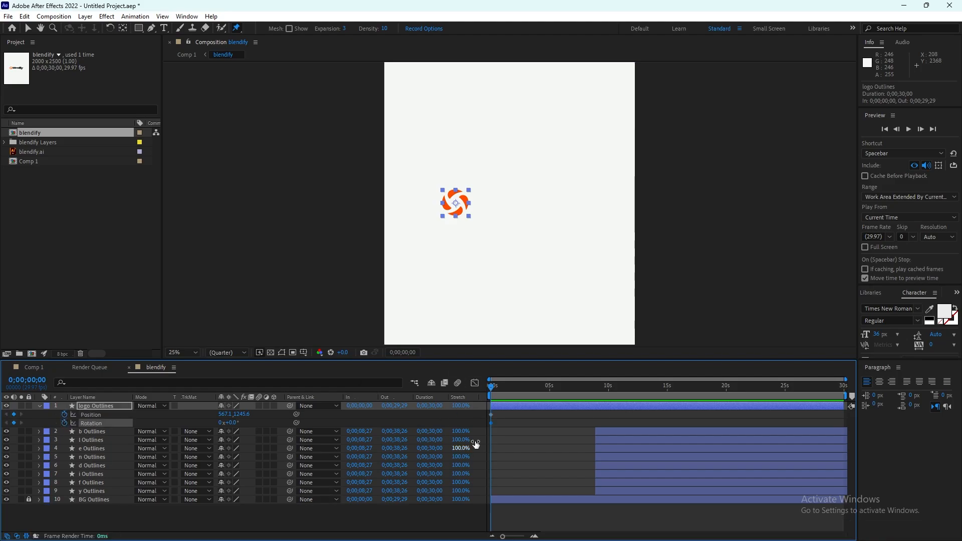
pyautogui.moveTo(491, 423); pyautogui.dragTo(579, 416)
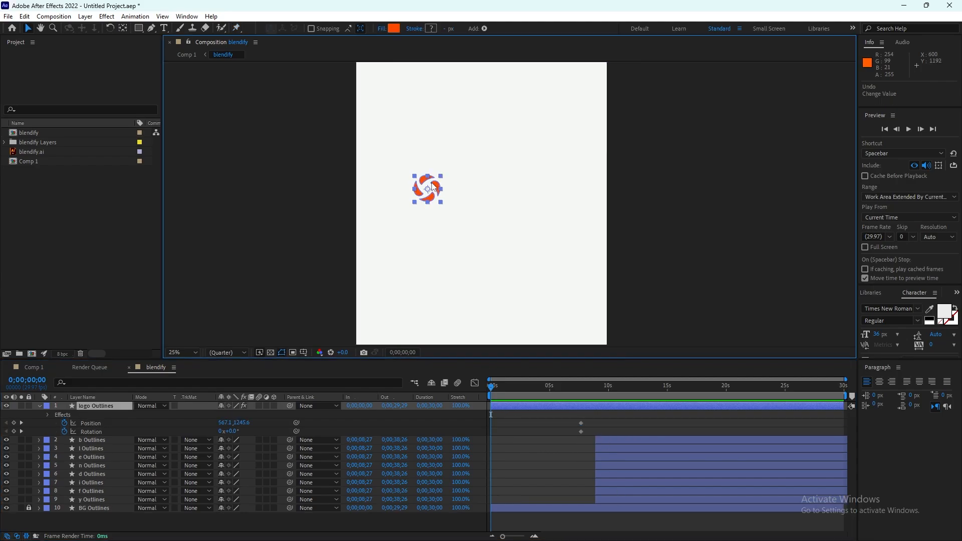
# At the first frame, move the logo horizontally off the canvas's right side, to about X 2139.
pyautogui.moveTo(434, 190); pyautogui.dragTo(632, 190)
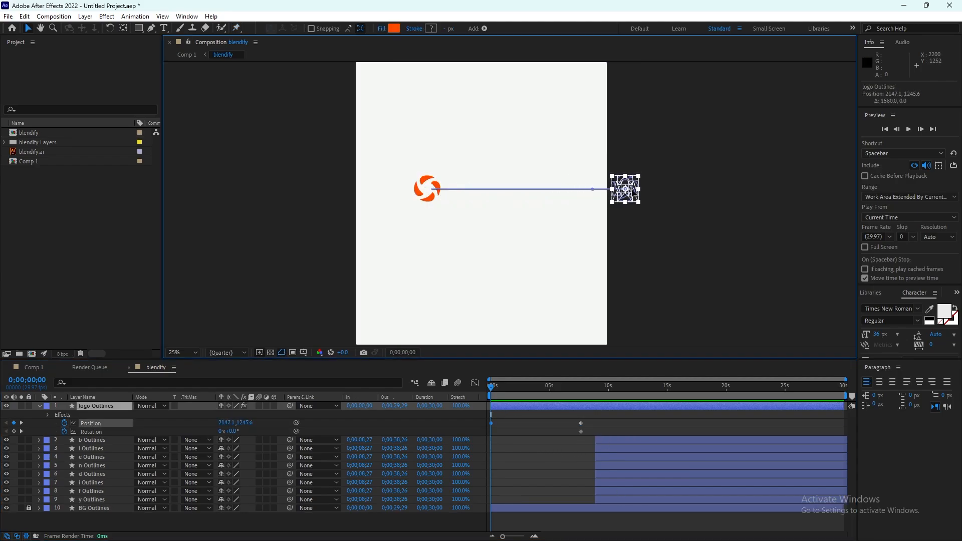
pyautogui.hotkey('ctrl', 'z')
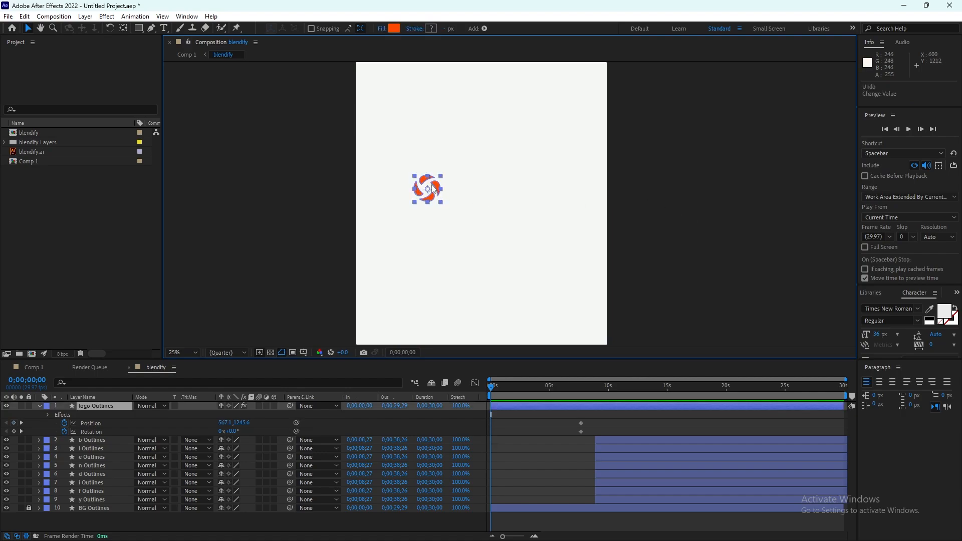
pyautogui.moveTo(434, 189); pyautogui.dragTo(639, 201)
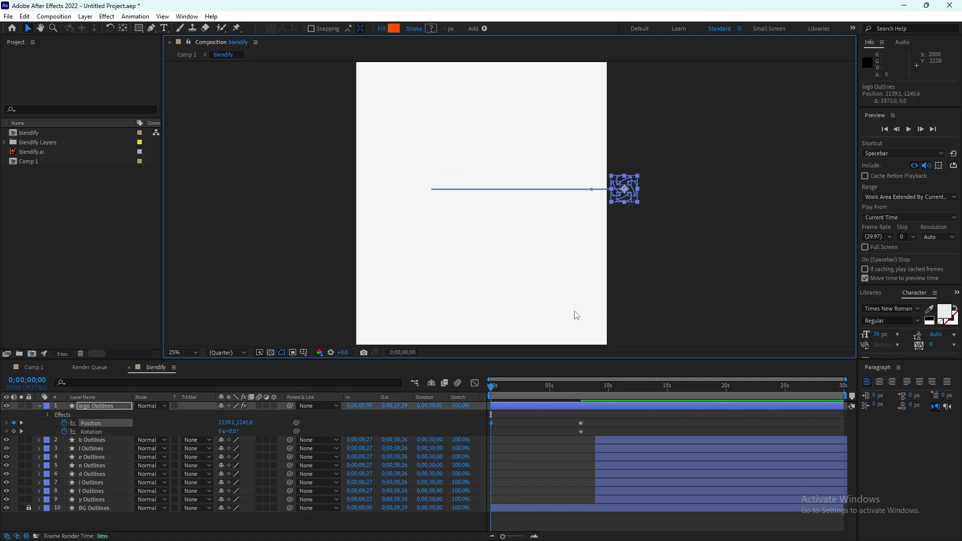
# Add a Position keyframe to the logo Outlines layer at 0;00;02;22, undoing a trial change to it.
pyautogui.moveTo(494, 387); pyautogui.dragTo(519, 386)
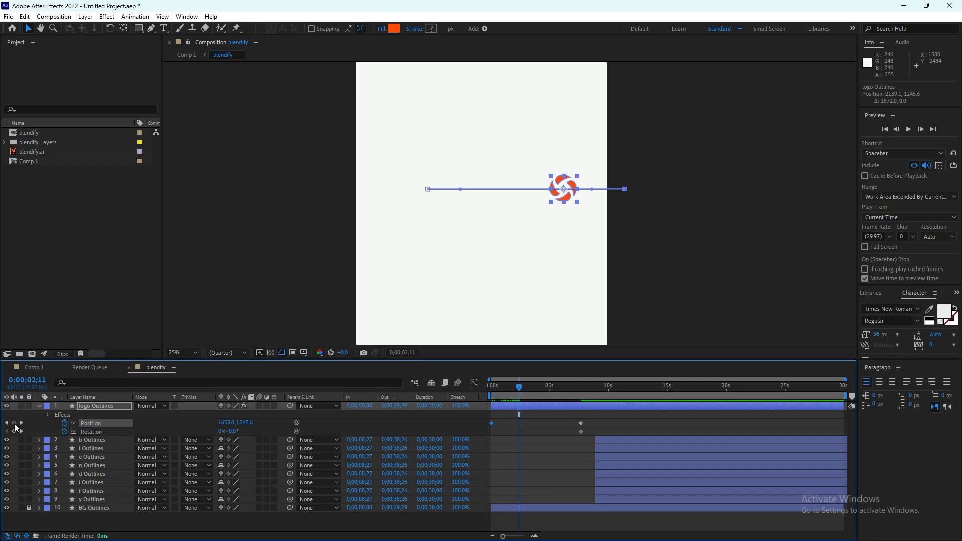
pyautogui.moveTo(519, 386); pyautogui.dragTo(523, 386)
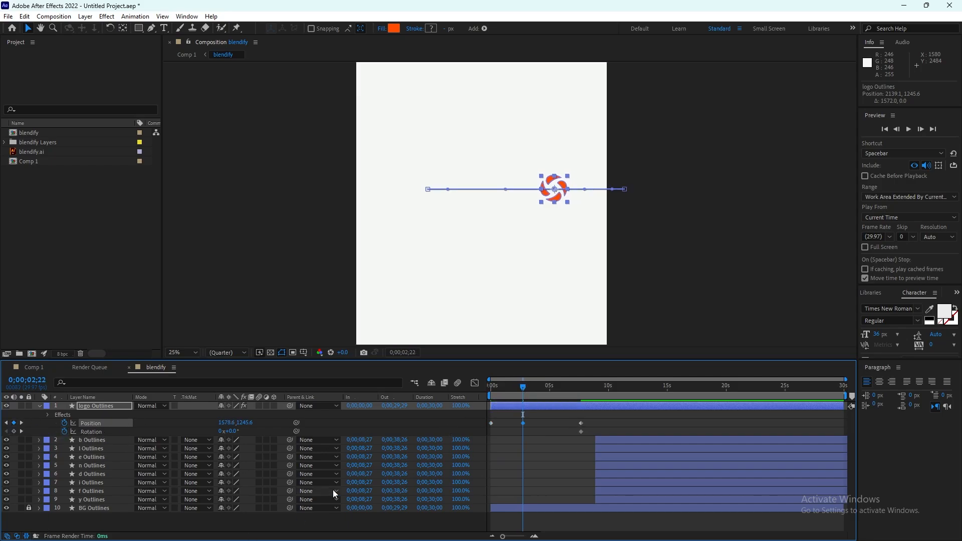
pyautogui.moveTo(565, 204); pyautogui.dragTo(622, 204)
pyautogui.hotkey('ctrl', 'z')
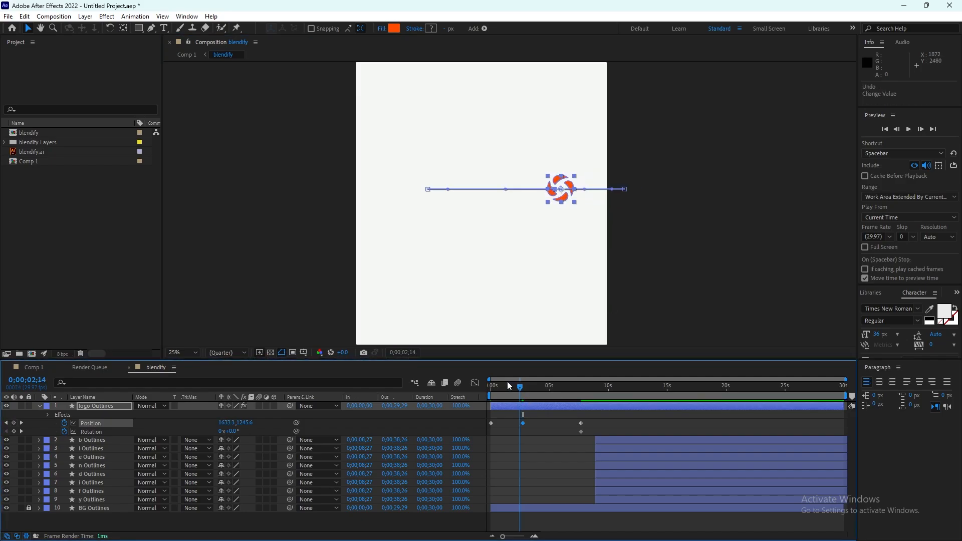
# Add a Rotation keyframe to the logo at the first frame and set its rotation to 3 revolutions at 0;00;02;22.
pyautogui.click(487, 387)
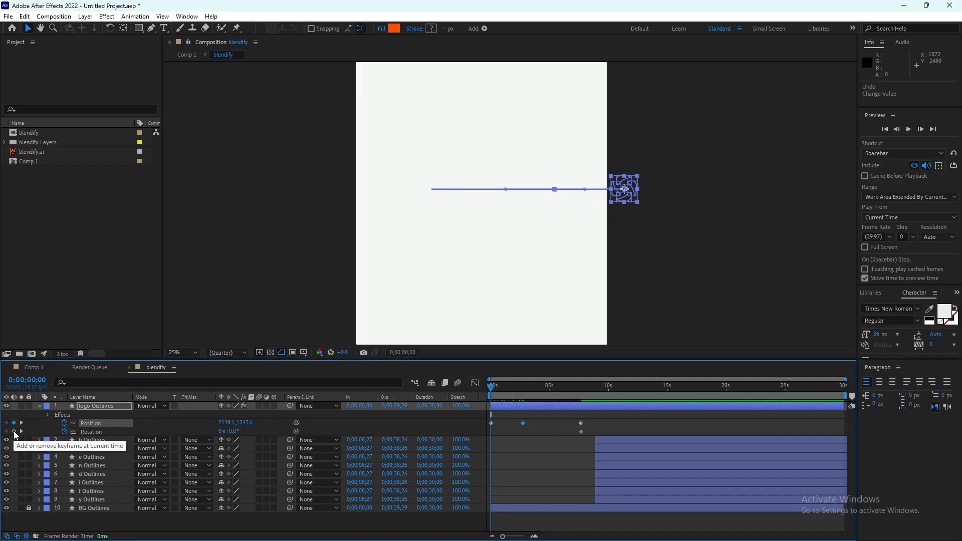
pyautogui.click(14, 432)
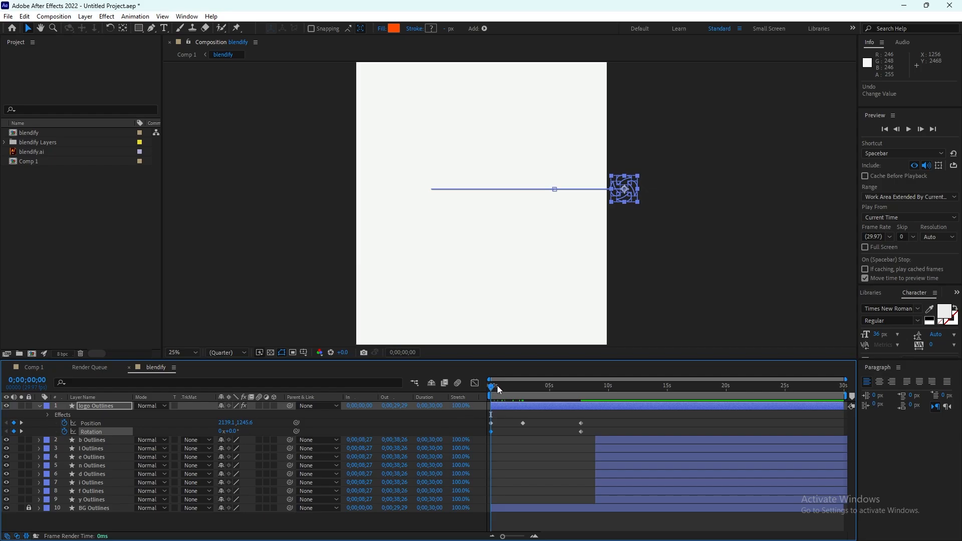
pyautogui.press('k')
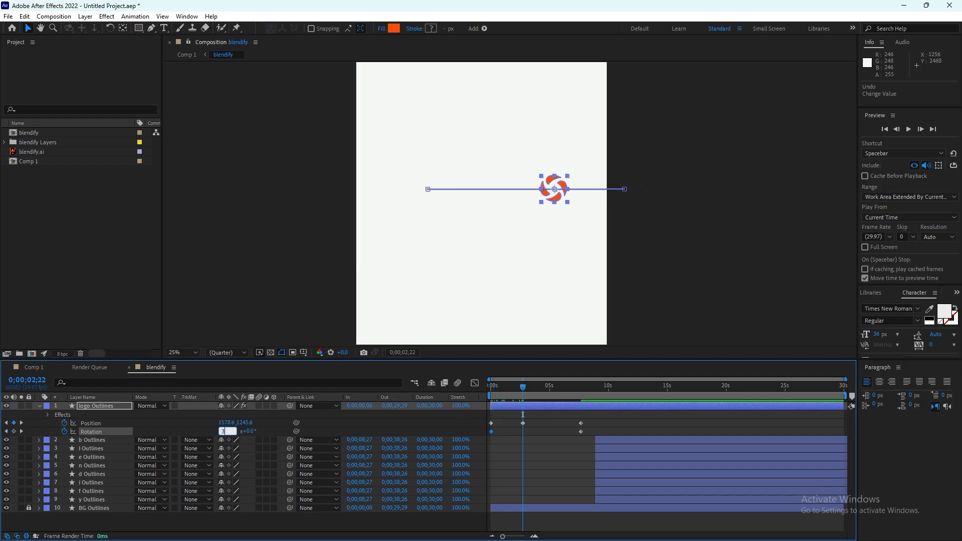
pyautogui.press('Home')
pyautogui.press('space')
pyautogui.press('space')
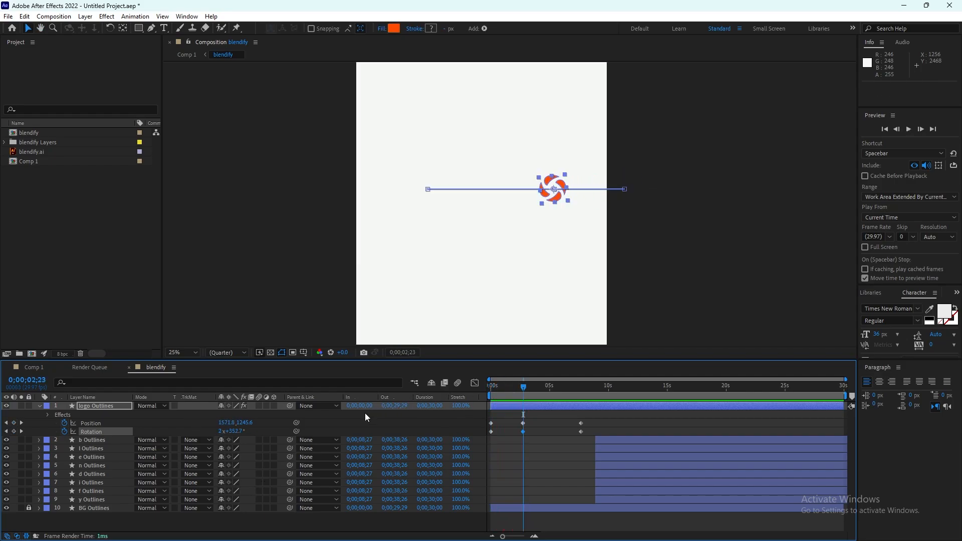
# Try a rotation of -3 revolutions for the logo at the first frame and preview the motion.
pyautogui.press('Home')
pyautogui.moveTo(492, 386)
pyautogui.mouseDown()
pyautogui.moveTo(513, 386)
pyautogui.moveTo(487, 395)
pyautogui.mouseUp()
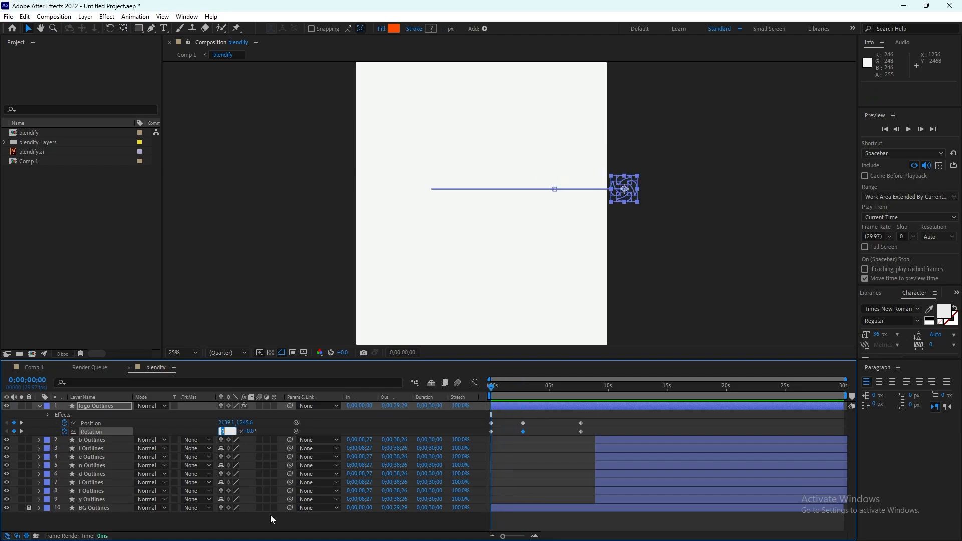
pyautogui.press('space')
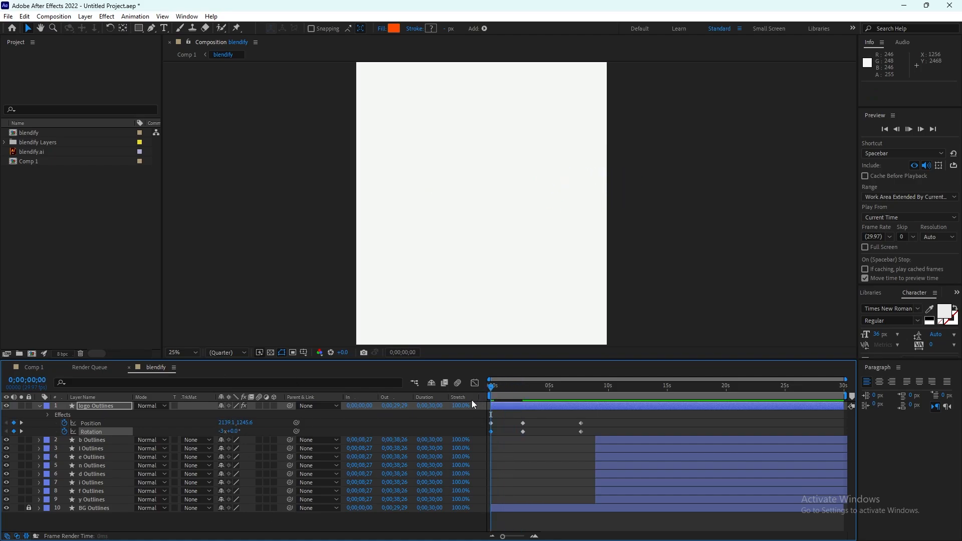
pyautogui.moveTo(507, 386); pyautogui.dragTo(491, 386)
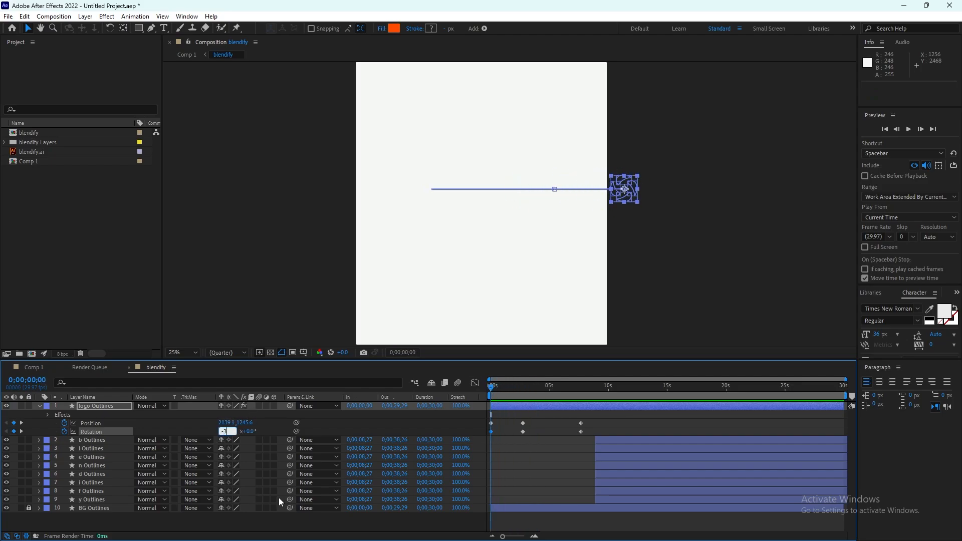
pyautogui.press('space')
pyautogui.press('space')
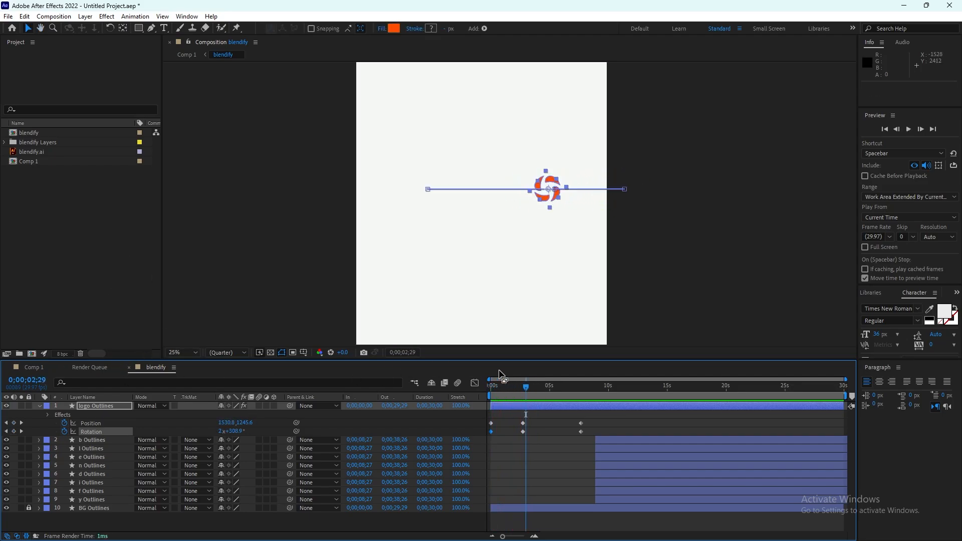
pyautogui.moveTo(525, 387); pyautogui.dragTo(482, 377)
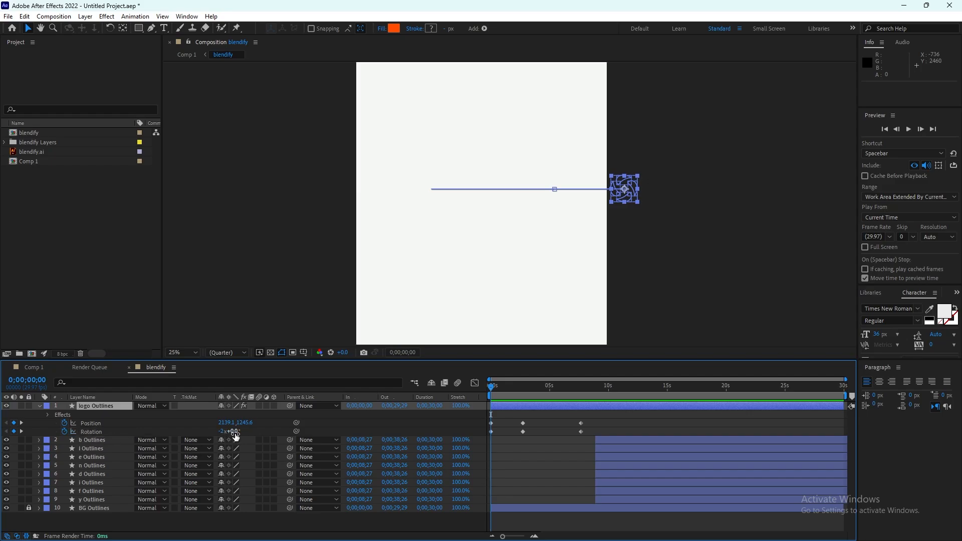
# Play the logo's entrance twice from the first frame to check how it spins.
pyautogui.moveTo(494, 386); pyautogui.dragTo(389, 392)
pyautogui.press('space')
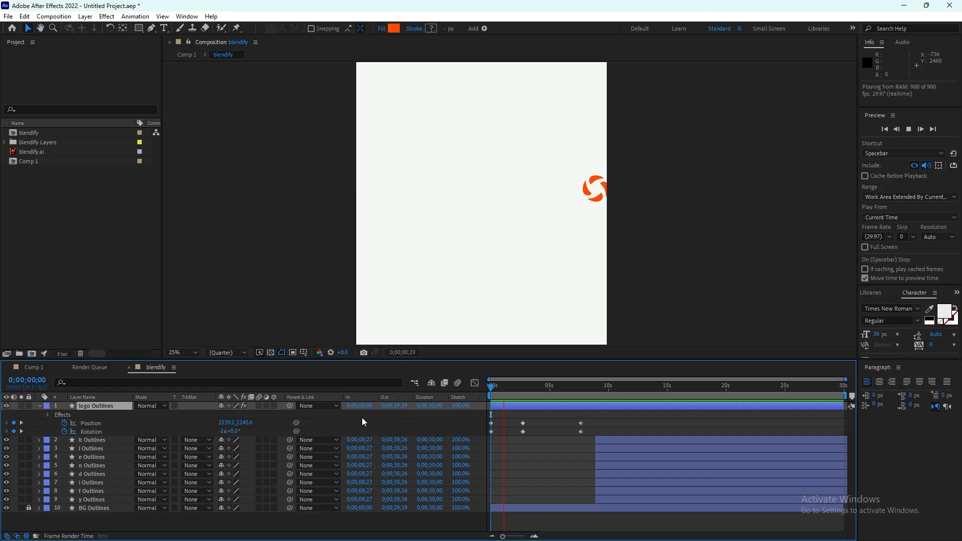
pyautogui.press('space')
pyautogui.moveTo(519, 387); pyautogui.dragTo(464, 396)
pyautogui.press('space')
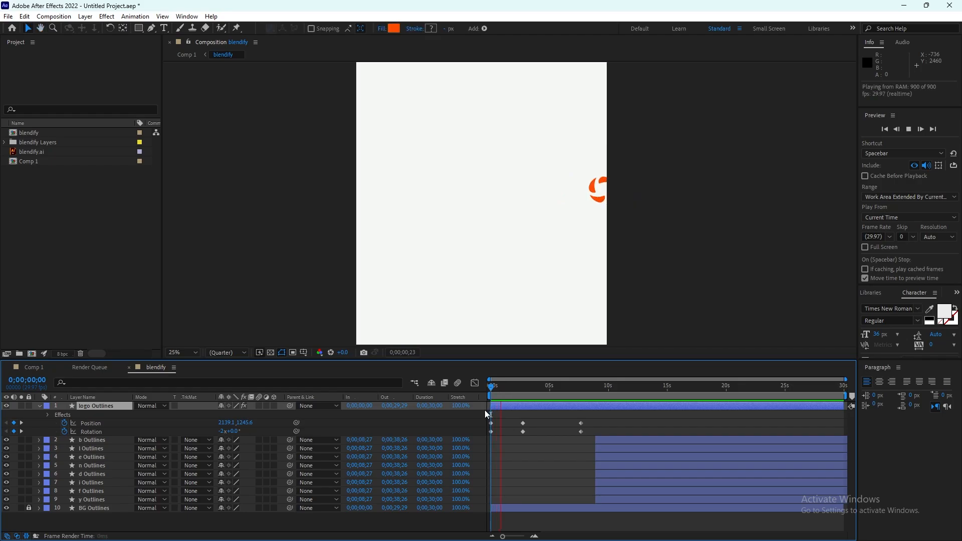
pyautogui.press('space')
# Set the logo's rotation at the first frame to 3 revolutions.
pyautogui.moveTo(526, 385); pyautogui.dragTo(477, 362)
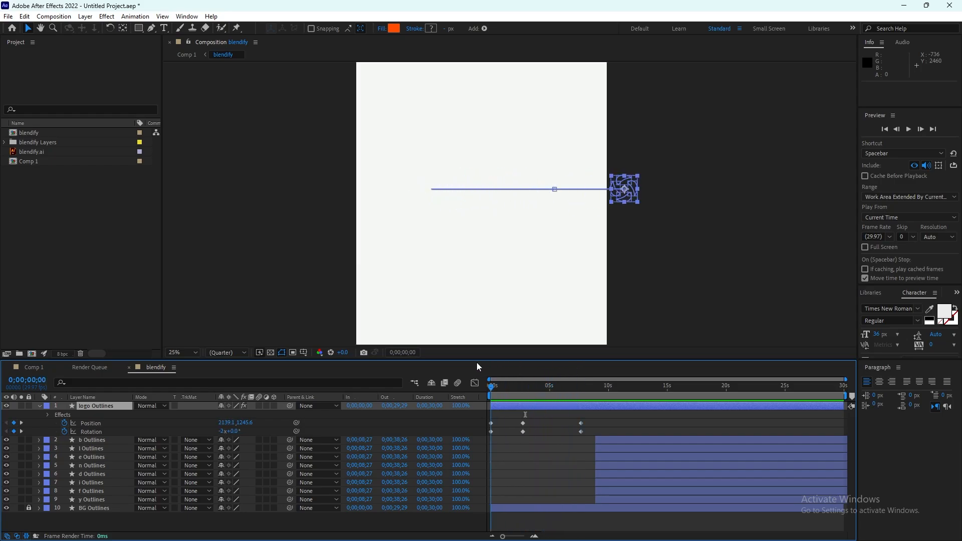
pyautogui.write('0')
pyautogui.press('Return')
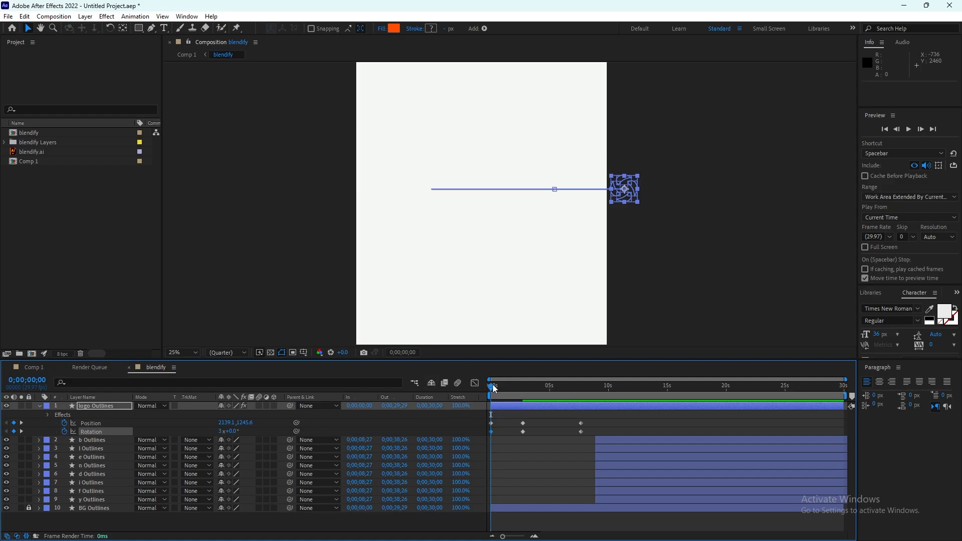
# Set the logo's Rotation keyframe at 0;00;02;22 to 0 revolutions and preview from the first frame.
pyautogui.moveTo(492, 386); pyautogui.dragTo(522, 385)
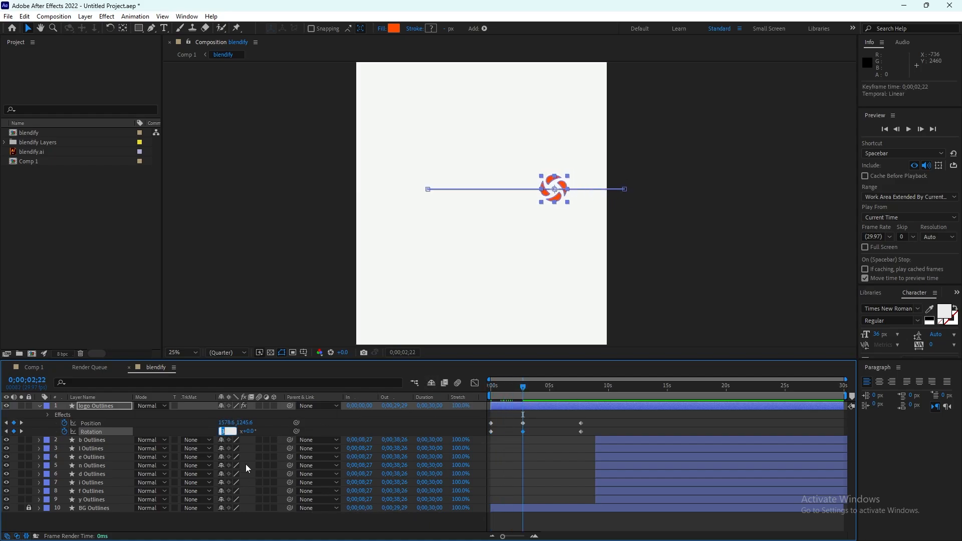
pyautogui.write('0x+0.0°')
pyautogui.click(489, 382)
pyautogui.press('space')
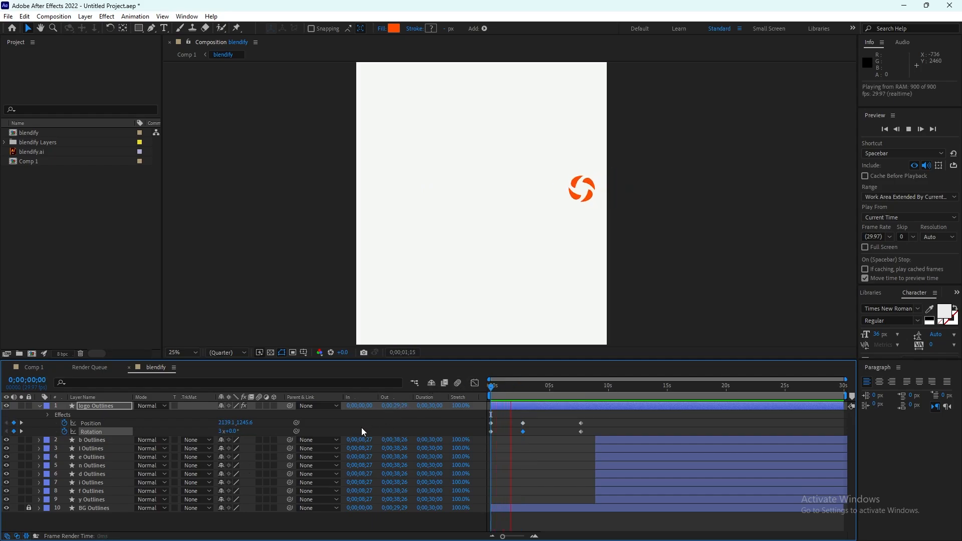
# Set the logo's Rotation keyframe at 0;00;07;20 to a negative number of revolutions and preview the roll from the first frame.
pyautogui.moveTo(532, 384); pyautogui.dragTo(456, 373)
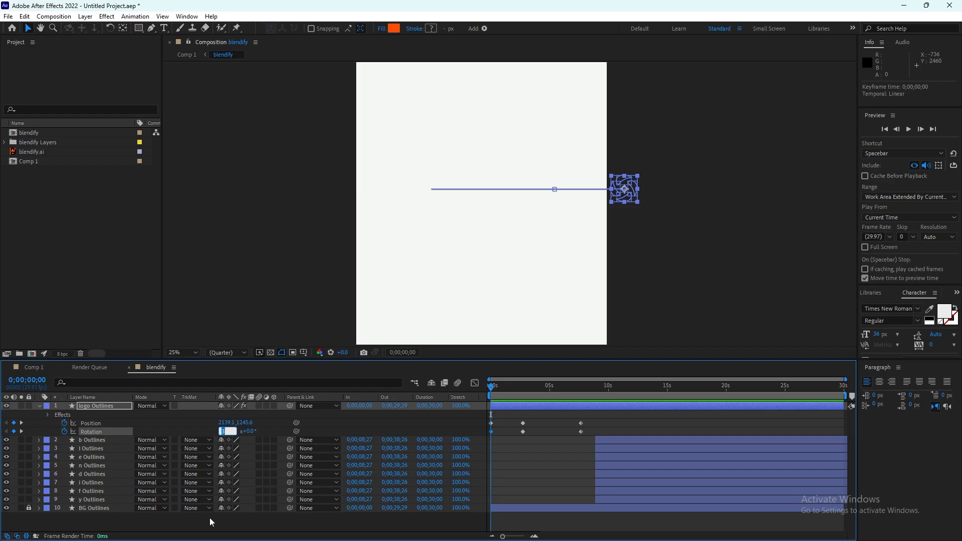
pyautogui.moveTo(491, 387); pyautogui.dragTo(580, 386)
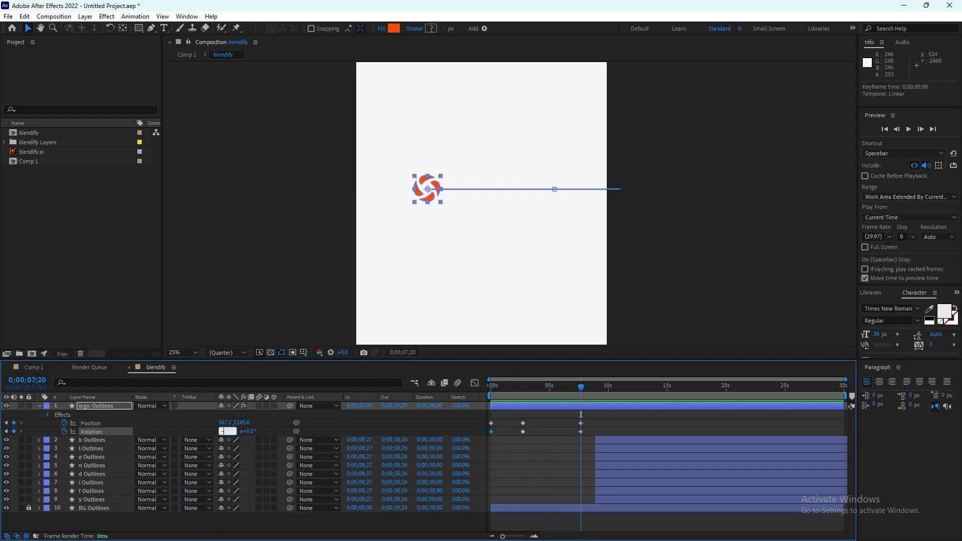
pyautogui.press('Home')
pyautogui.press('space')
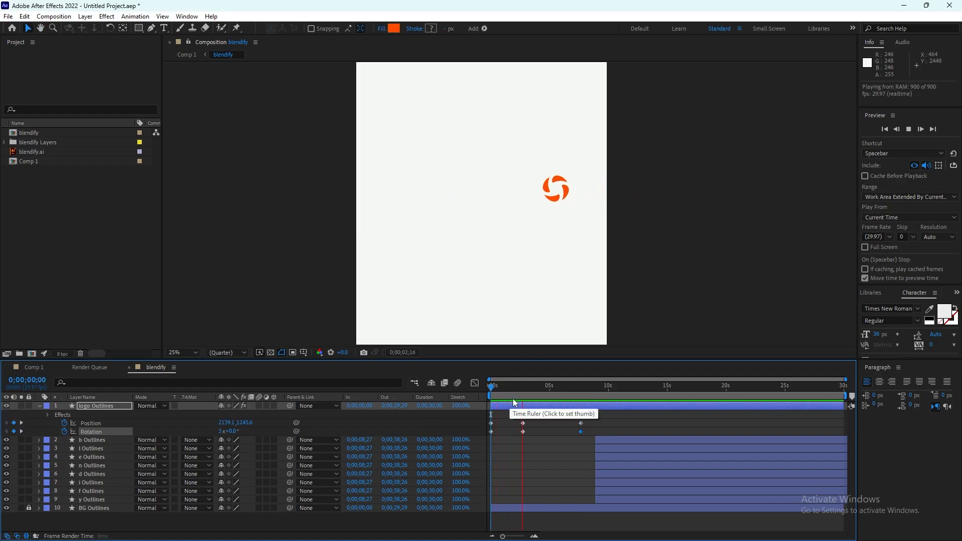
pyautogui.moveTo(533, 387); pyautogui.dragTo(564, 386)
pyautogui.press('Home')
pyautogui.press('space')
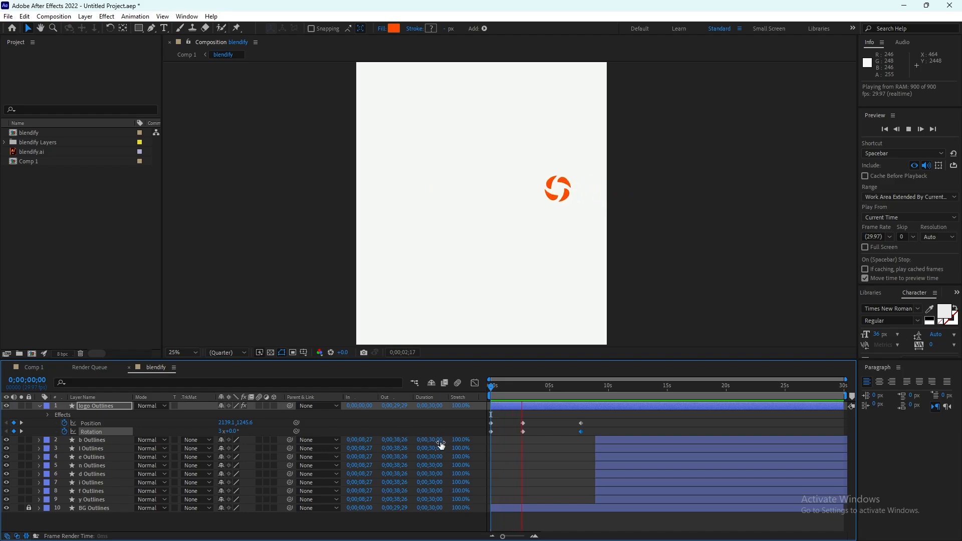
pyautogui.press('space')
pyautogui.moveTo(523, 389); pyautogui.dragTo(486, 384)
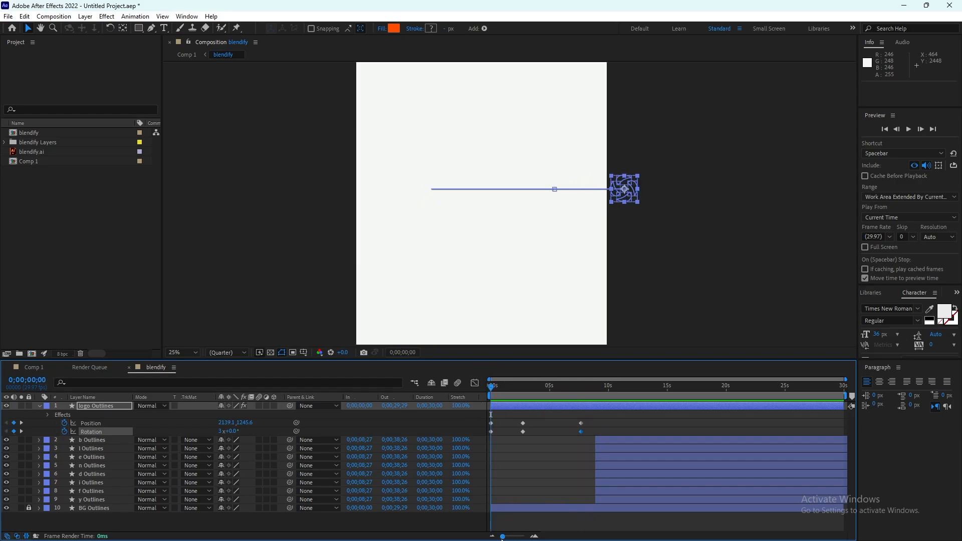
# Apply Easy Ease to all of the logo's Position and Rotation keyframes.
pyautogui.moveTo(502, 537); pyautogui.dragTo(514, 536)
pyautogui.press('space')
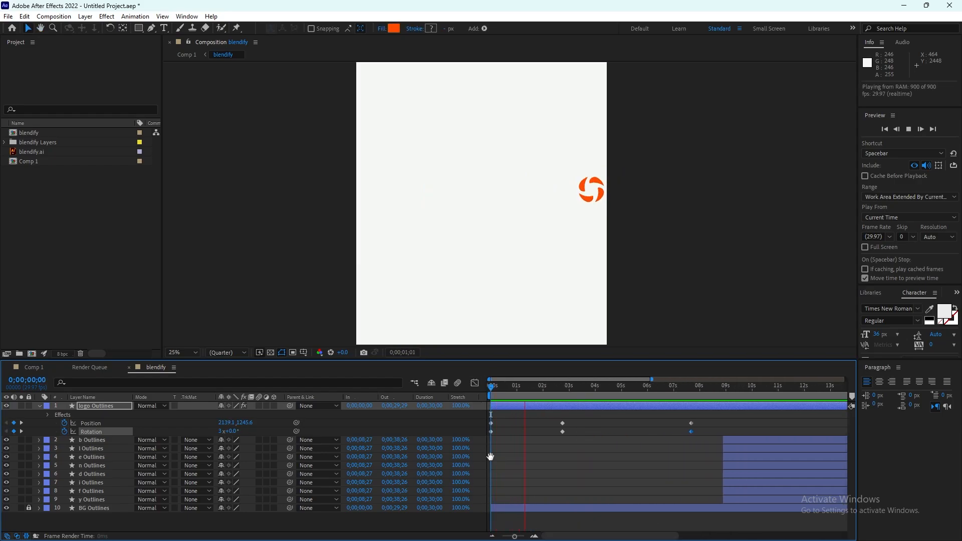
pyautogui.press('space')
pyautogui.click(474, 383)
pyautogui.click(474, 383)
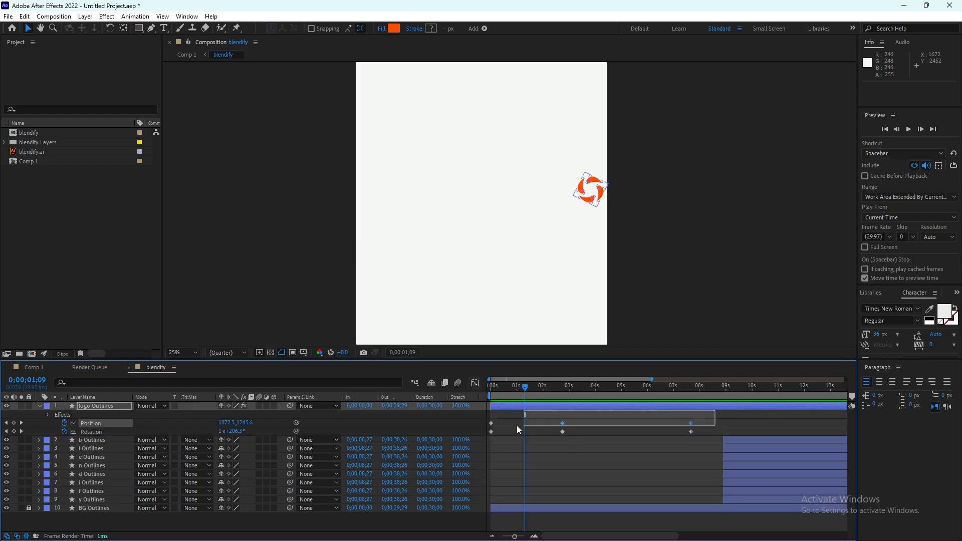
pyautogui.rightClick(501, 432)
pyautogui.moveTo(706, 418); pyautogui.dragTo(489, 436)
pyautogui.rightClick(492, 431)
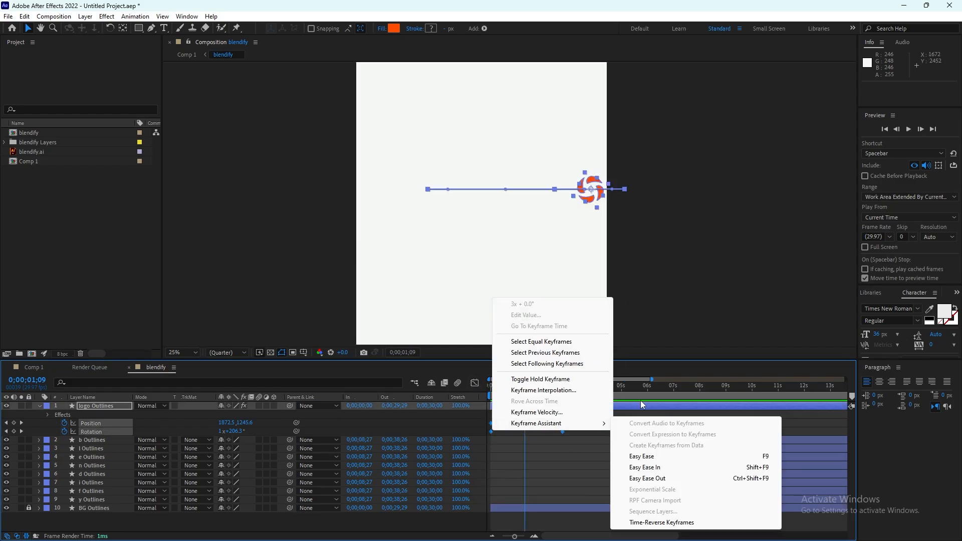
pyautogui.click(646, 457)
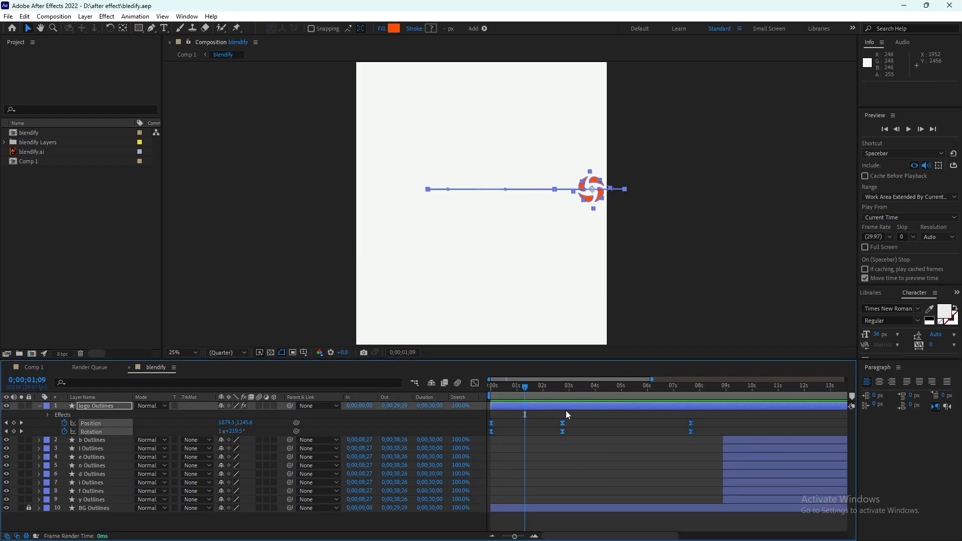
# Preview the eased motion, and set the logo's rotation at the first frame to 2 revolutions.
pyautogui.press('space')
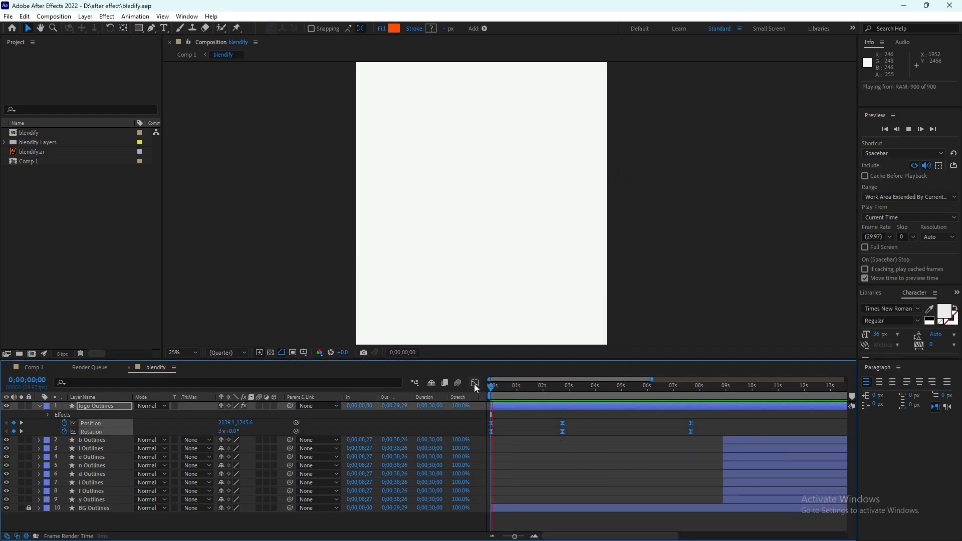
pyautogui.press('space')
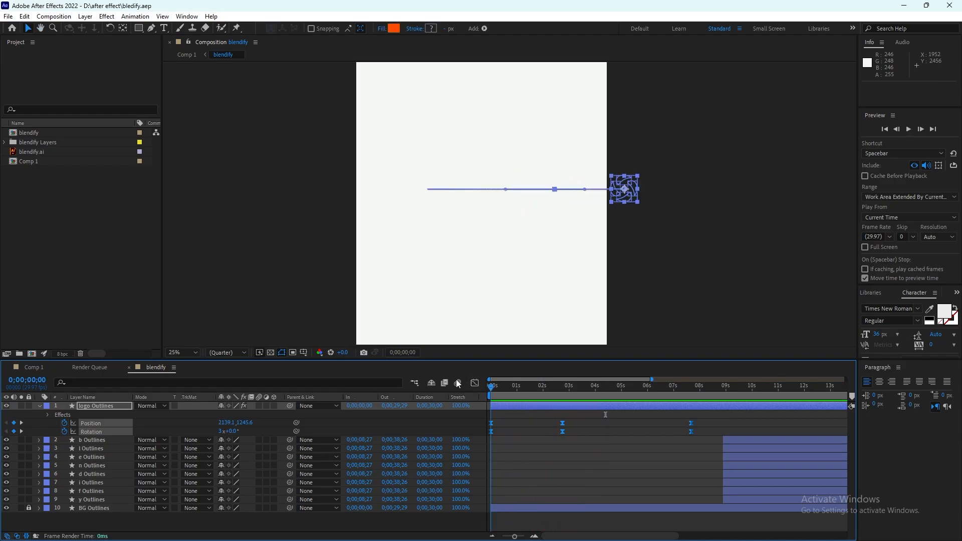
pyautogui.click(225, 439)
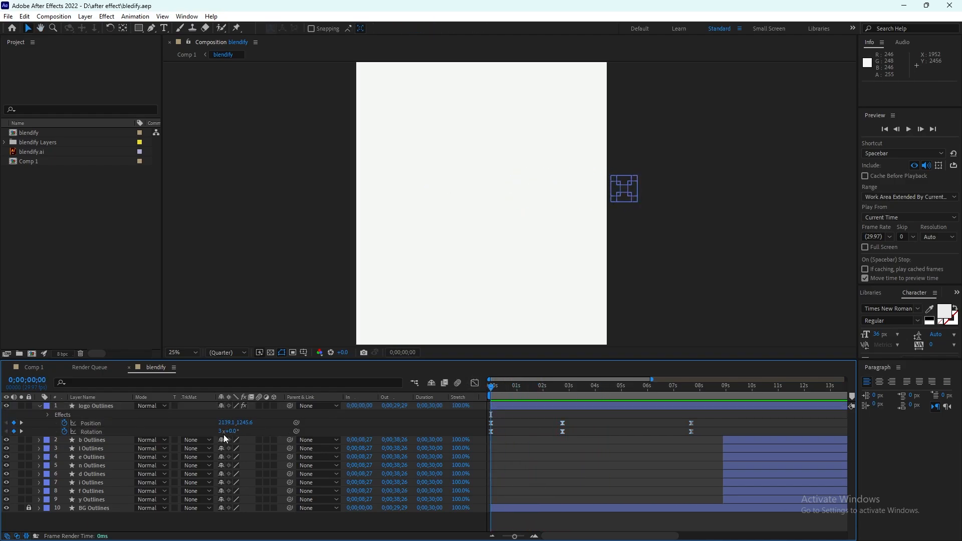
pyautogui.click(275, 420)
pyautogui.press('space')
pyautogui.click(593, 391)
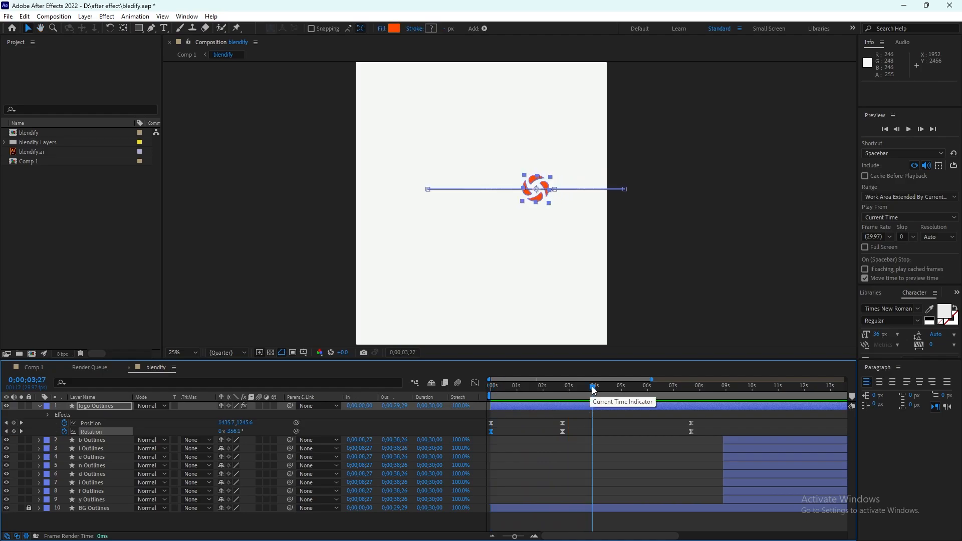
pyautogui.press('Home')
# Display the speed graph of the logo's Position property in the Graph Editor.
pyautogui.moveTo(573, 416); pyautogui.dragTo(490, 435)
pyautogui.click(576, 419)
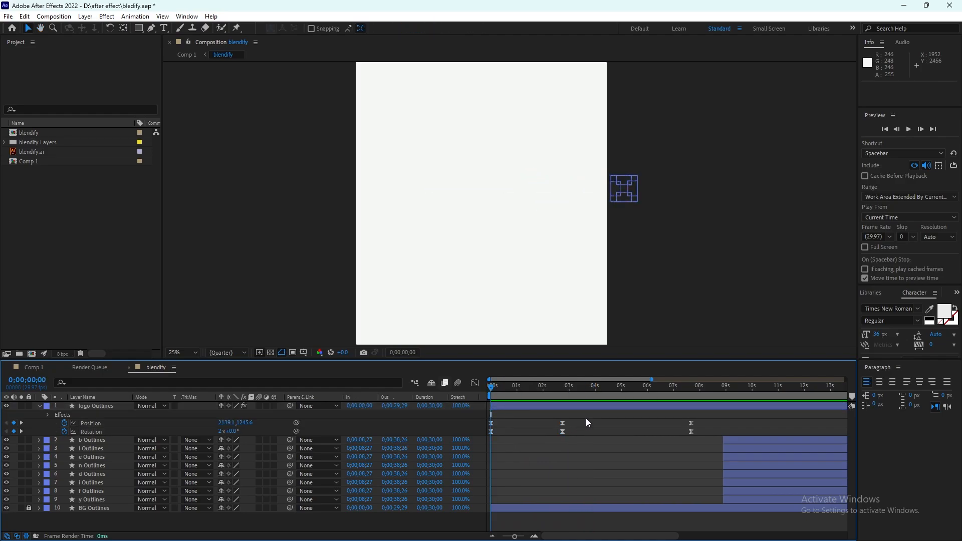
pyautogui.moveTo(580, 417); pyautogui.dragTo(489, 436)
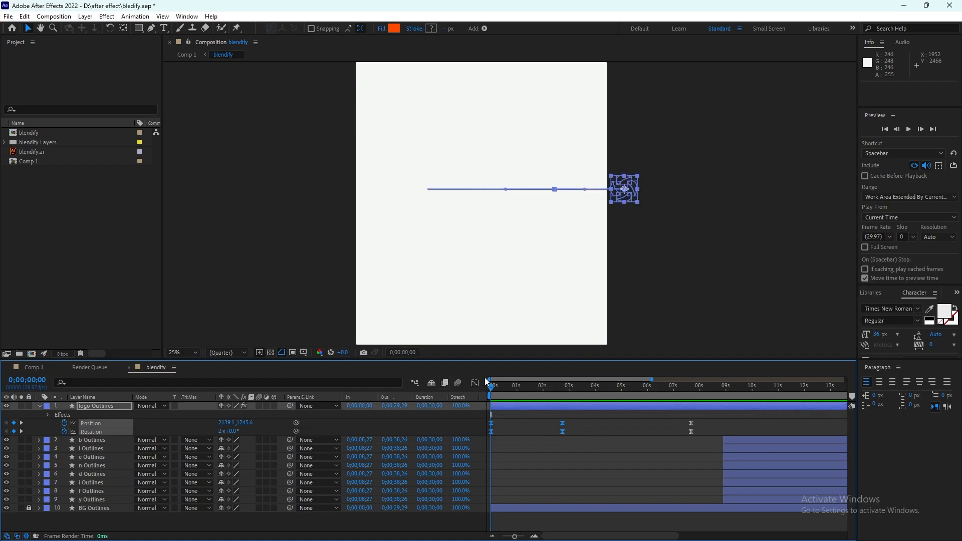
pyautogui.click(474, 382)
pyautogui.click(543, 496)
pyautogui.click(130, 423)
pyautogui.rightClick(606, 444)
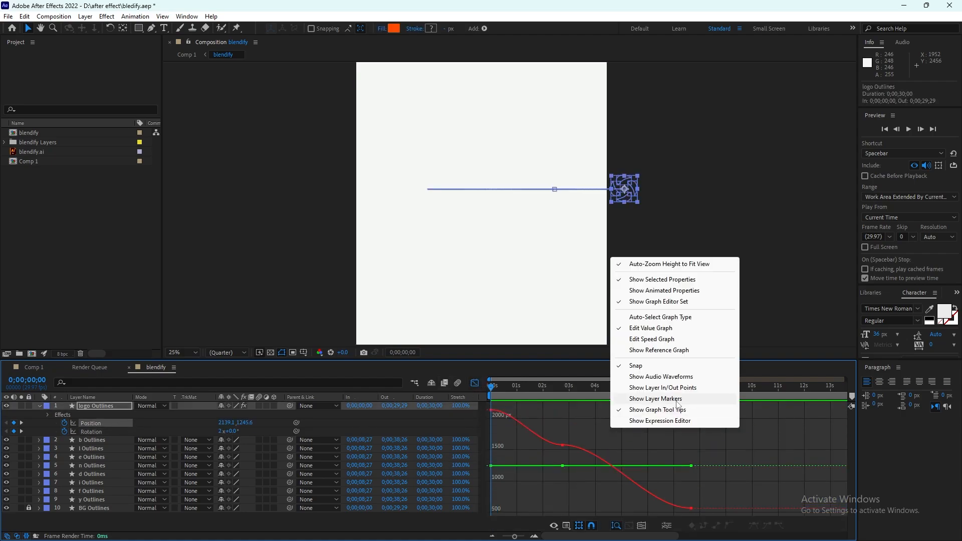
pyautogui.click(663, 343)
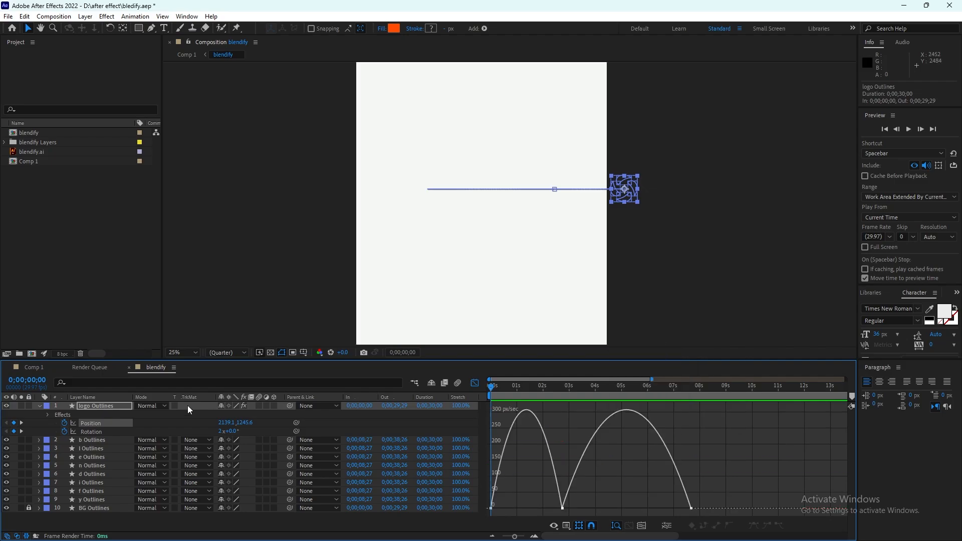
# Lengthen the outgoing influence of the middle Position keyframe and the incoming influence of the last one in the speed graph, and preview.
pyautogui.click(562, 508)
pyautogui.moveTo(550, 507); pyautogui.dragTo(621, 508)
pyautogui.press('space')
pyautogui.press('space')
pyautogui.moveTo(694, 506); pyautogui.dragTo(676, 513)
pyautogui.moveTo(669, 508); pyautogui.dragTo(645, 505)
pyautogui.press('space')
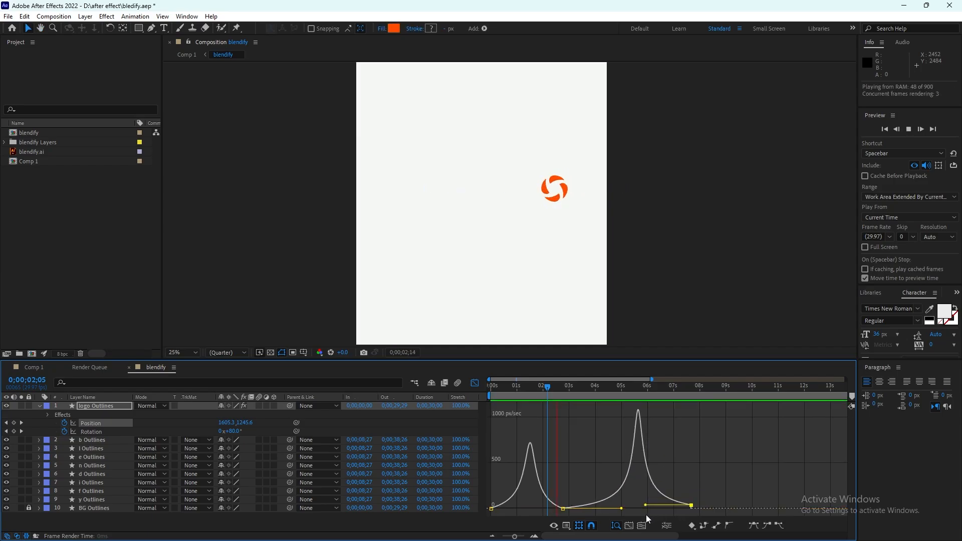
pyautogui.press('space')
# Lengthen the middle Rotation keyframe's outgoing influence and the last one's incoming influence in the speed graph, and preview from the first frame.
pyautogui.click(230, 449)
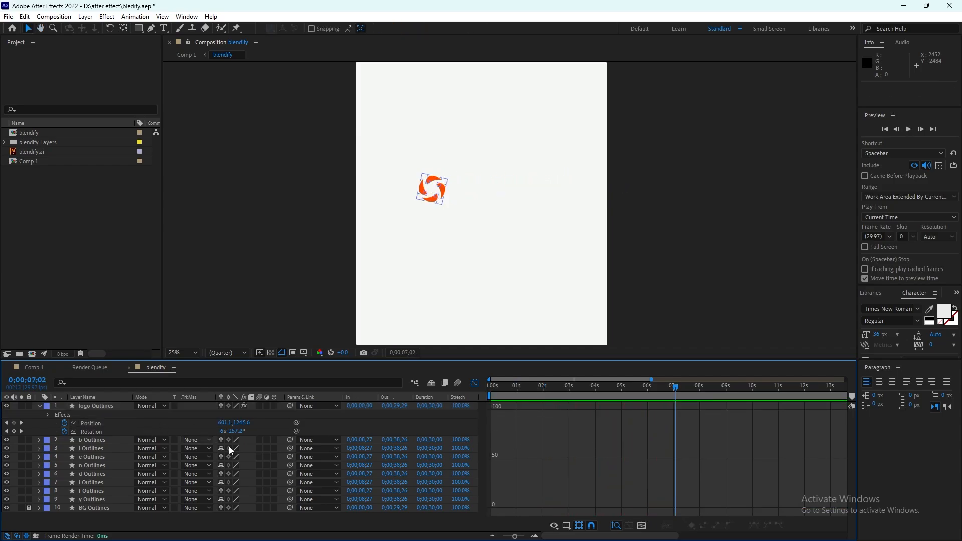
pyautogui.click(91, 431)
pyautogui.moveTo(496, 409); pyautogui.dragTo(607, 410)
pyautogui.hotkey('ctrl', 'z')
pyautogui.moveTo(669, 410); pyautogui.dragTo(649, 410)
pyautogui.moveTo(675, 386); pyautogui.dragTo(469, 379)
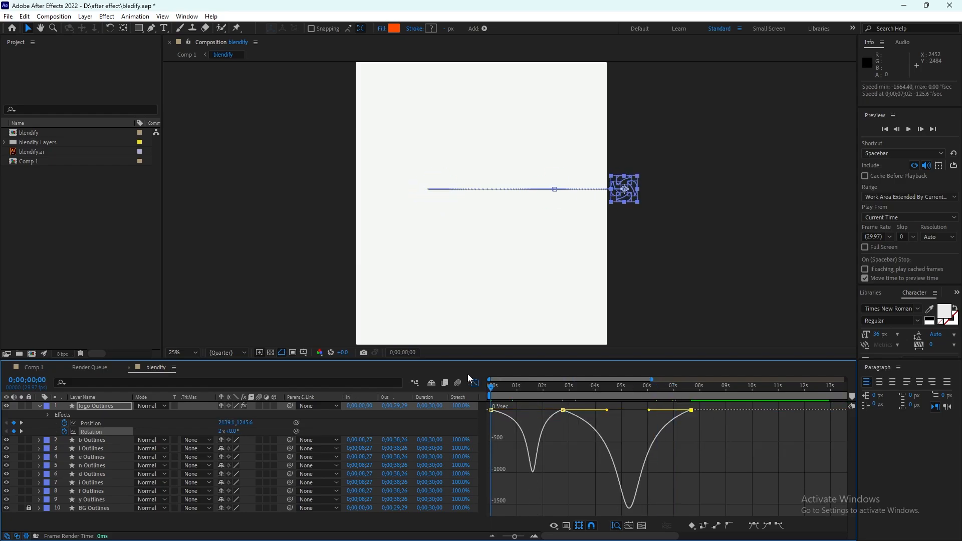
pyautogui.press('space')
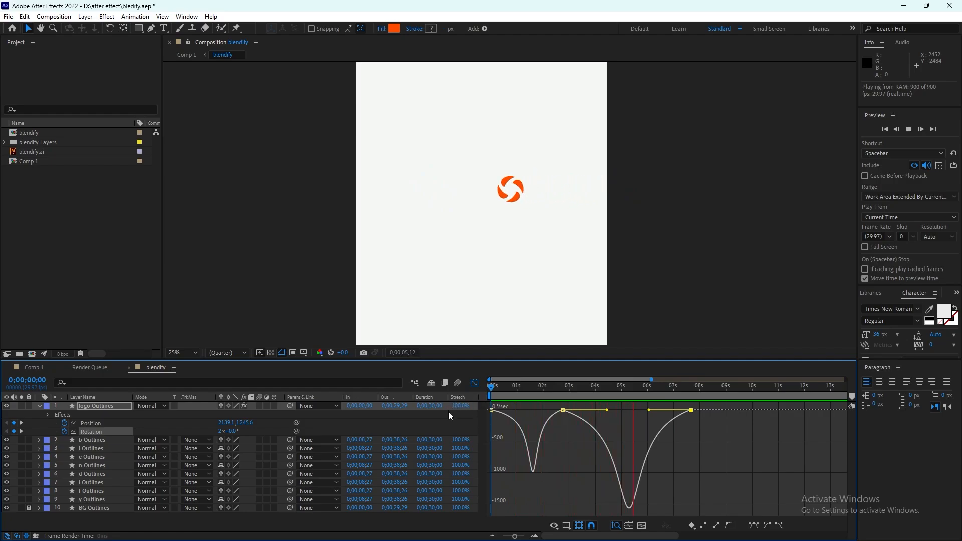
pyautogui.press('space')
# Try a shorter outgoing influence on the middle Rotation keyframe with a longer incoming influence on the last one, and preview.
pyautogui.moveTo(682, 387); pyautogui.dragTo(579, 410)
pyautogui.press('space')
pyautogui.press('space')
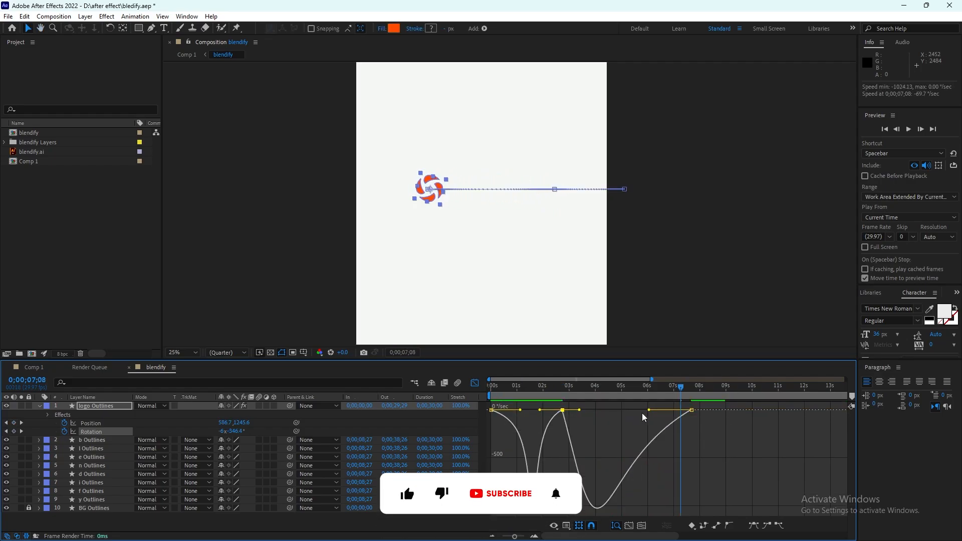
pyautogui.moveTo(648, 410); pyautogui.dragTo(626, 411)
pyautogui.press('space')
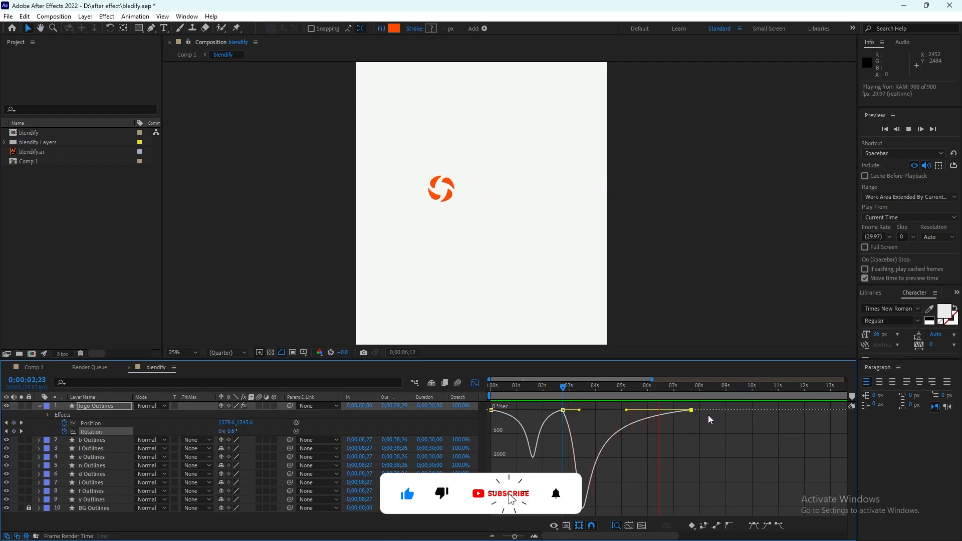
# Stretch the Rotation influence handles between the middle and last keyframes until they nearly meet around 0;00;05;15, and preview the spin.
pyautogui.moveTo(648, 410); pyautogui.dragTo(639, 410)
pyautogui.moveTo(680, 387); pyautogui.dragTo(479, 385)
pyautogui.press('space')
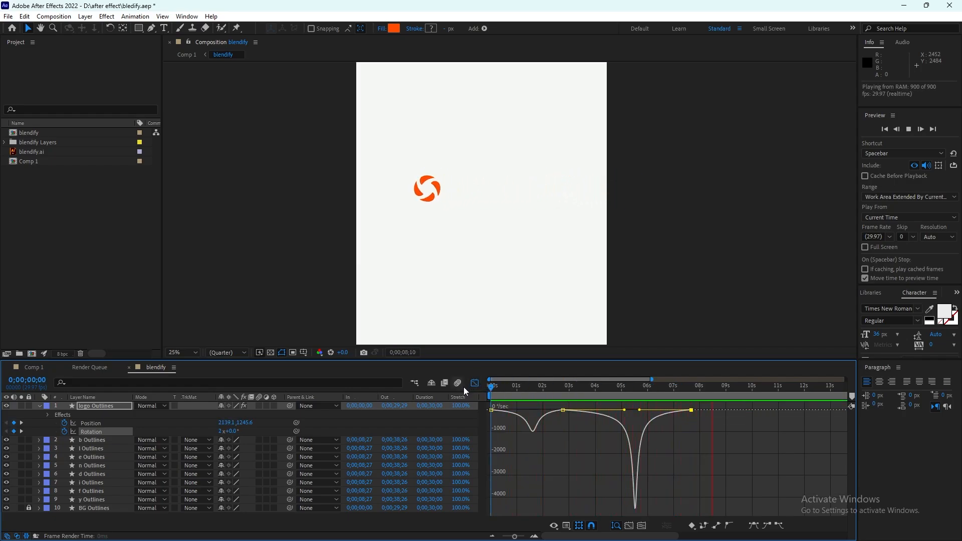
pyautogui.press('space')
pyautogui.press('space')
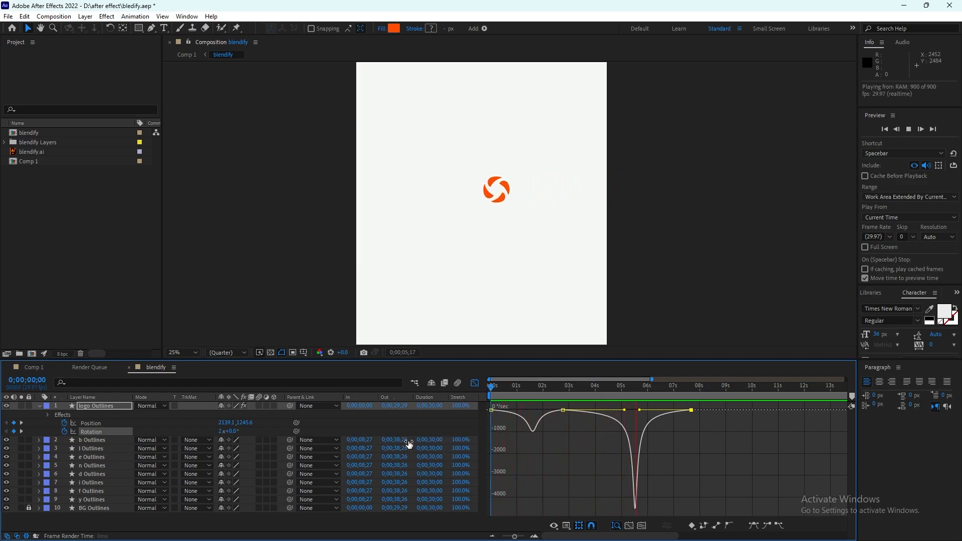
pyautogui.press('space')
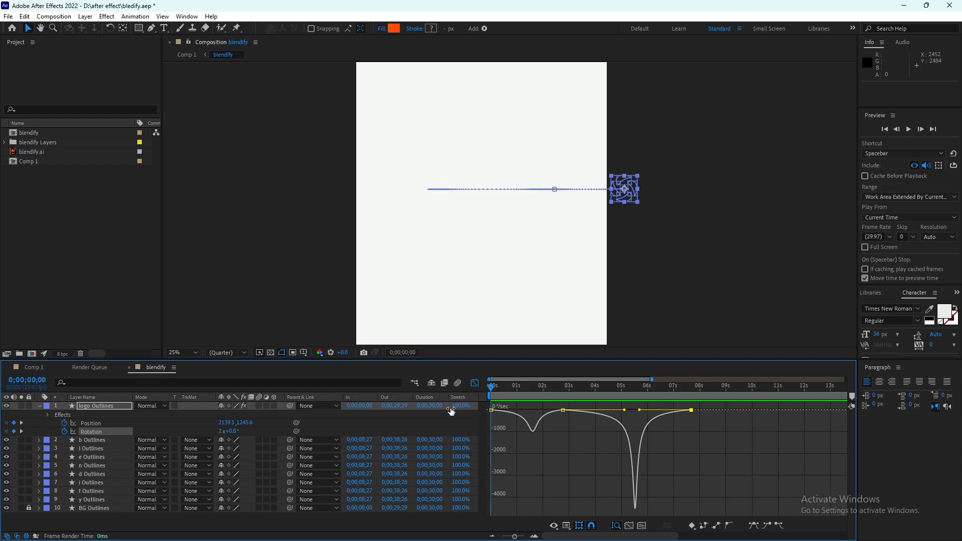
# Close the Graph Editor and move all the letter layers, b through y, to start at 0;00;05;13.
pyautogui.click(475, 382)
pyautogui.moveTo(491, 389); pyautogui.dragTo(633, 392)
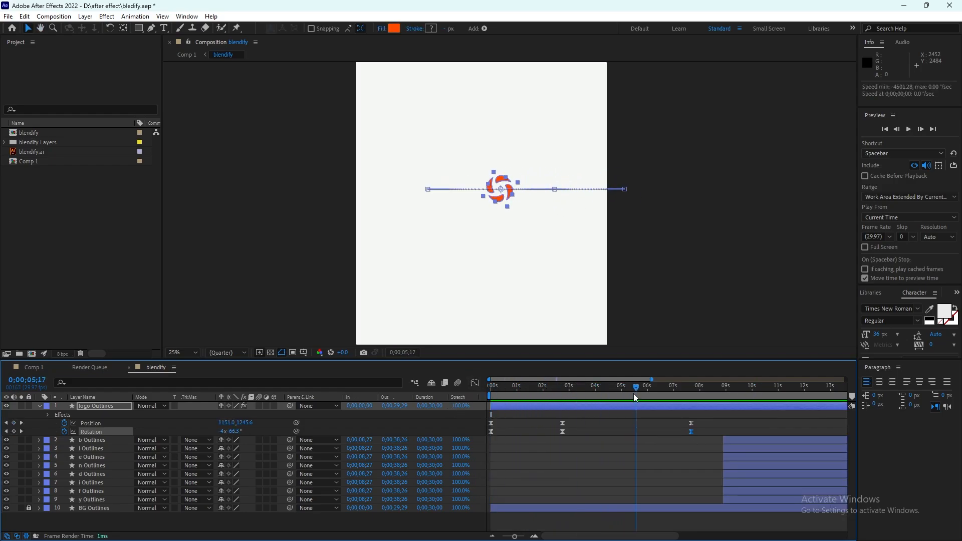
pyautogui.moveTo(725, 436); pyautogui.dragTo(645, 441)
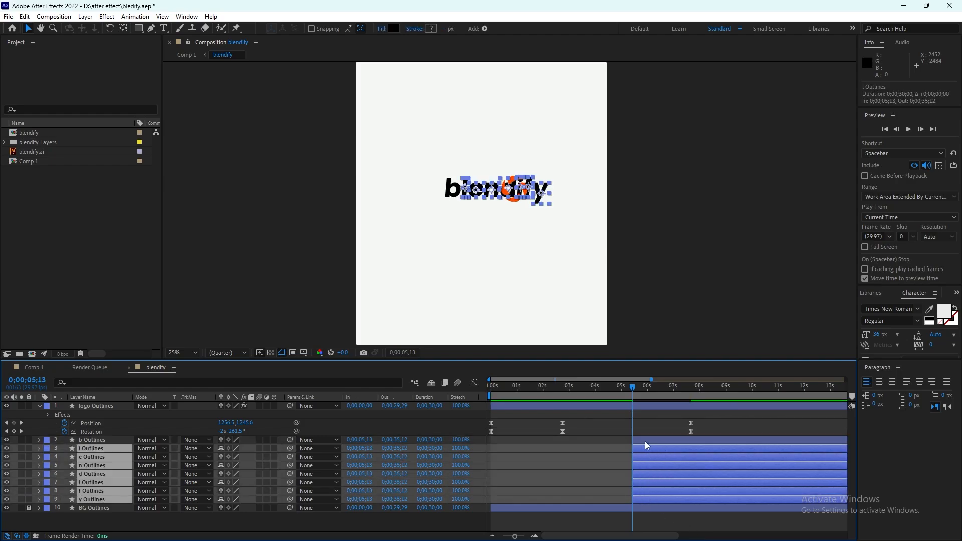
# Stagger the letters by 10 frames, starting the l layer at 0;00;05;23 and the e through y layers at 0;00;06;03.
pyautogui.press('space')
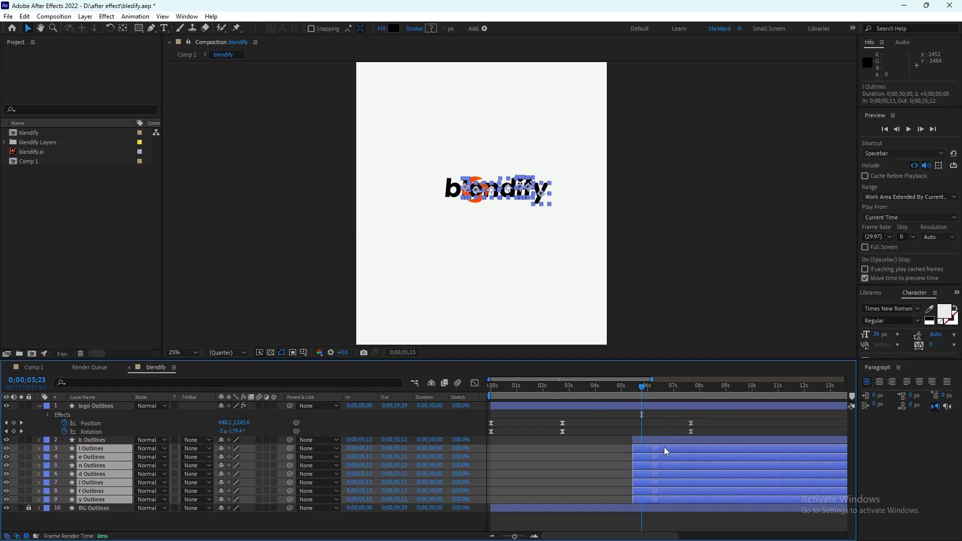
pyautogui.press('[')
pyautogui.hotkey('shift', 'pagedown')
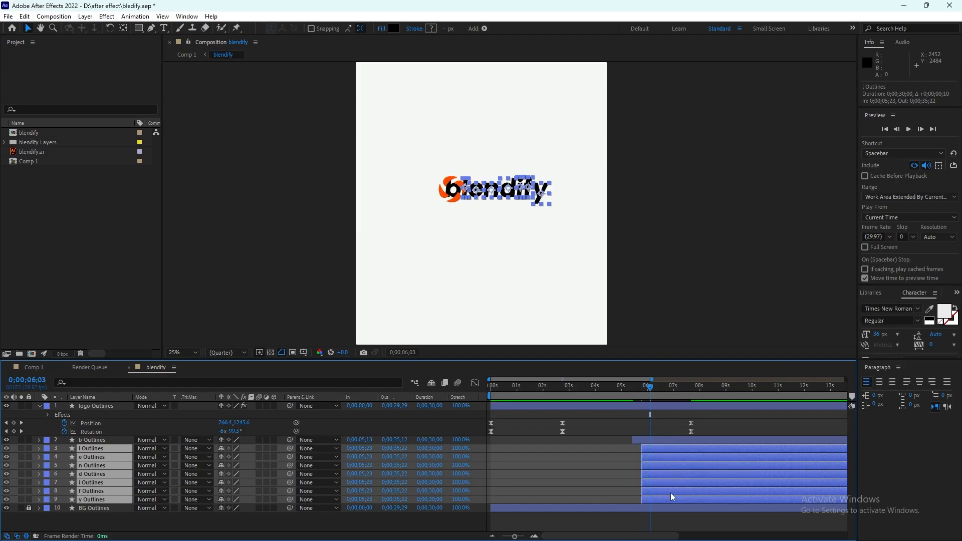
pyautogui.moveTo(608, 454); pyautogui.dragTo(676, 500)
pyautogui.press('[')
# Continue the 10-frame stagger, starting the n layer at 0;00;06;13 and the d through y layers at 0;00;06;23.
pyautogui.click(663, 467)
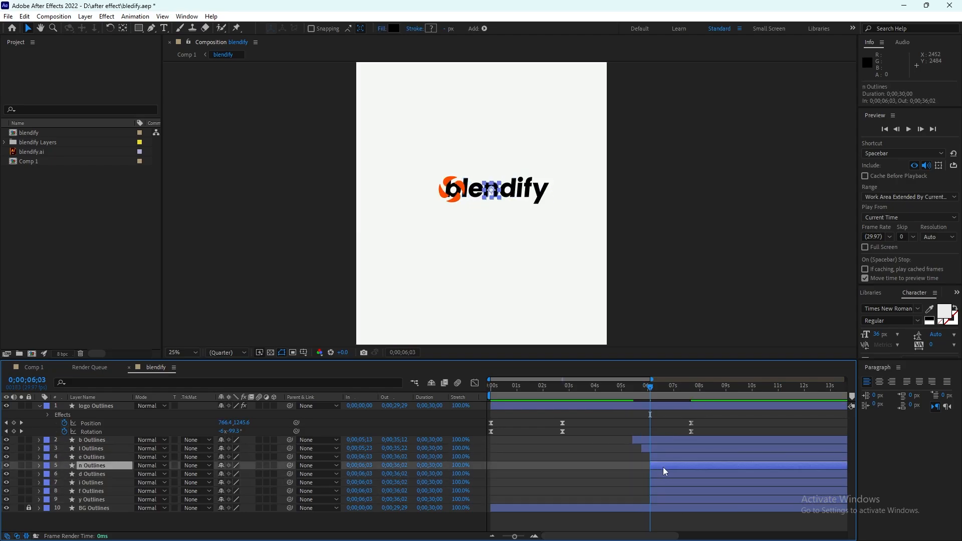
pyautogui.hotkey('shift', 'pagedown')
pyautogui.keyDown('shift'); pyautogui.click(673, 499); pyautogui.keyUp('shift')
pyautogui.press('[')
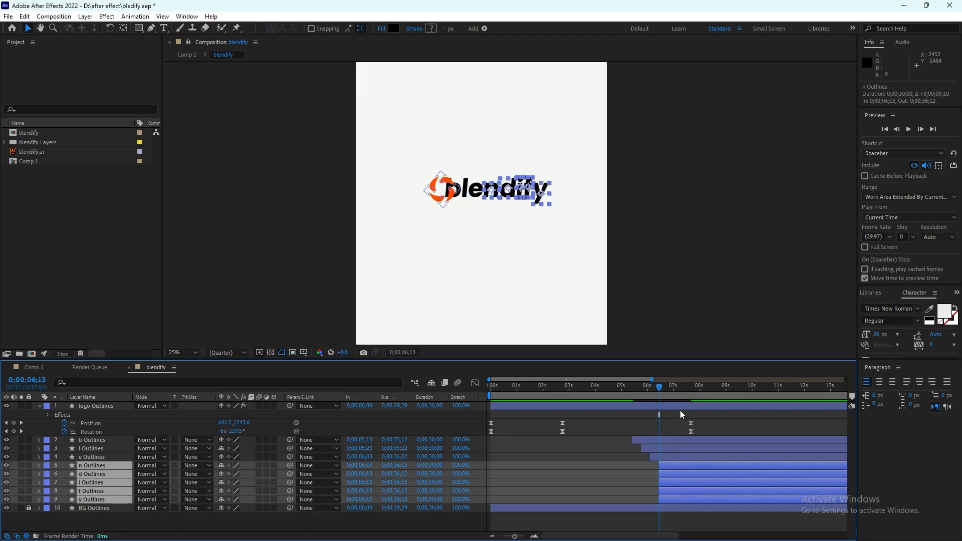
pyautogui.click(661, 474)
pyautogui.keyDown('shift'); pyautogui.click(676, 498); pyautogui.keyUp('shift')
pyautogui.hotkey('shift', 'pagedown')
pyautogui.press('[')
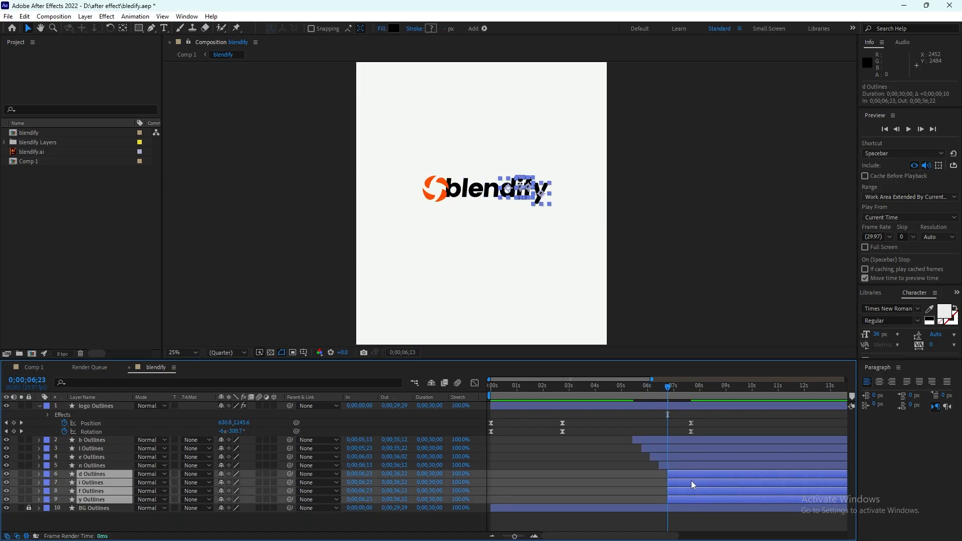
# Finish the 10-frame stagger, starting the i layer at 0;00;07;03, the f layer at 0;00;07;13 and the y layer at 0;00;07;23.
pyautogui.click(676, 481)
pyautogui.keyDown('shift'); pyautogui.click(681, 499); pyautogui.keyUp('shift')
pyautogui.hotkey('shift', 'pagedown')
pyautogui.press('[')
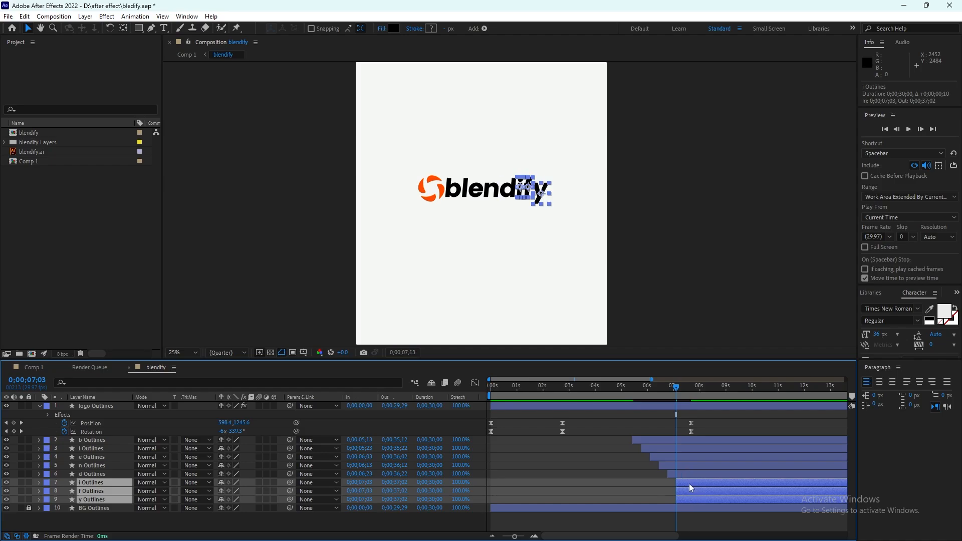
pyautogui.hotkey('shift', 'pagedown')
pyautogui.click(693, 491)
pyautogui.keyDown('shift'); pyautogui.click(700, 500); pyautogui.keyUp('shift')
pyautogui.press('[')
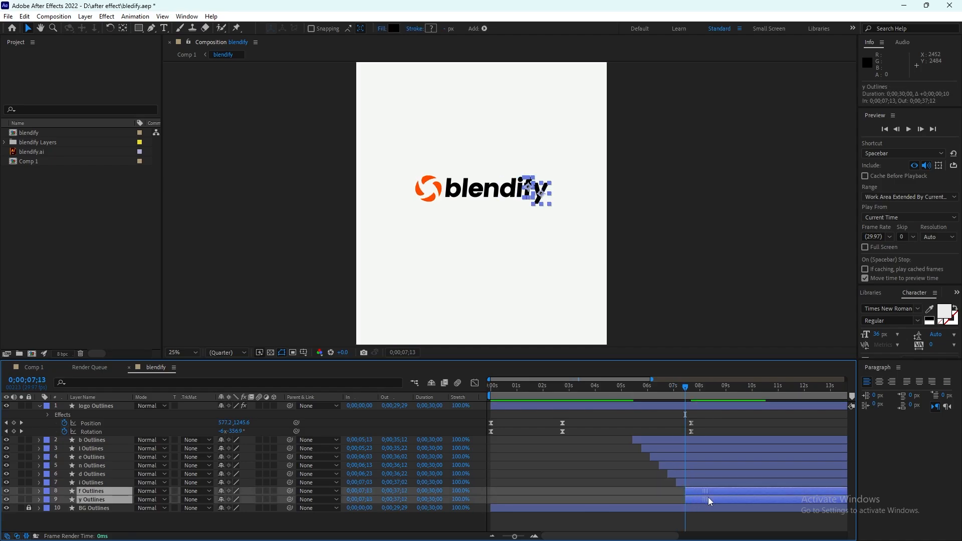
pyautogui.hotkey('shift', 'pagedown')
pyautogui.click(645, 500)
pyautogui.click(698, 500)
pyautogui.press('[')
# Save the project and add Position and Scale keyframes to the b layer at its start, 0;00;05;13.
pyautogui.moveTo(630, 388)
pyautogui.mouseDown()
pyautogui.moveTo(666, 404)
pyautogui.moveTo(617, 390)
pyautogui.moveTo(643, 387)
pyautogui.moveTo(623, 388)
pyautogui.moveTo(632, 388)
pyautogui.mouseUp()
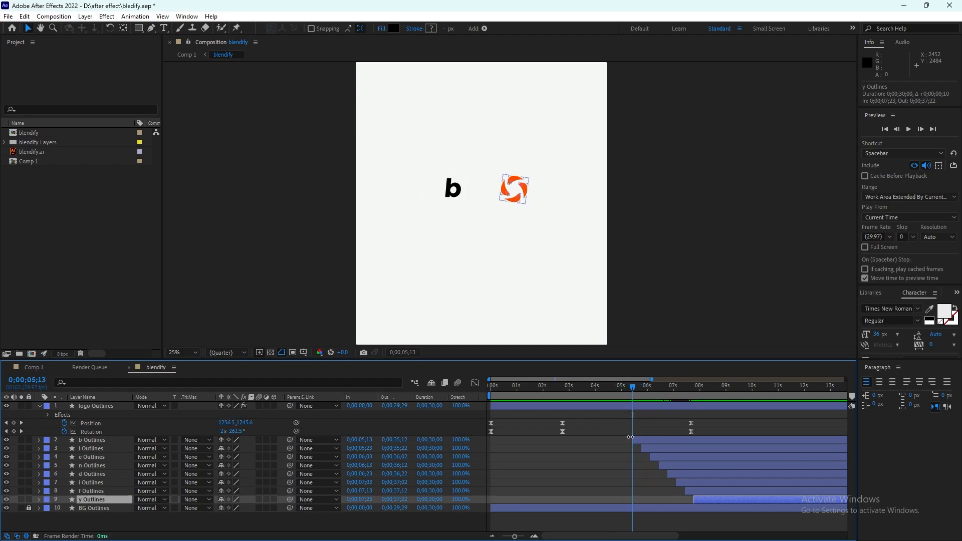
pyautogui.click(630, 437)
pyautogui.click(39, 440)
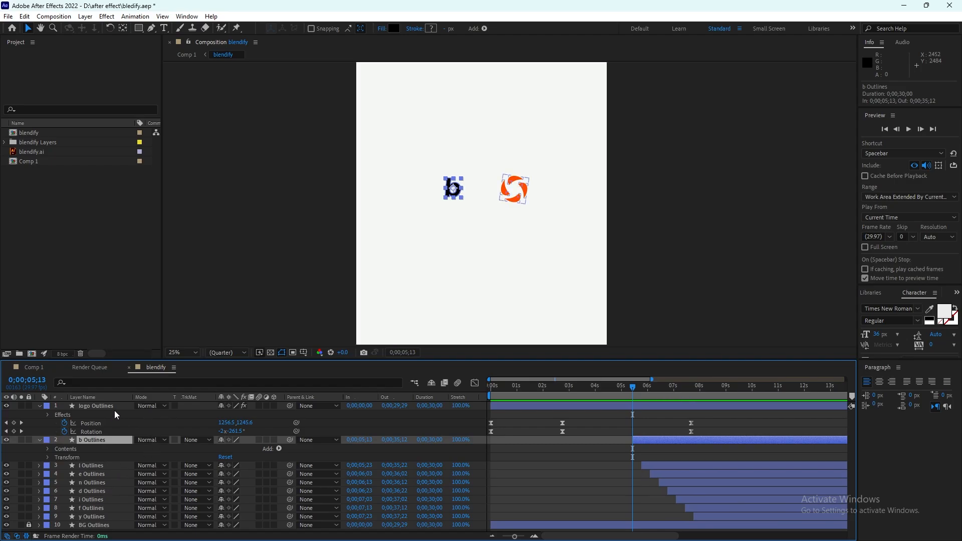
pyautogui.hotkey('ctrl', 's')
pyautogui.press('p')
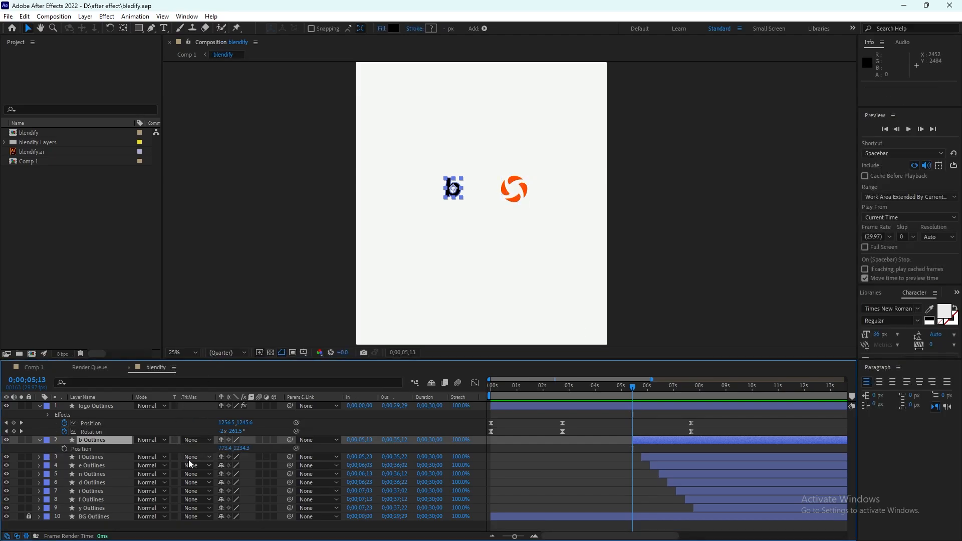
pyautogui.hotkey('shift', 's')
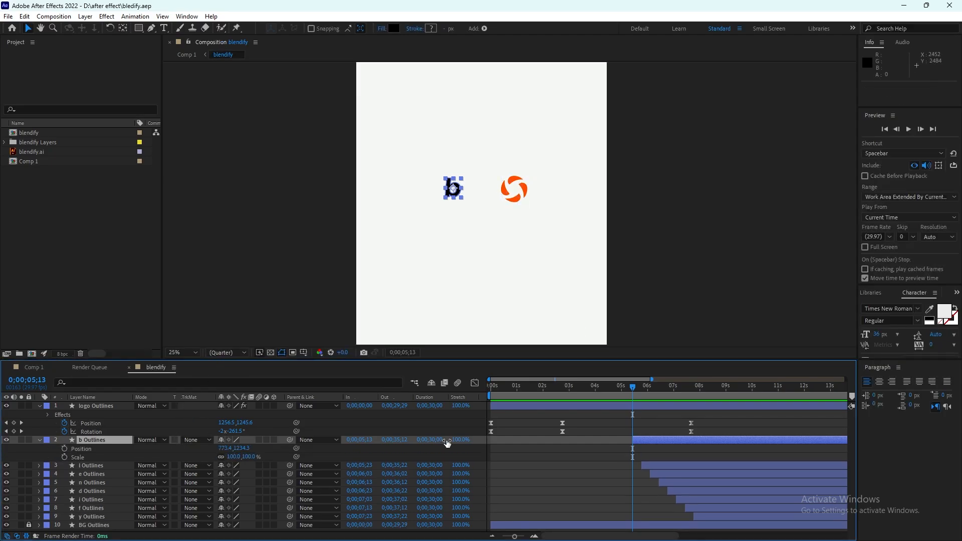
pyautogui.click(606, 388)
pyautogui.press('i')
pyautogui.click(65, 457)
pyautogui.click(64, 448)
pyautogui.keyDown('shift'); pyautogui.click(632, 457); pyautogui.keyUp('shift')
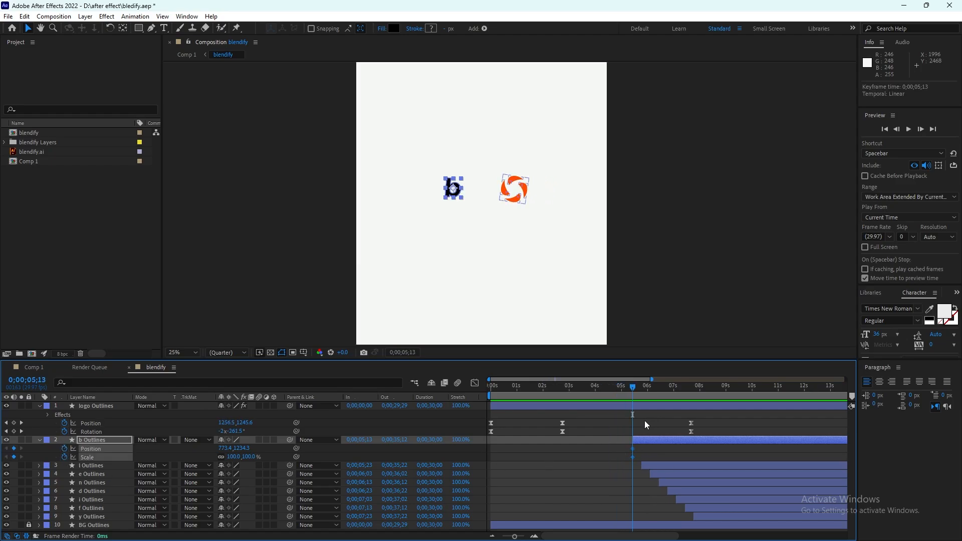
# Move the b layer's Position and Scale keyframes 20 frames later, to 0;00;06;03.
pyautogui.hotkey('shift', 'pagedown')
pyautogui.hotkey('shift', 'pagedown')
pyautogui.moveTo(515, 537); pyautogui.dragTo(522, 536)
pyautogui.moveTo(580, 447); pyautogui.dragTo(680, 460)
pyautogui.click(679, 459)
# Add Position and Scale keyframes on the b layer at 0;00;05;13 and move the letter horizontally past the icon to 1461.4, 1234.3.
pyautogui.click(594, 399)
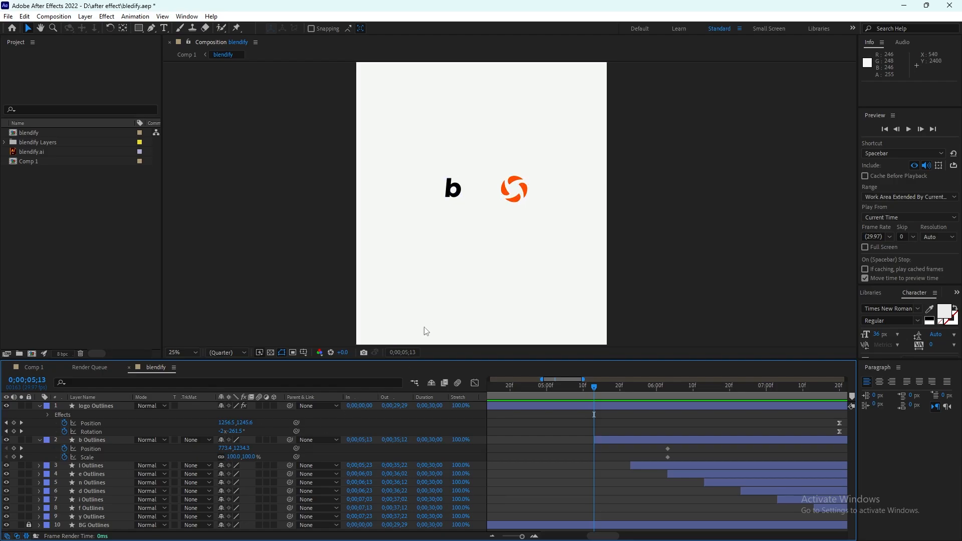
pyautogui.click(13, 448)
pyautogui.click(13, 457)
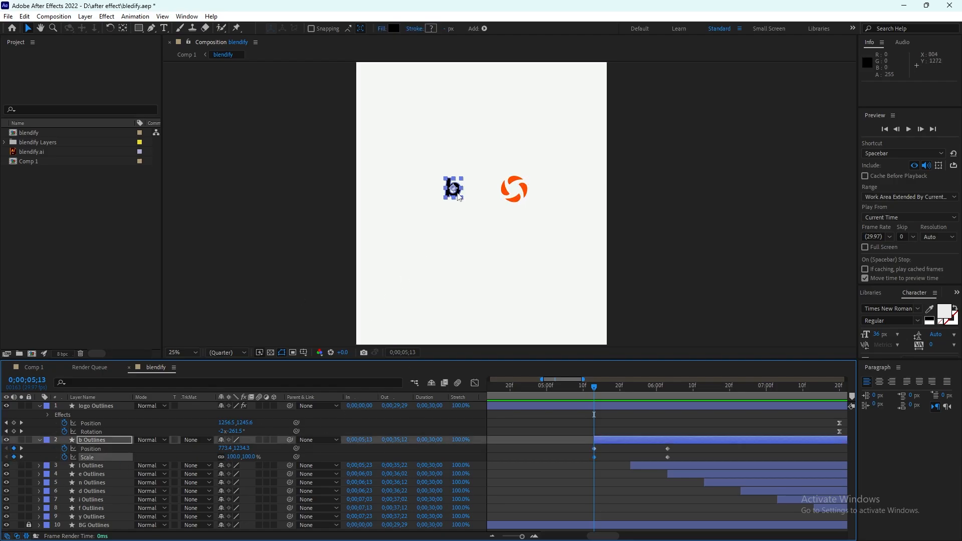
pyautogui.moveTo(459, 197); pyautogui.dragTo(545, 197)
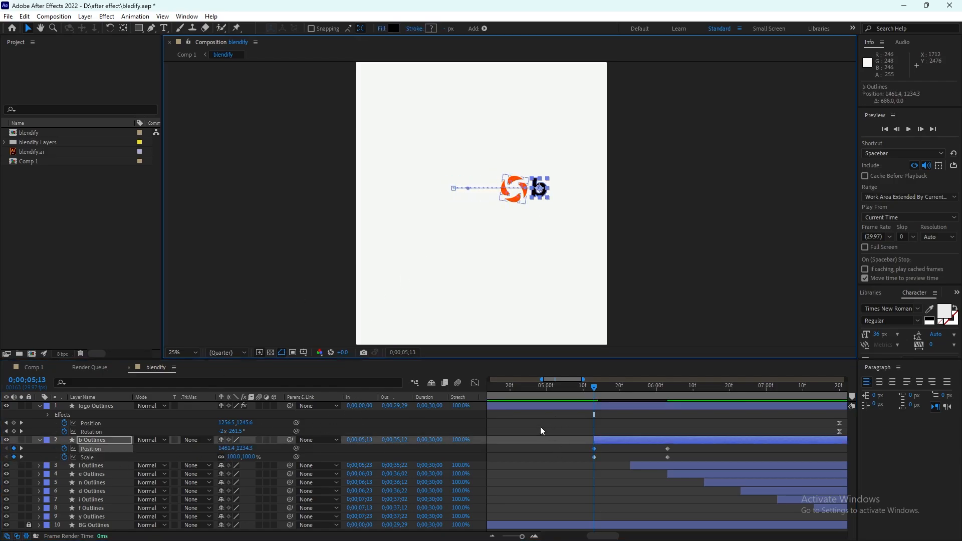
# Set the b layer's Scale to 0% at 0;00;05;13.
pyautogui.click(233, 457)
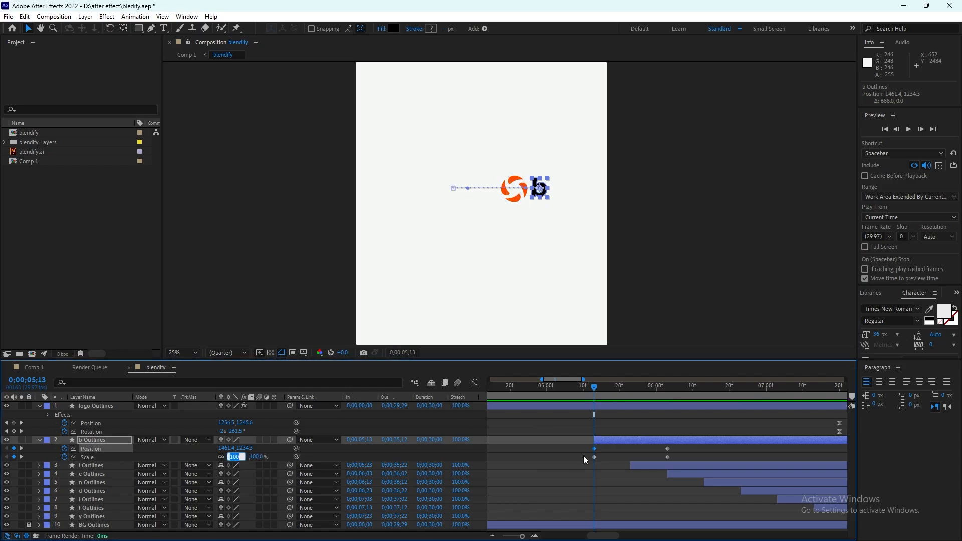
pyautogui.click(583, 455)
pyautogui.click(544, 195)
pyautogui.click(235, 456)
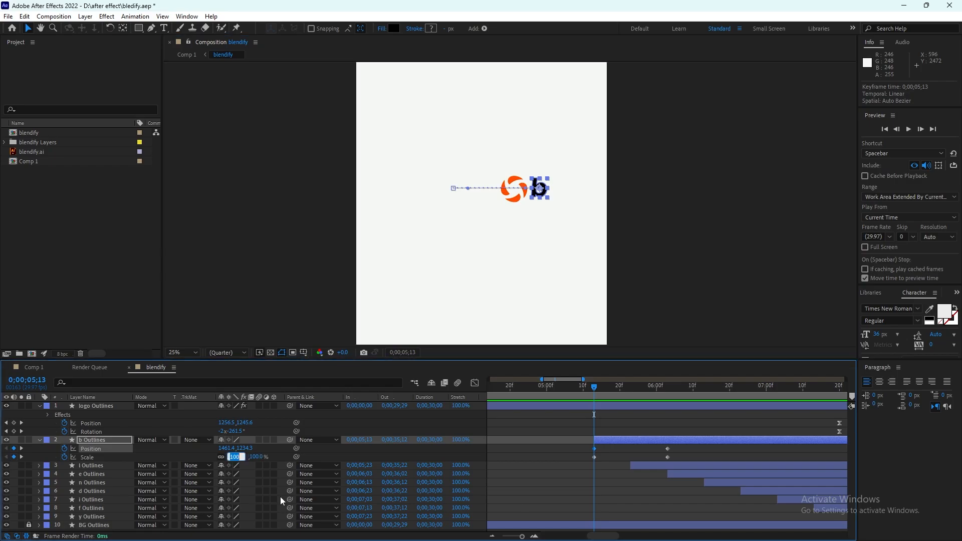
pyautogui.write('0')
pyautogui.press('Return')
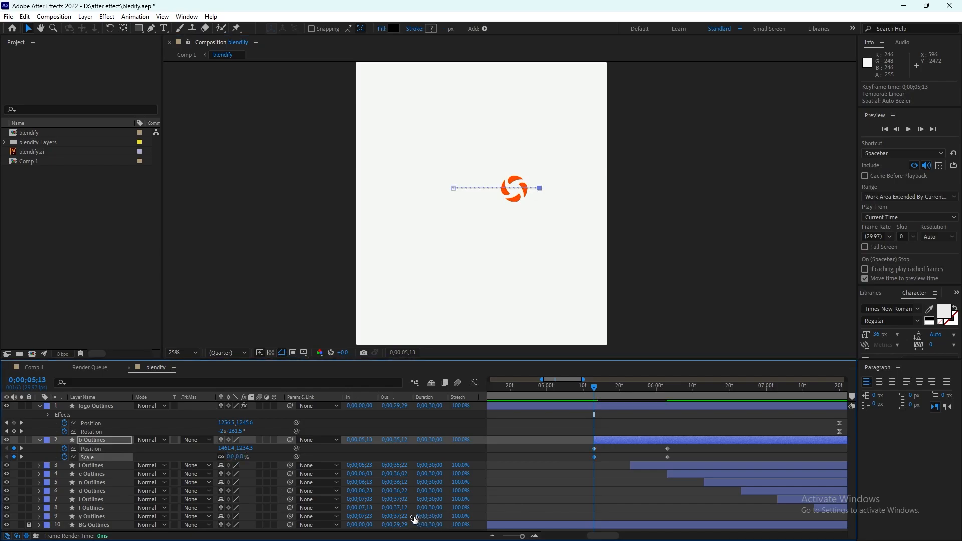
# Copy the b layer's first Scale keyframe to 0;00;05;18, set it to 100%, and preview the reveal.
pyautogui.press('pagedown')
pyautogui.press('pagedown')
pyautogui.press('pagedown')
pyautogui.press('pagedown')
pyautogui.press('pagedown')
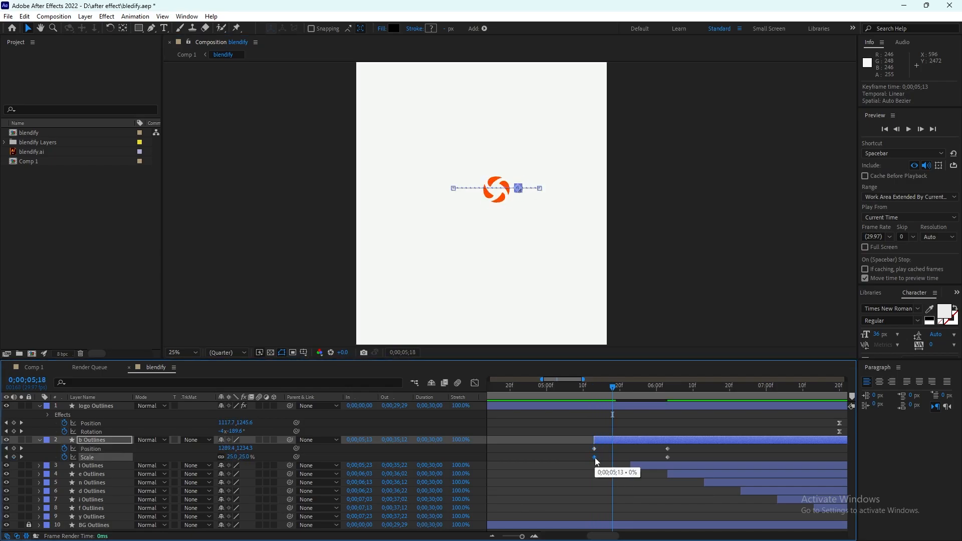
pyautogui.hotkey('ctrl', 'c')
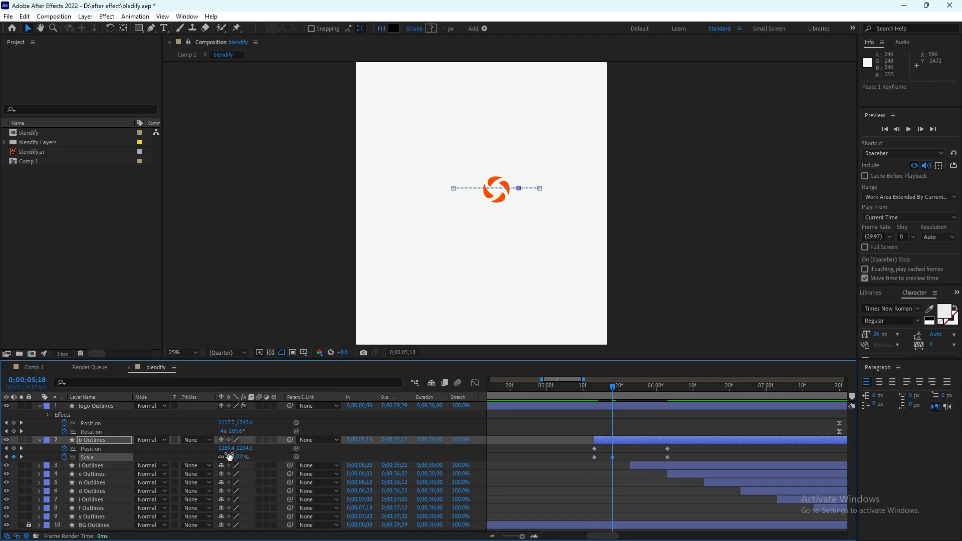
pyautogui.write('100')
pyautogui.press('Return')
pyautogui.moveTo(612, 387); pyautogui.dragTo(361, 381)
pyautogui.press('space')
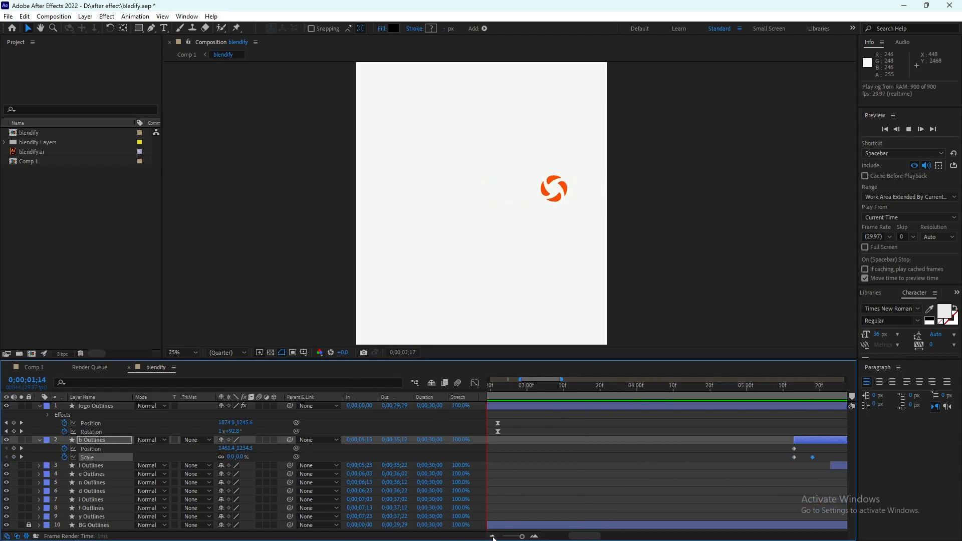
pyautogui.click(537, 391)
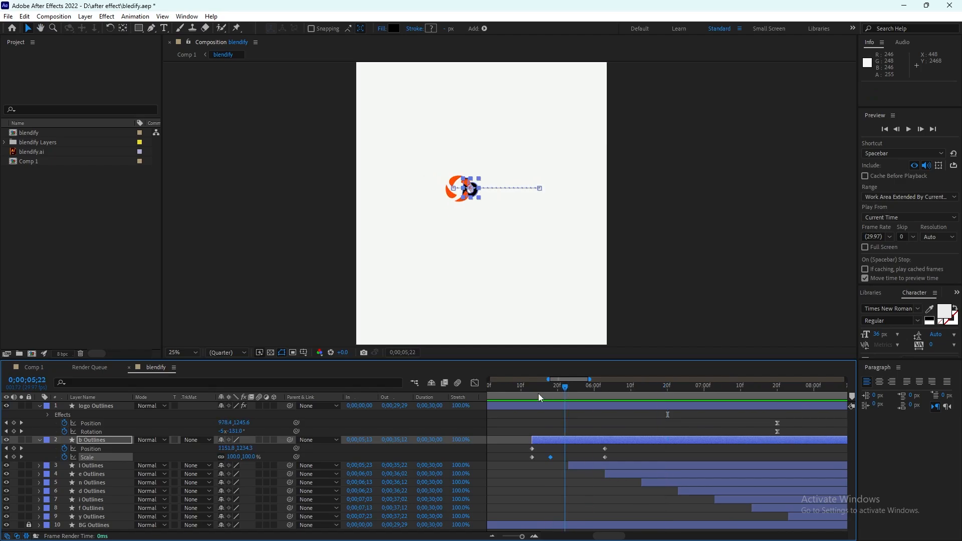
# Move the b layer's middle Scale keyframe to 0;00;05;16 and preview the faster pop-in.
pyautogui.moveTo(539, 398)
pyautogui.mouseDown()
pyautogui.moveTo(554, 401)
pyautogui.moveTo(527, 394)
pyautogui.mouseUp()
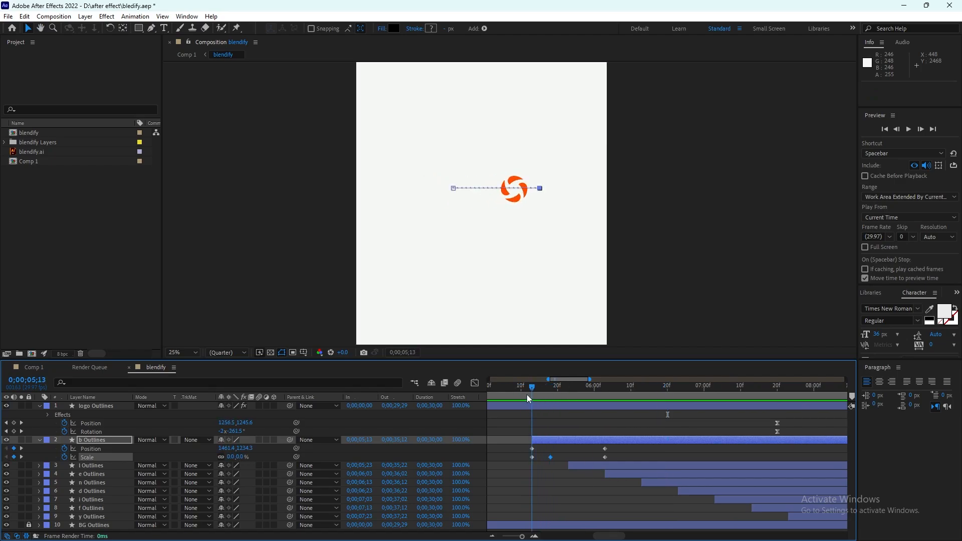
pyautogui.press('pagedown')
pyautogui.press('pagedown')
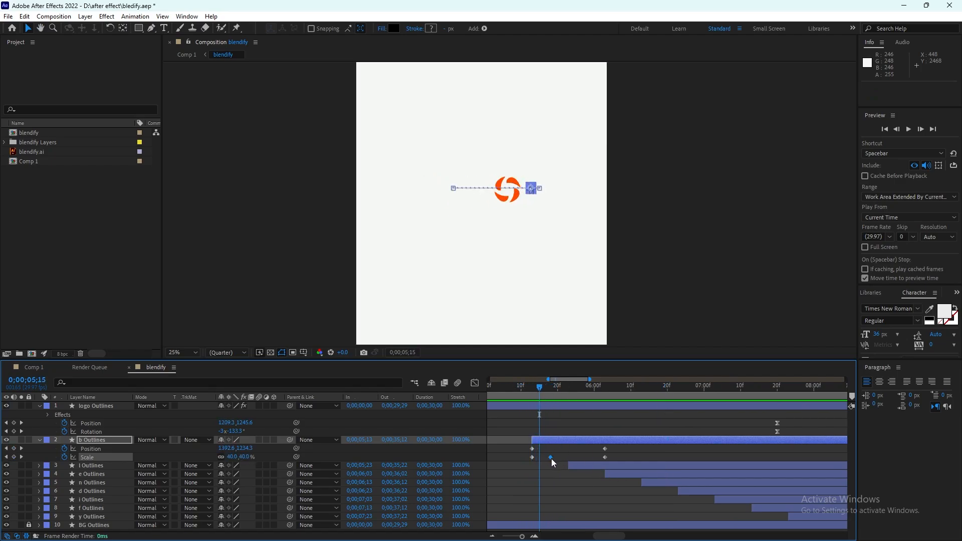
pyautogui.moveTo(550, 457); pyautogui.dragTo(540, 457)
pyautogui.press('pagedown')
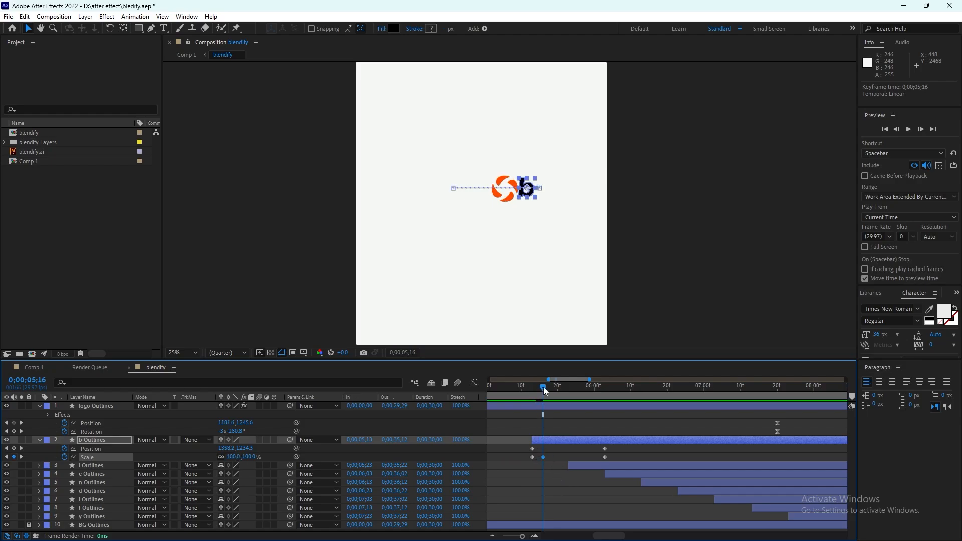
pyautogui.press('space')
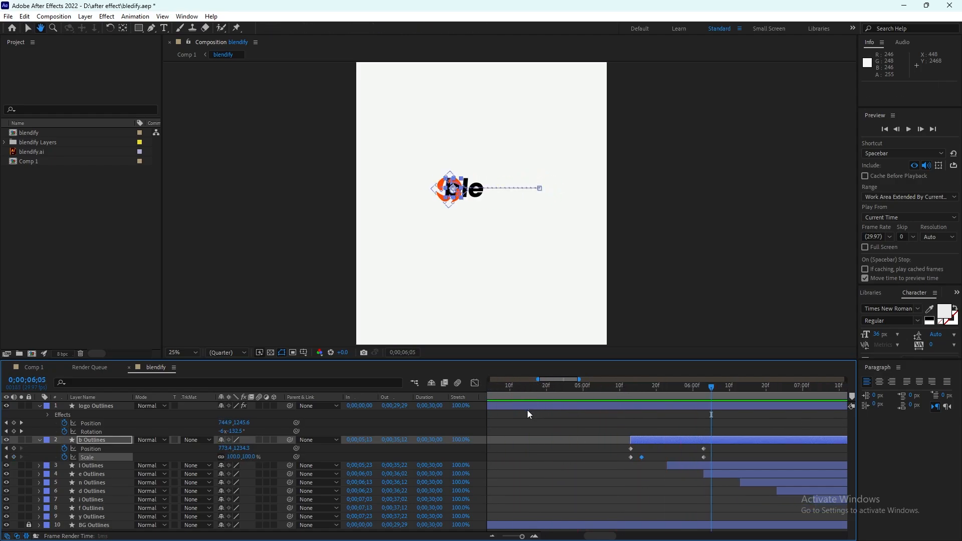
# Delete the b layer's last Scale keyframe at 0;00;06;03 and preview the letter reveal.
pyautogui.click(643, 391)
pyautogui.moveTo(643, 392); pyautogui.dragTo(612, 392)
pyautogui.press('space')
pyautogui.press('space')
pyautogui.click(625, 399)
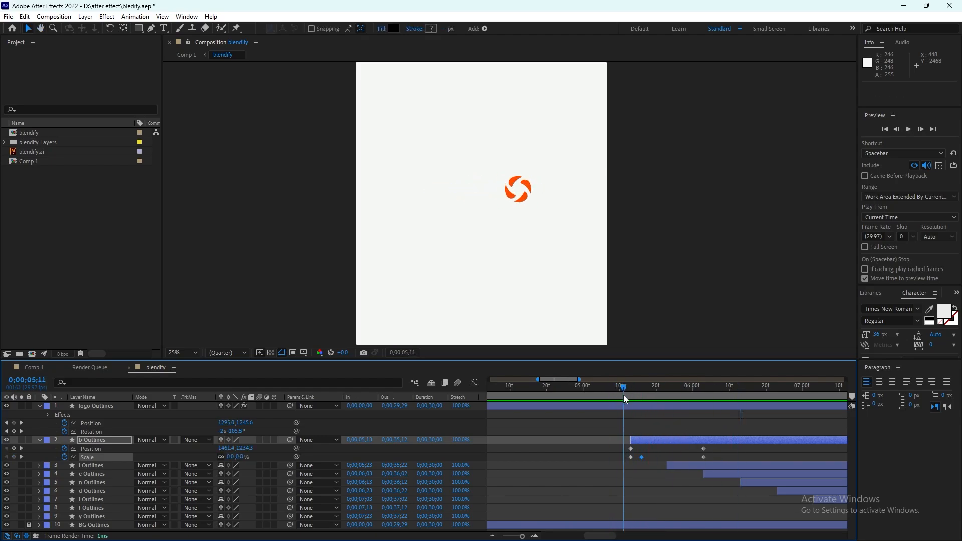
pyautogui.click(703, 456)
pyautogui.press('Delete')
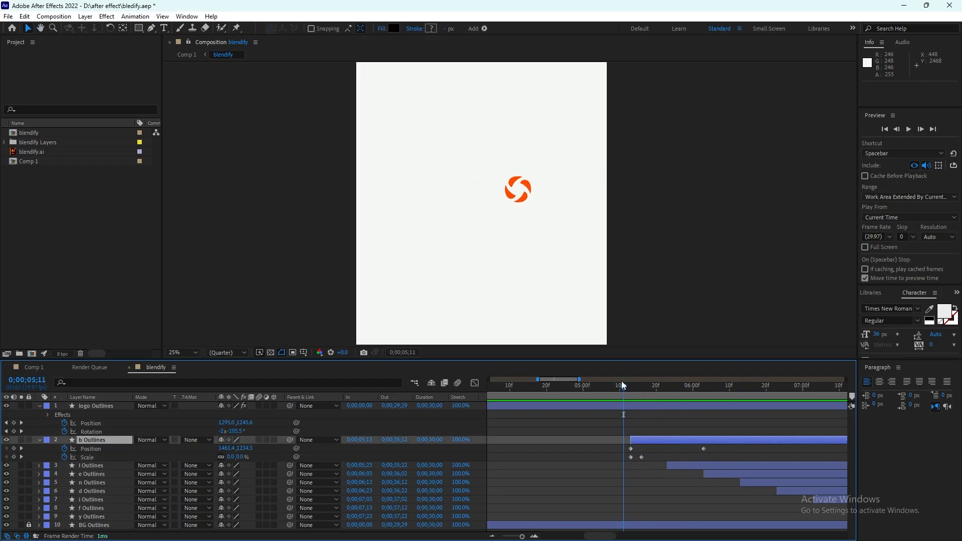
pyautogui.press('space')
pyautogui.press('space')
# Apply Easy Ease to all of the b layer's Position and Scale keyframes.
pyautogui.click(616, 391)
pyautogui.moveTo(719, 445); pyautogui.dragTo(626, 461)
pyautogui.rightClick(630, 457)
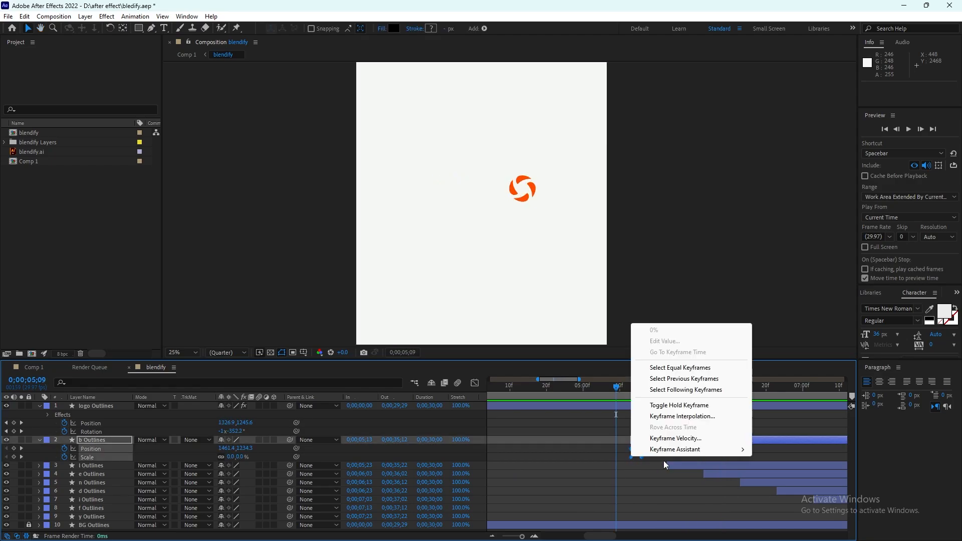
pyautogui.moveTo(674, 449)
pyautogui.click(782, 384)
# Sharpen the b layer's speed curves in the Graph Editor, pulling the last Scale keyframe's influence handle toward the first keyframe, and preview.
pyautogui.click(475, 383)
pyautogui.click(514, 455)
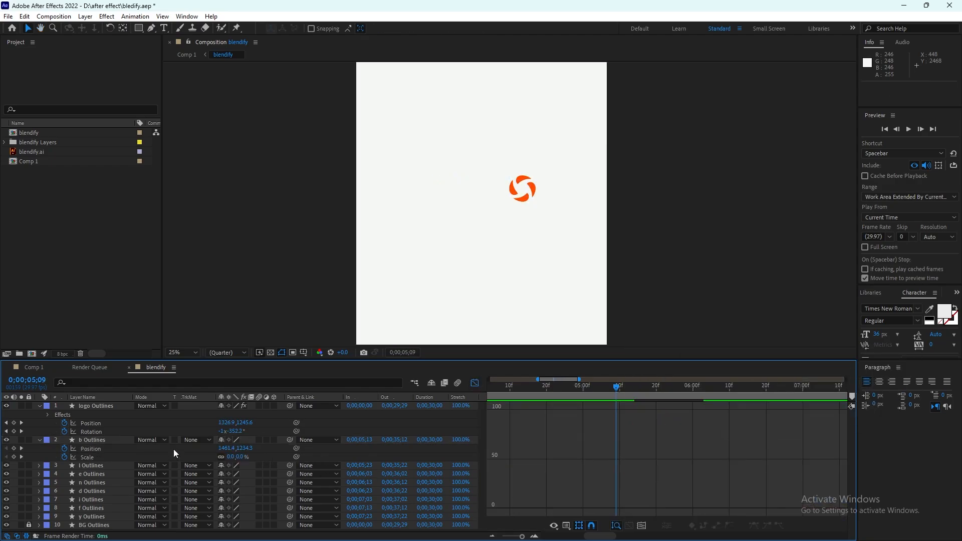
pyautogui.click(96, 449)
pyautogui.click(703, 386)
pyautogui.click(86, 456)
pyautogui.click(640, 508)
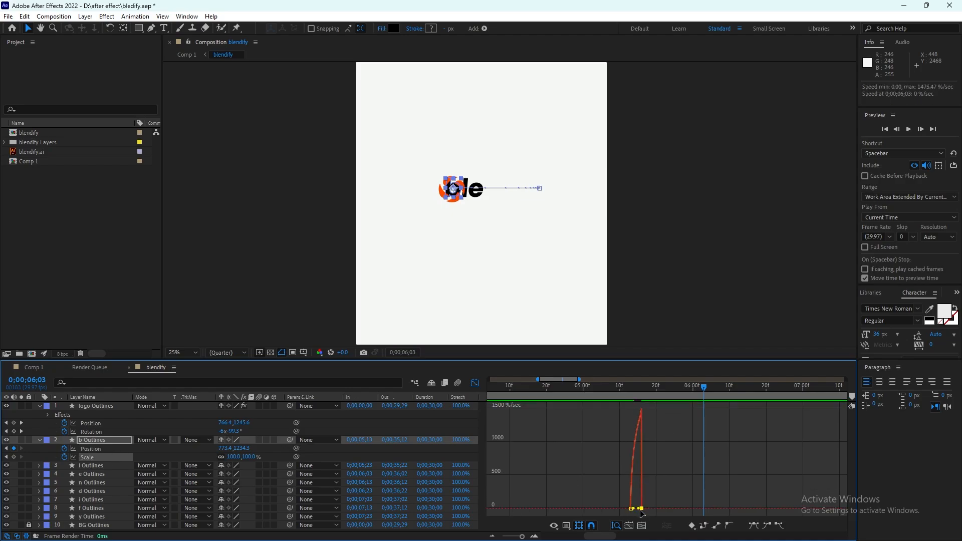
pyautogui.moveTo(642, 512); pyautogui.dragTo(636, 508)
pyautogui.press('space')
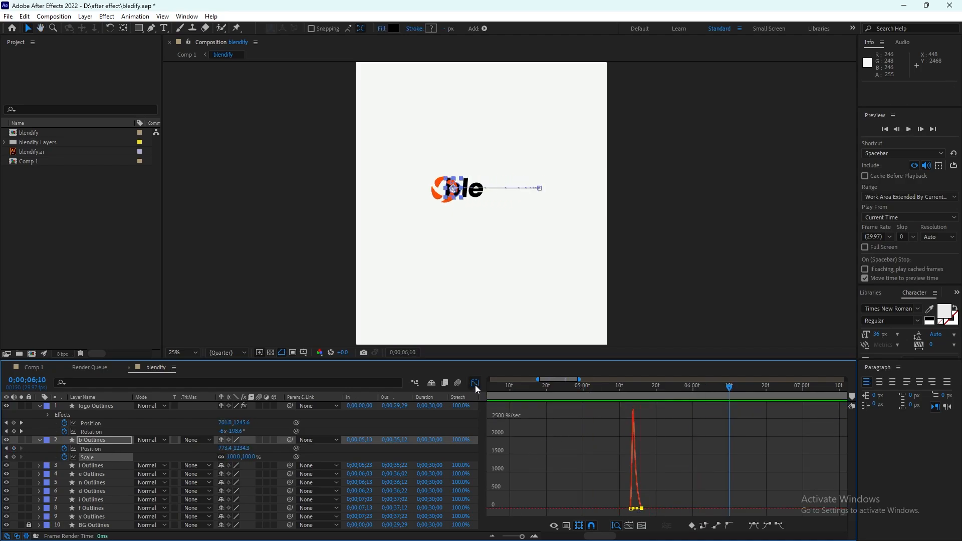
# Close the Graph Editor, move the logo layer's last Position and Rotation keyframes to about 0;00;06;03, and preview the animation.
pyautogui.click(474, 383)
pyautogui.moveTo(522, 536); pyautogui.dragTo(505, 537)
pyautogui.moveTo(543, 388); pyautogui.dragTo(571, 434)
pyautogui.press('space')
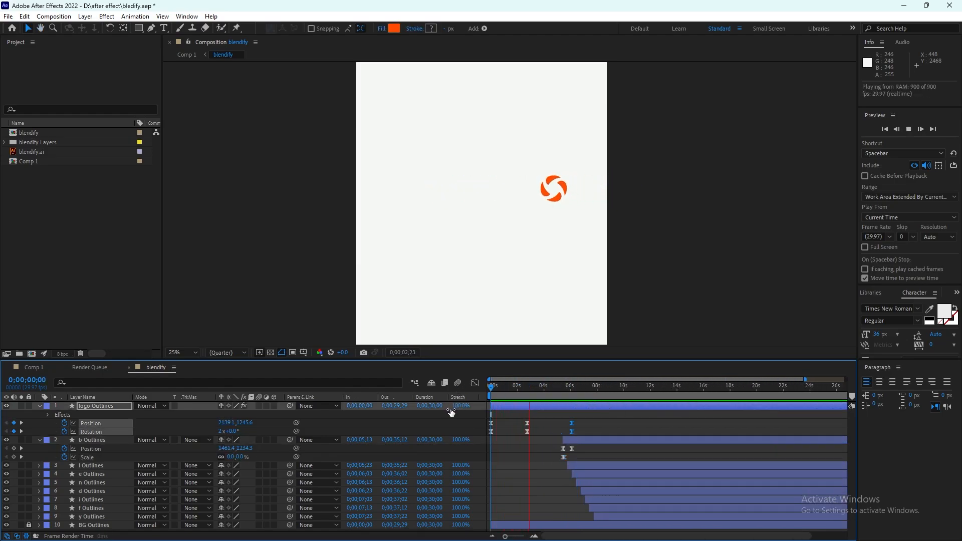
pyautogui.press('space')
pyautogui.moveTo(582, 386); pyautogui.dragTo(489, 395)
pyautogui.press('space')
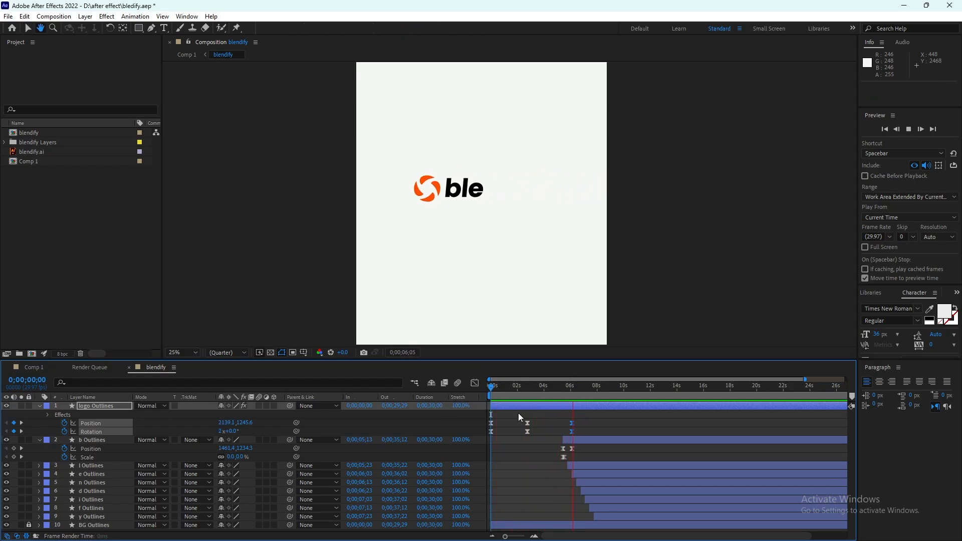
# Shift all the letter layers, b through y, earlier together so that the b layer starts at 0;00;04;11.
pyautogui.click(599, 439)
pyautogui.keyDown('shift'); pyautogui.click(603, 515); pyautogui.keyUp('shift')
pyautogui.moveTo(591, 439); pyautogui.dragTo(577, 438)
# Move the b layer's last Position keyframe out to 0;00;05;21.
pyautogui.click(538, 379)
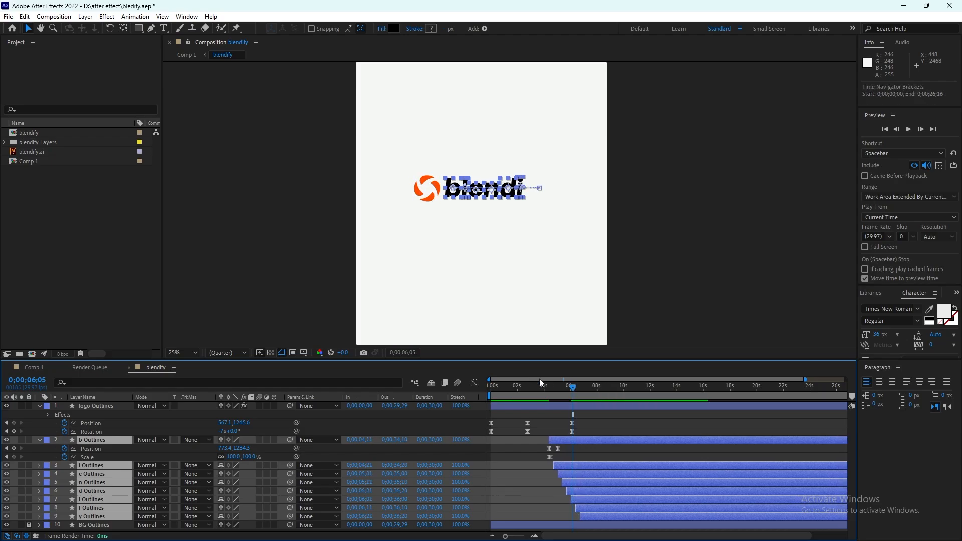
pyautogui.moveTo(521, 387); pyautogui.dragTo(550, 388)
pyautogui.moveTo(507, 537); pyautogui.dragTo(518, 538)
pyautogui.click(657, 390)
pyautogui.hotkey('shift', 'pagedown')
pyautogui.hotkey('shift', 'pagedown')
pyautogui.hotkey('shift', 'pagedown')
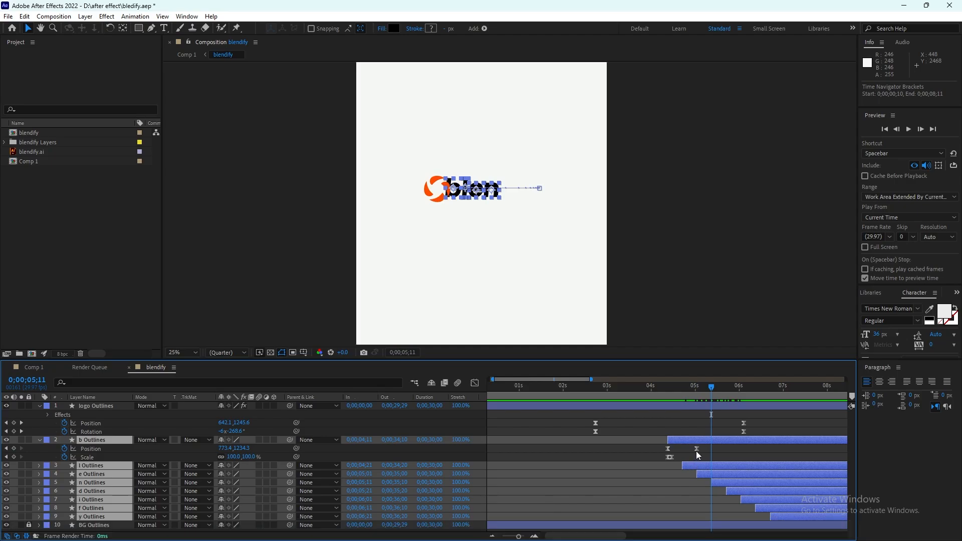
pyautogui.moveTo(696, 448); pyautogui.dragTo(710, 448)
pyautogui.moveTo(710, 388)
pyautogui.mouseDown()
pyautogui.moveTo(666, 388)
pyautogui.moveTo(719, 446)
pyautogui.moveTo(711, 395)
pyautogui.mouseUp()
pyautogui.hotkey('shift', 'pagedown')
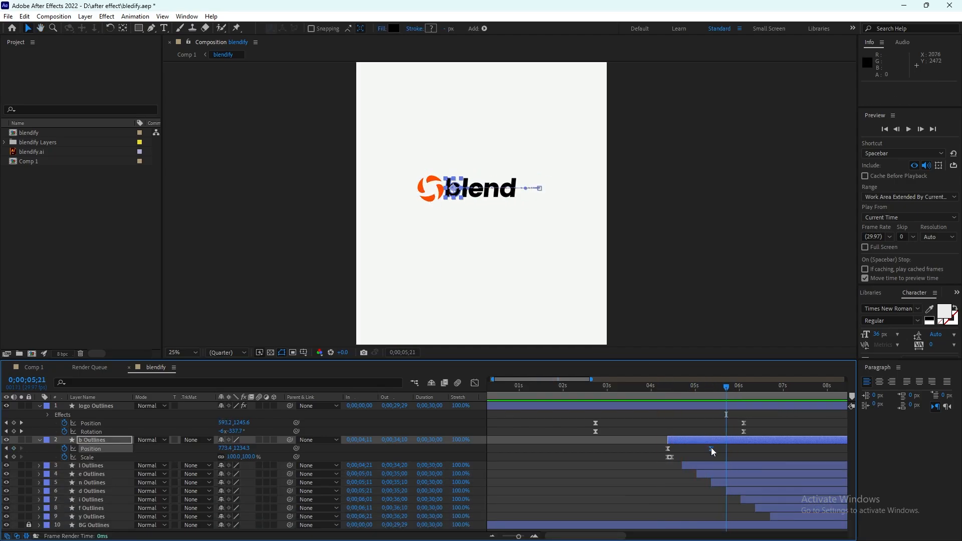
pyautogui.moveTo(710, 448); pyautogui.dragTo(726, 448)
# Preview the animation from the start and check the b layer's Position speed curve in the Graph Editor.
pyautogui.moveTo(725, 389); pyautogui.dragTo(619, 400)
pyautogui.press('space')
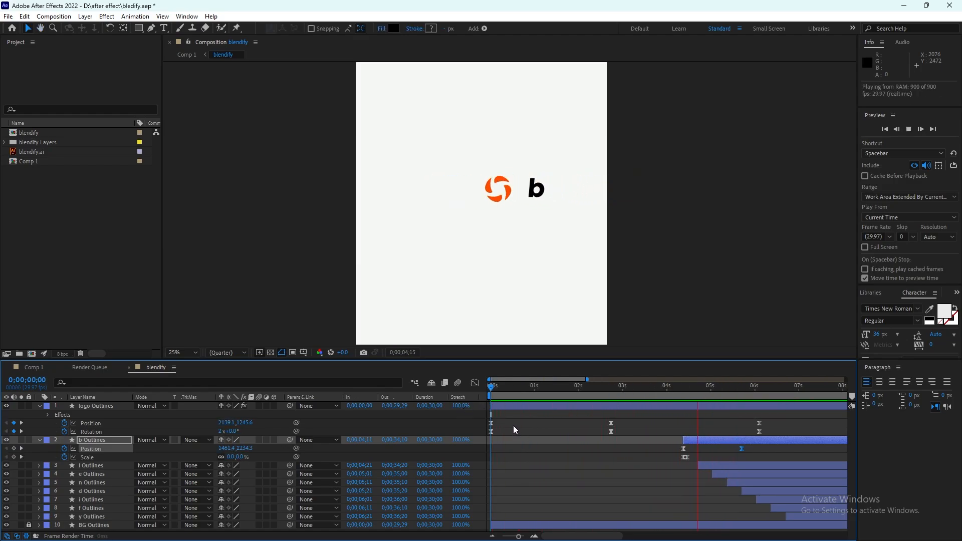
pyautogui.click(673, 394)
pyautogui.moveTo(674, 394); pyautogui.dragTo(723, 398)
pyautogui.click(474, 383)
pyautogui.moveTo(706, 387); pyautogui.dragTo(672, 404)
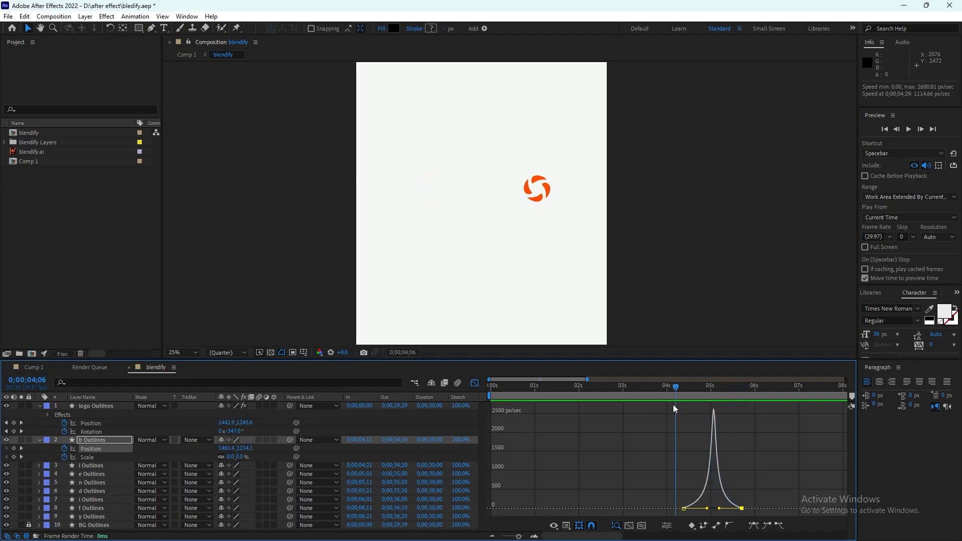
pyautogui.hotkey('shift', 'F3')
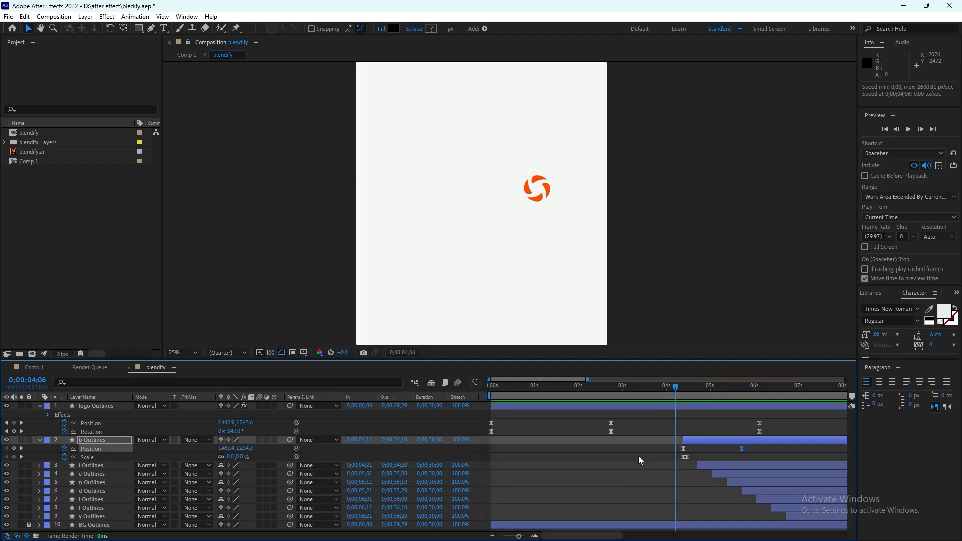
# Shift all the letter layers, b through y, later together so that the b layer starts at 0;00;04;16.
pyautogui.moveTo(695, 445); pyautogui.dragTo(720, 438)
pyautogui.moveTo(719, 399); pyautogui.dragTo(689, 393)
pyautogui.press('space')
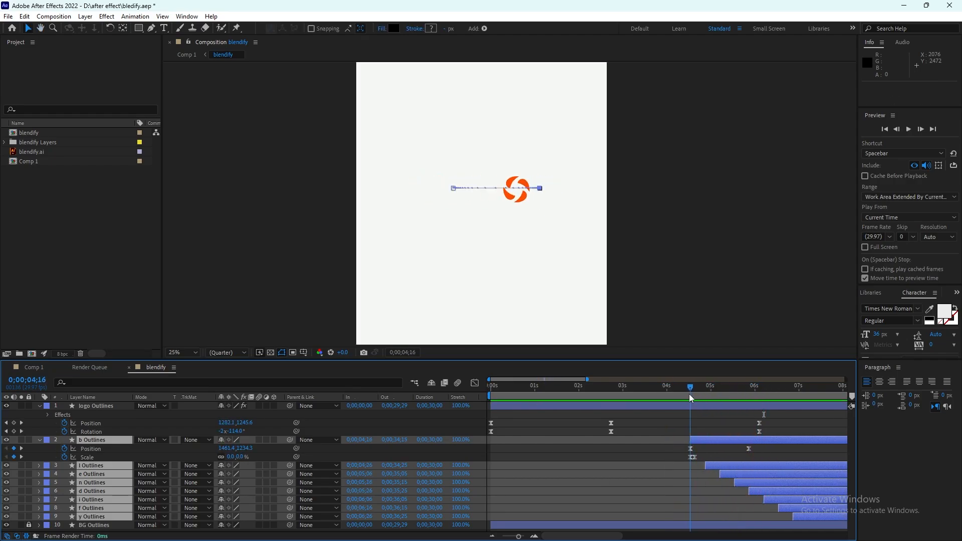
pyautogui.click(525, 537)
pyautogui.click(607, 459)
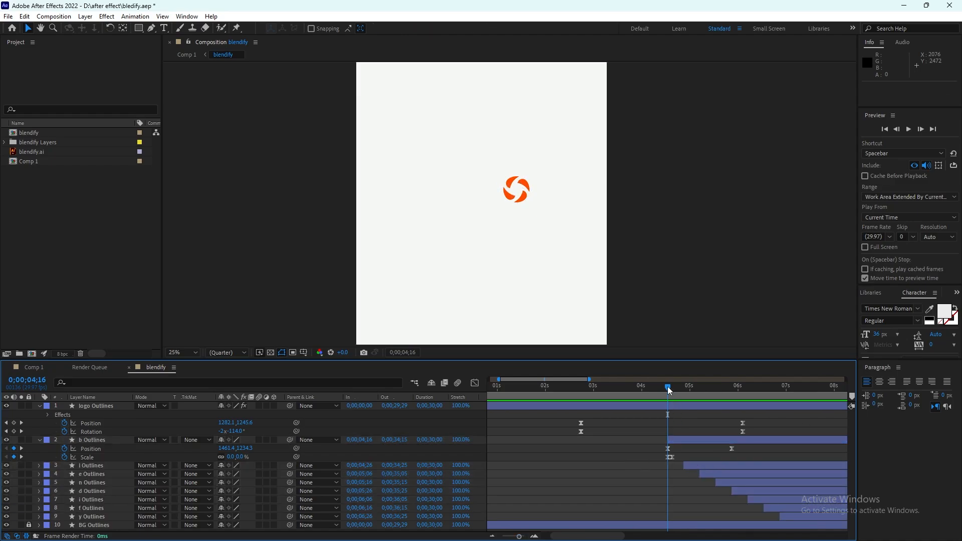
# Add Position and Scale keyframes at the l layer's start, 0;00;04;26, and paste its Position keyframe at 0;00;06;06.
pyautogui.moveTo(669, 390); pyautogui.dragTo(685, 394)
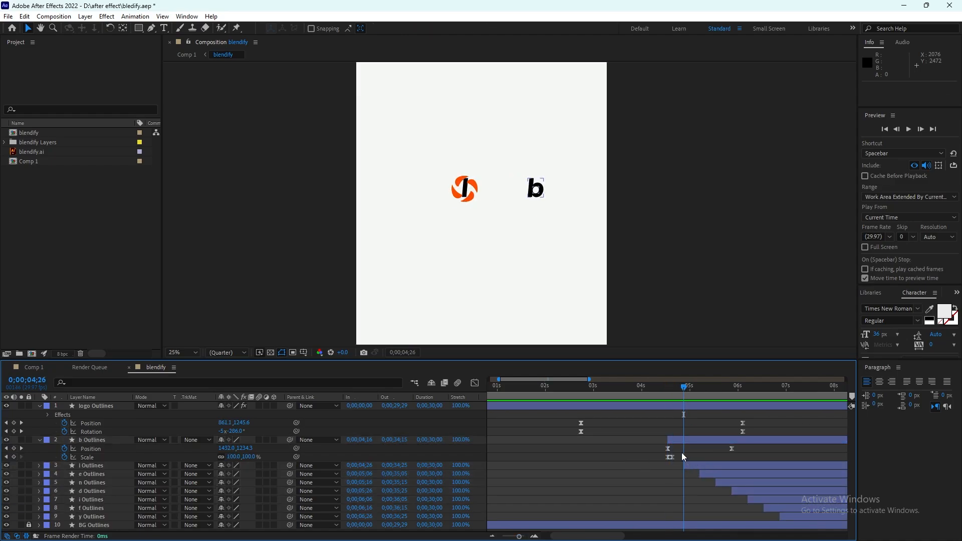
pyautogui.click(685, 466)
pyautogui.press('p')
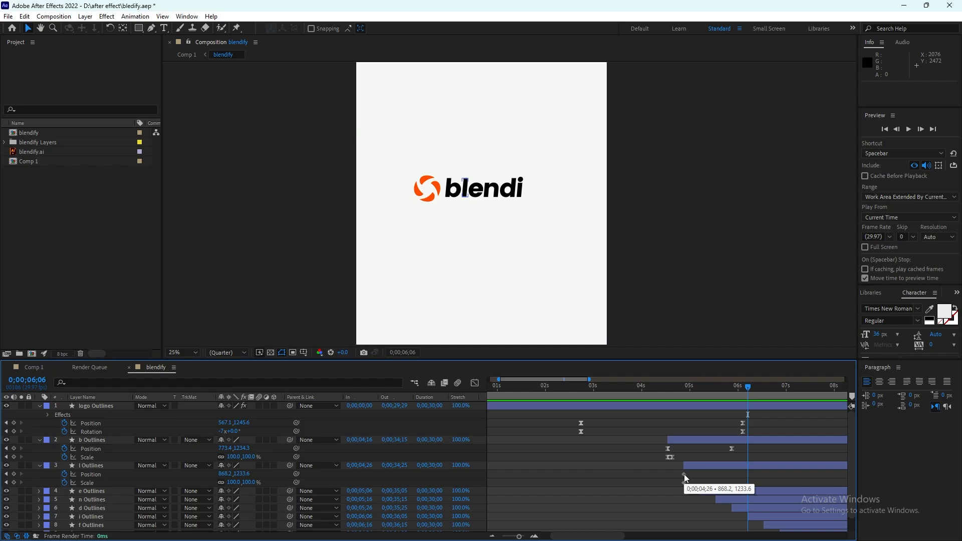
pyautogui.hotkey('ctrl', 'v')
pyautogui.hotkey('ctrl', 'b')
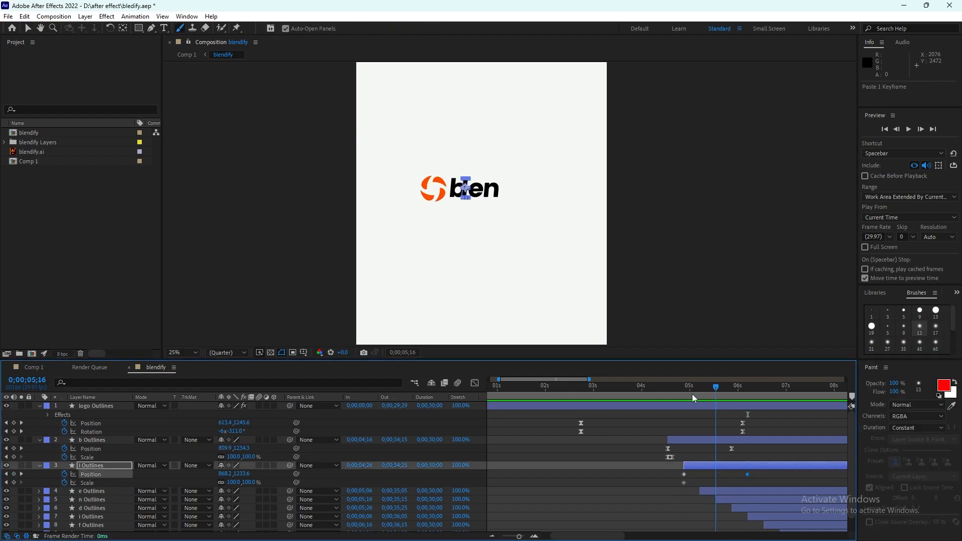
# Copy the l layer's Scale keyframe to 0;00;04;29 and set Scale there to 0%.
pyautogui.press('i')
pyautogui.click(684, 482)
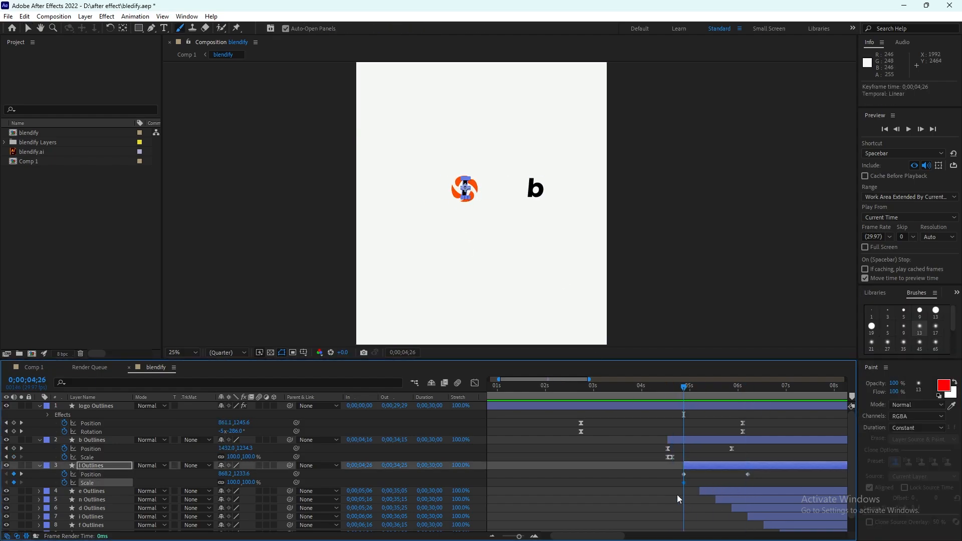
pyautogui.hotkey('ctrl', 'c')
pyautogui.press('pagedown')
pyautogui.press('pagedown')
pyautogui.press('pagedown')
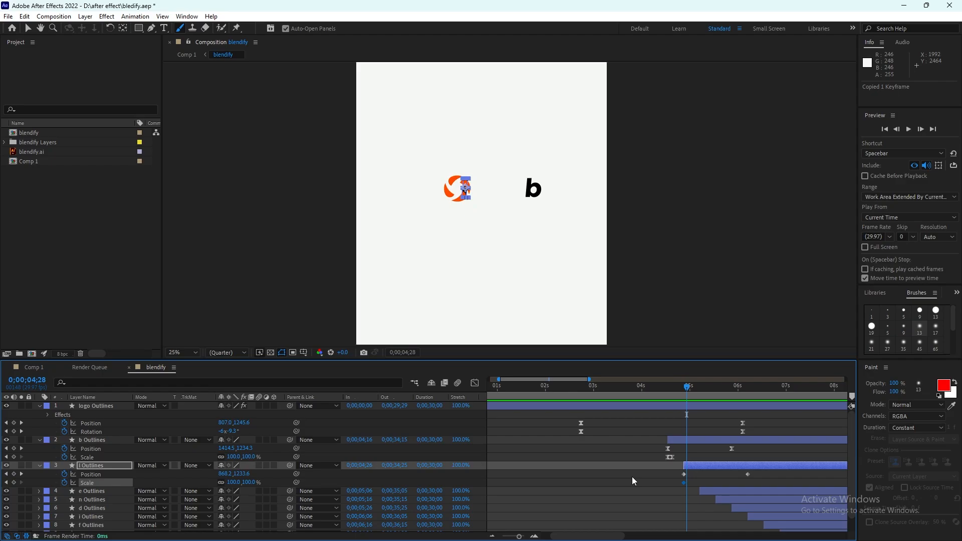
pyautogui.hotkey('ctrl', 'v')
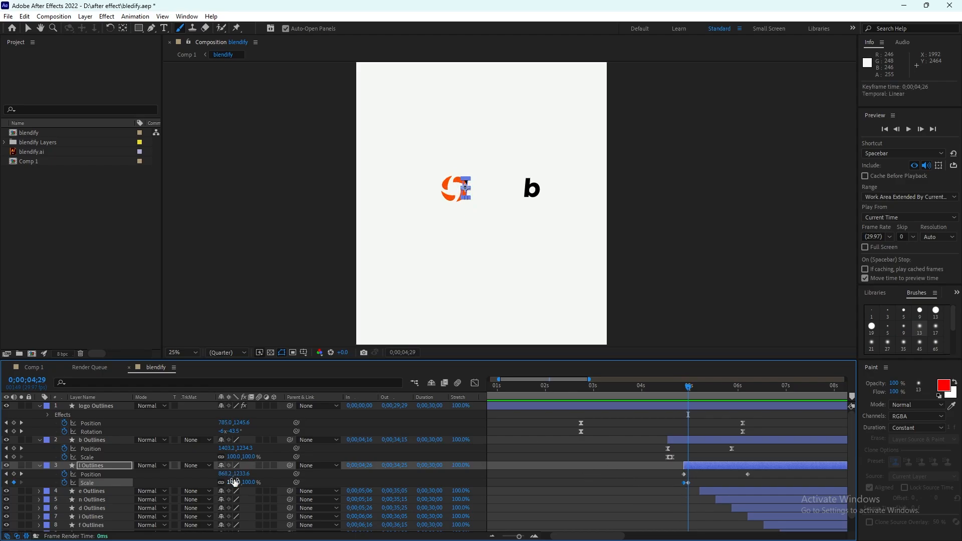
pyautogui.click(465, 189)
pyautogui.click(566, 315)
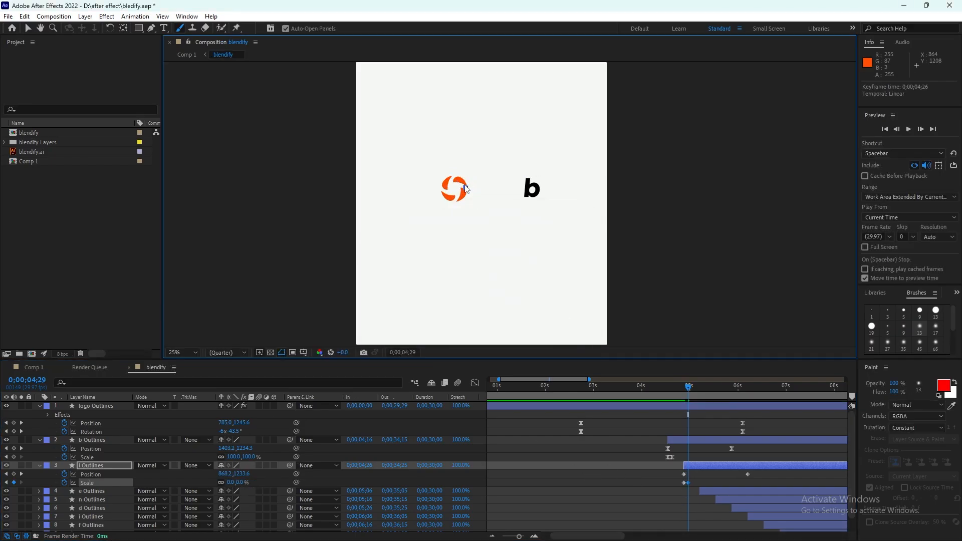
# Move the l layer's starting Position out to about 1520.2, 1233.6 and apply Easy Ease to its Position and Scale keyframes.
pyautogui.moveTo(466, 188); pyautogui.dragTo(530, 195)
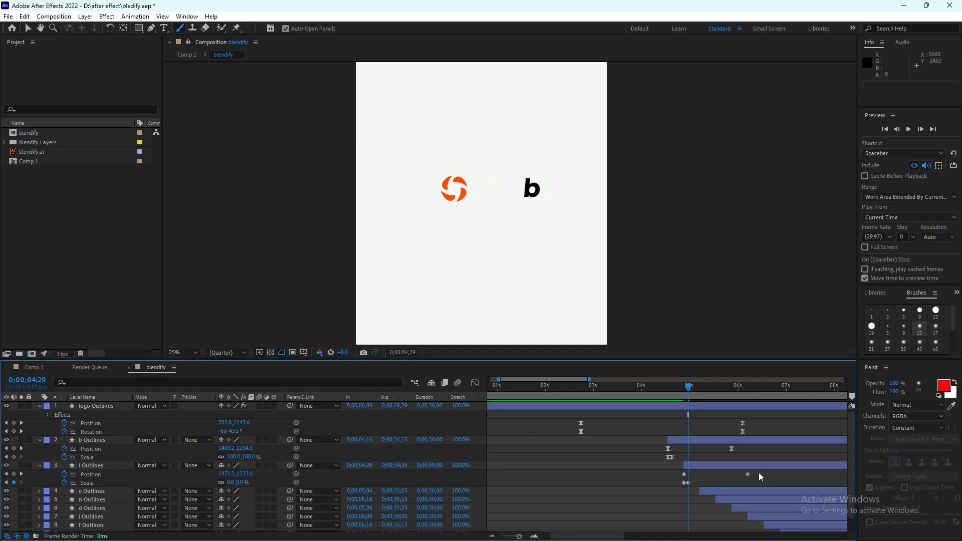
pyautogui.rightClick(685, 482)
pyautogui.moveTo(741, 474)
pyautogui.click(608, 413)
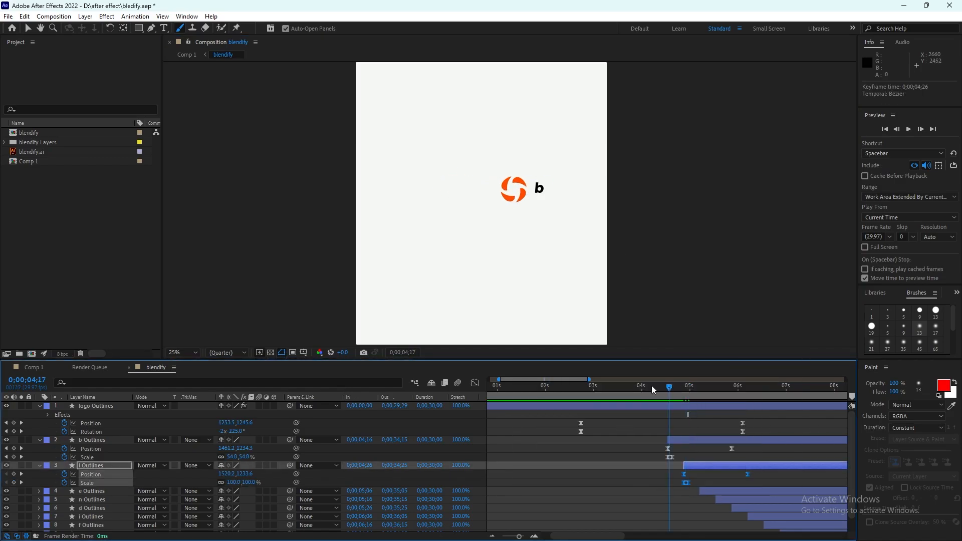
# Check the l layer's Position speed curve in the Graph Editor and preview the animation.
pyautogui.click(652, 386)
pyautogui.hotkey('shift', 'F3')
pyautogui.click(179, 483)
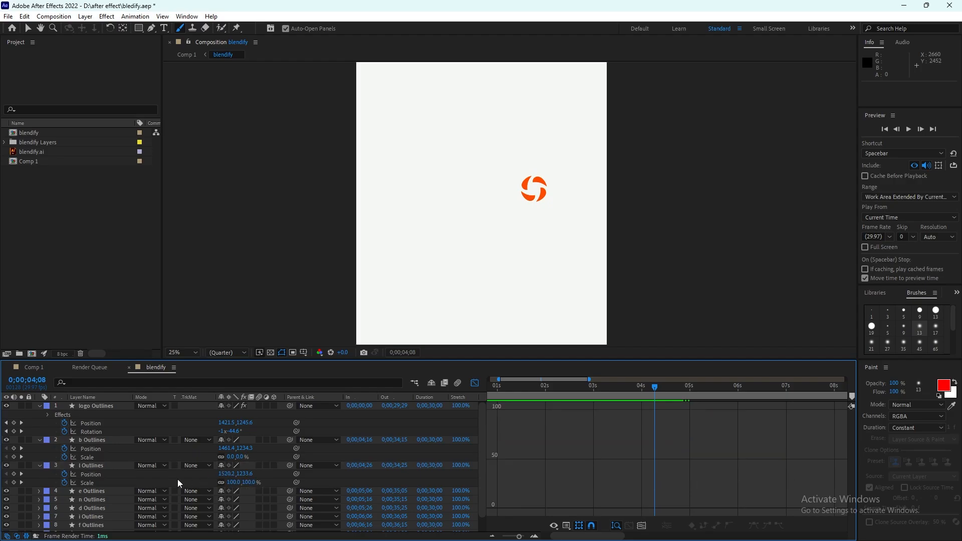
pyautogui.click(108, 477)
pyautogui.press('space')
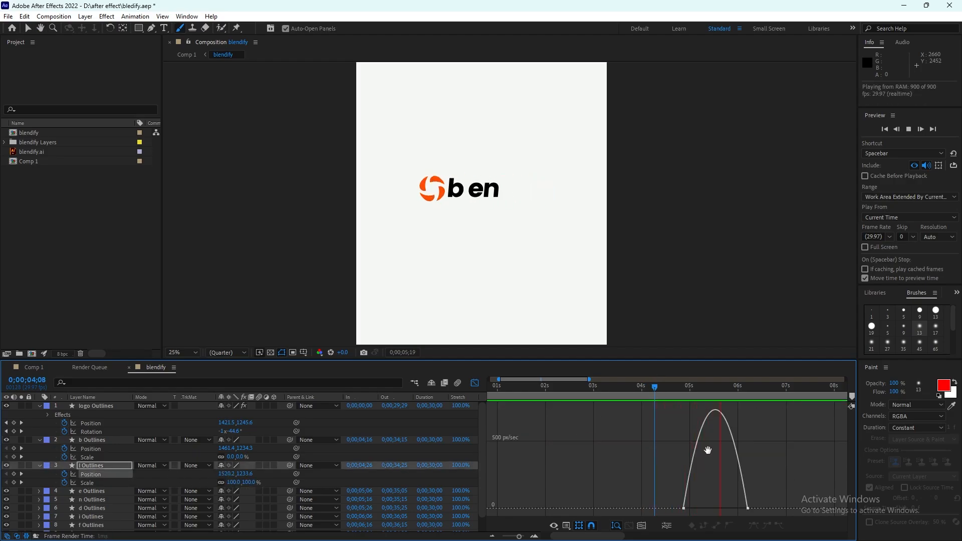
pyautogui.press('space')
pyautogui.hotkey('shift', 'F3')
pyautogui.click(686, 483)
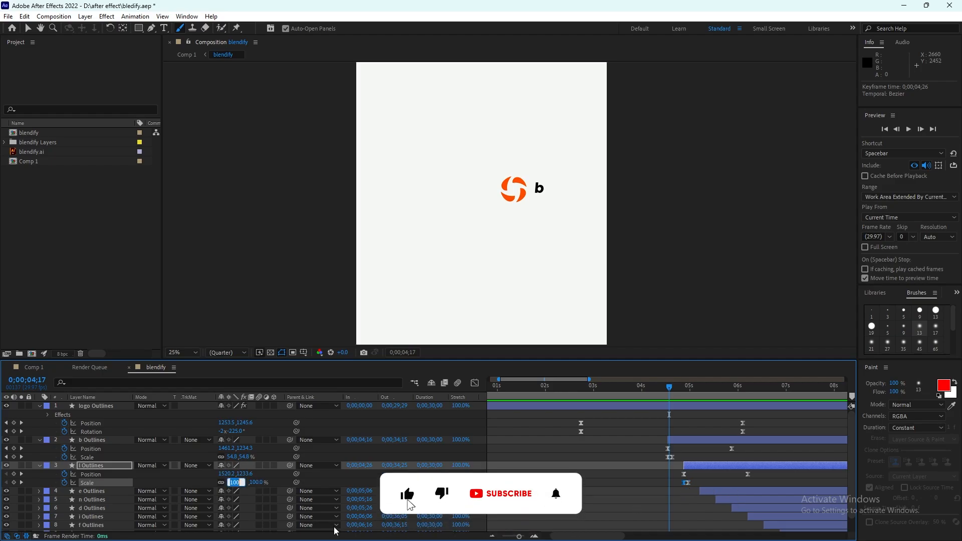
pyautogui.write('0')
pyautogui.press('Return')
pyautogui.hotkey('ctrl', 'z')
# Set the l layer's Scale to 100% at 0;00;04;29 and 0% at 0;00;04;26, and preview the reveal.
pyautogui.moveTo(669, 387); pyautogui.dragTo(690, 387)
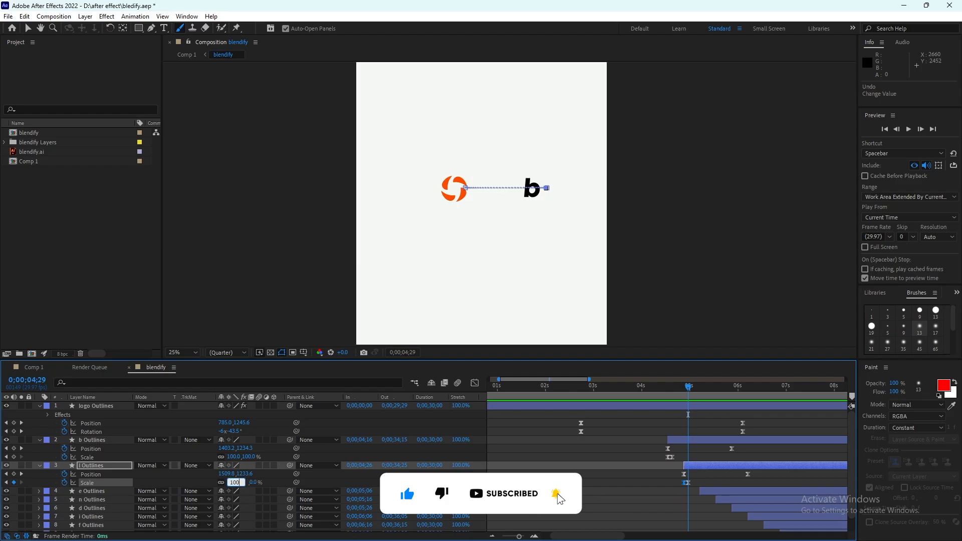
pyautogui.press('Return')
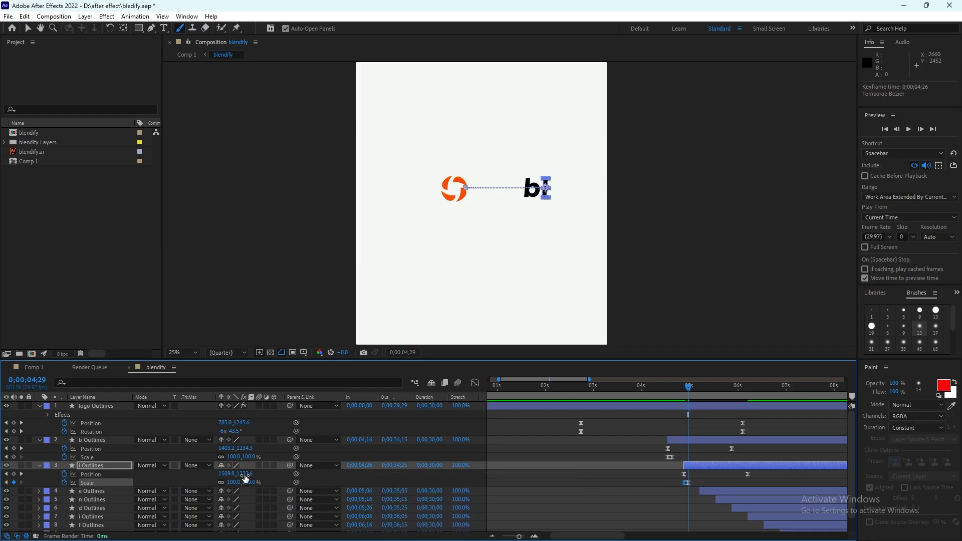
pyautogui.press('Return')
pyautogui.moveTo(692, 387)
pyautogui.mouseDown()
pyautogui.moveTo(658, 393)
pyautogui.moveTo(683, 401)
pyautogui.mouseUp()
pyautogui.press('space')
pyautogui.press('space')
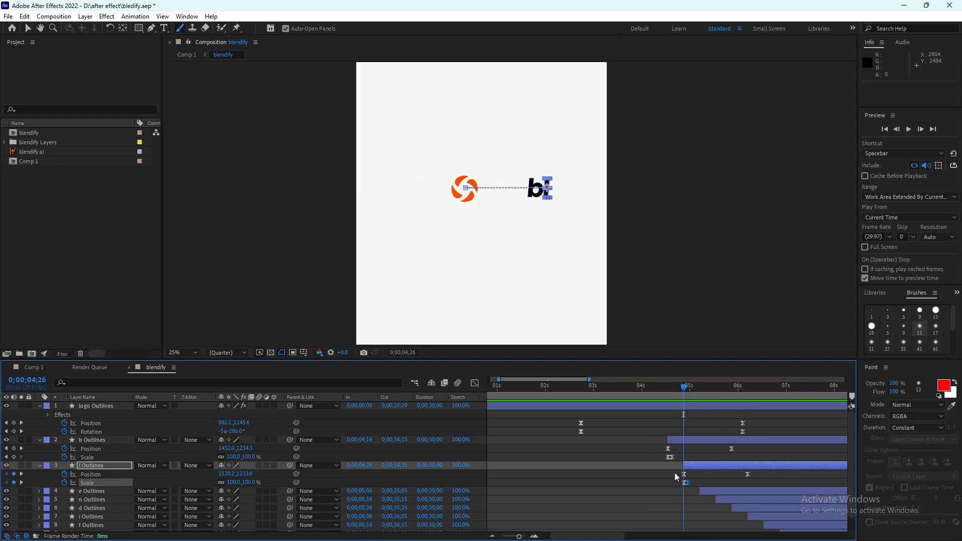
pyautogui.click(689, 390)
pyautogui.moveTo(688, 407); pyautogui.dragTo(681, 392)
pyautogui.press('space')
pyautogui.press('space')
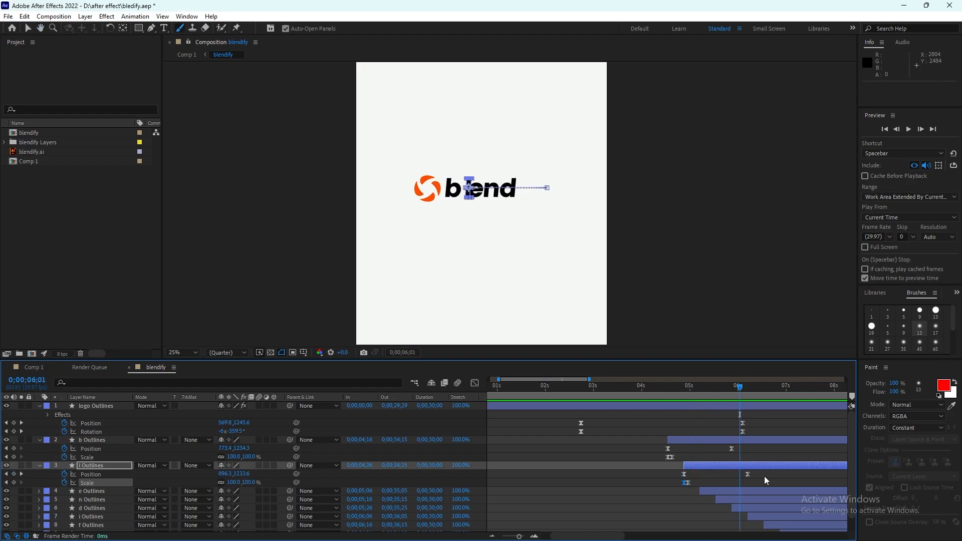
# Lengthen the influence handles of the l layer's Position keyframes in the Graph Editor to form a sharp central speed peak, and preview it.
pyautogui.moveTo(764, 473); pyautogui.dragTo(679, 486)
pyautogui.click(474, 383)
pyautogui.click(180, 484)
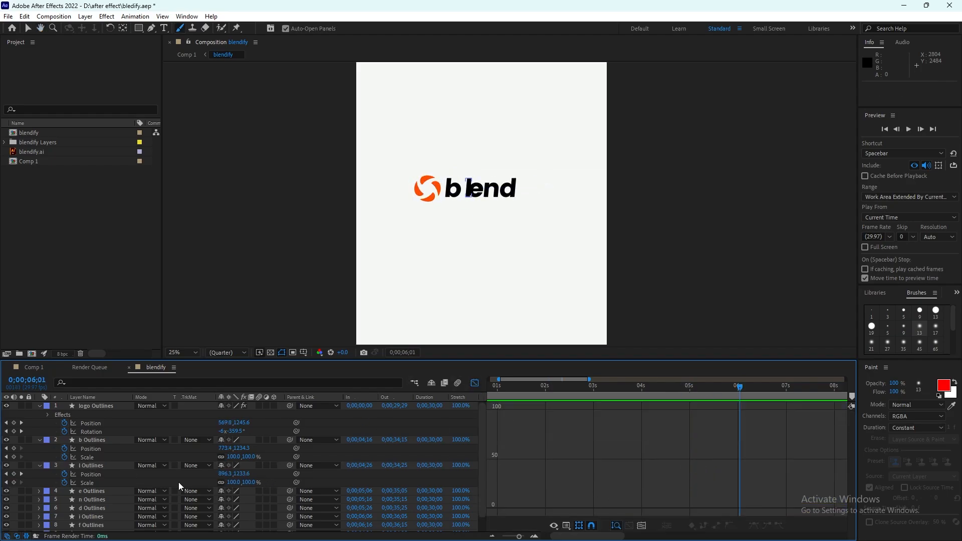
pyautogui.click(145, 474)
pyautogui.moveTo(685, 508); pyautogui.dragTo(717, 511)
pyautogui.press('space')
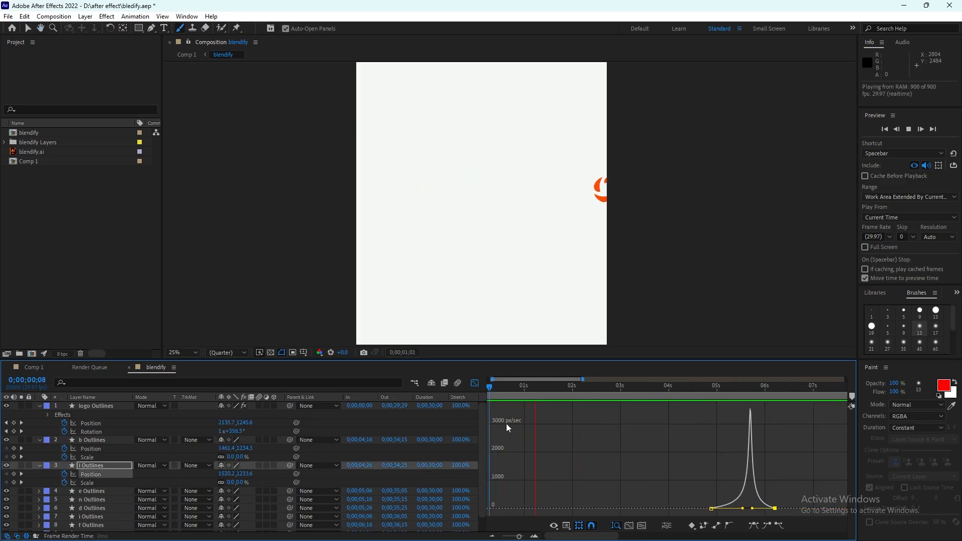
# Close the Graph Editor and preview how the b and l letters slide in relative to the icon.
pyautogui.click(795, 388)
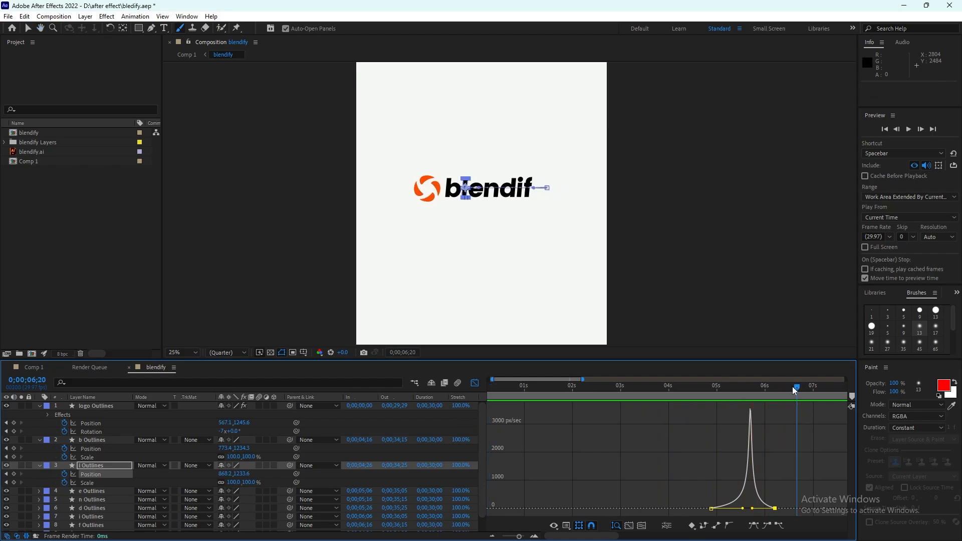
pyautogui.click(474, 383)
pyautogui.moveTo(519, 536); pyautogui.dragTo(516, 537)
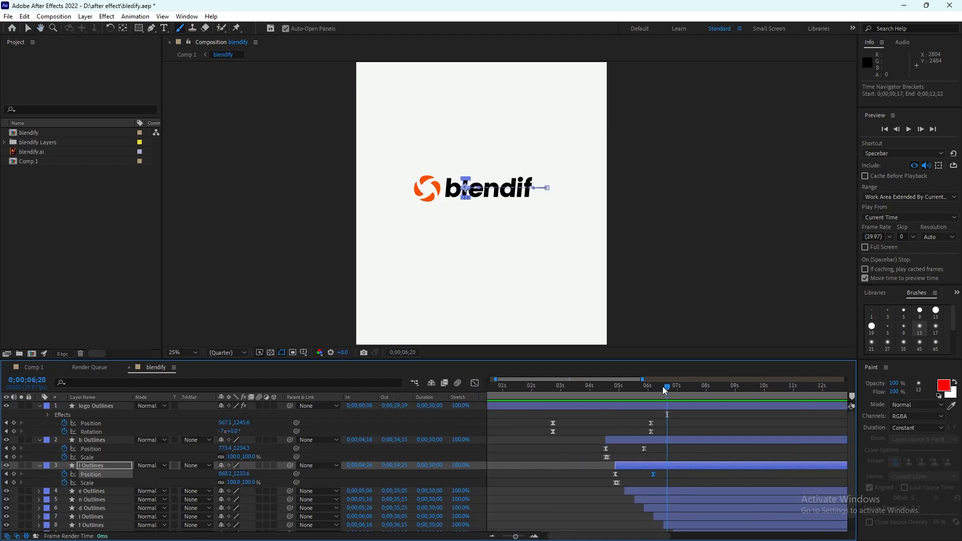
pyautogui.moveTo(664, 388); pyautogui.dragTo(617, 401)
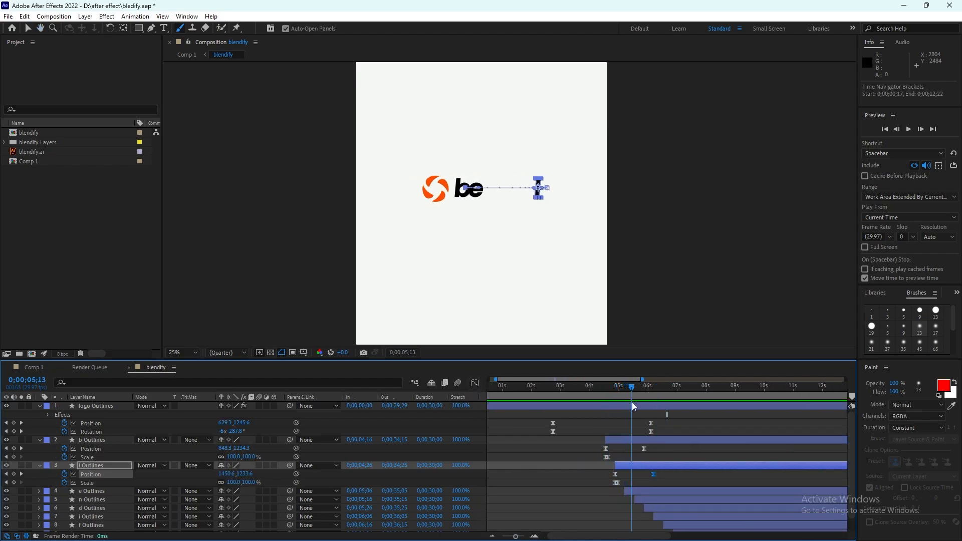
pyautogui.press('space')
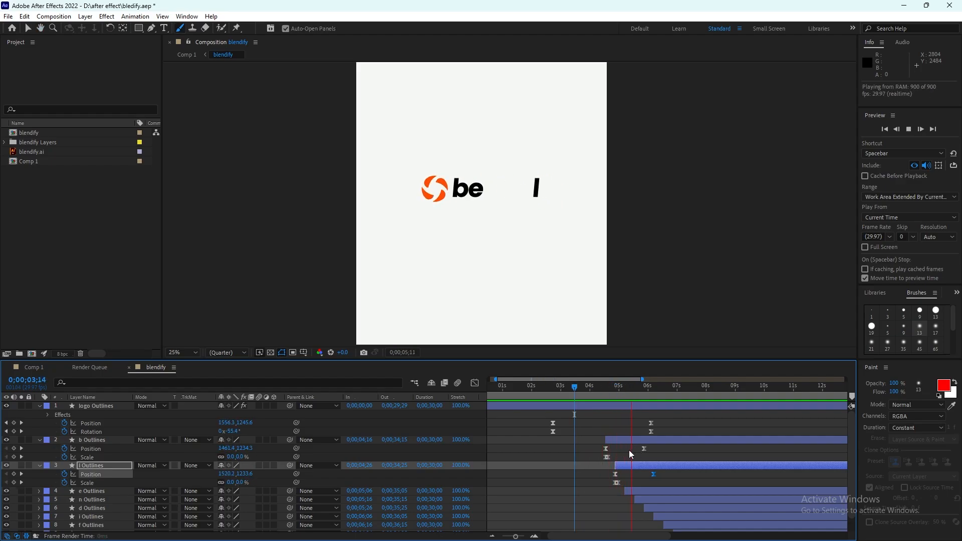
pyautogui.moveTo(651, 393); pyautogui.dragTo(608, 414)
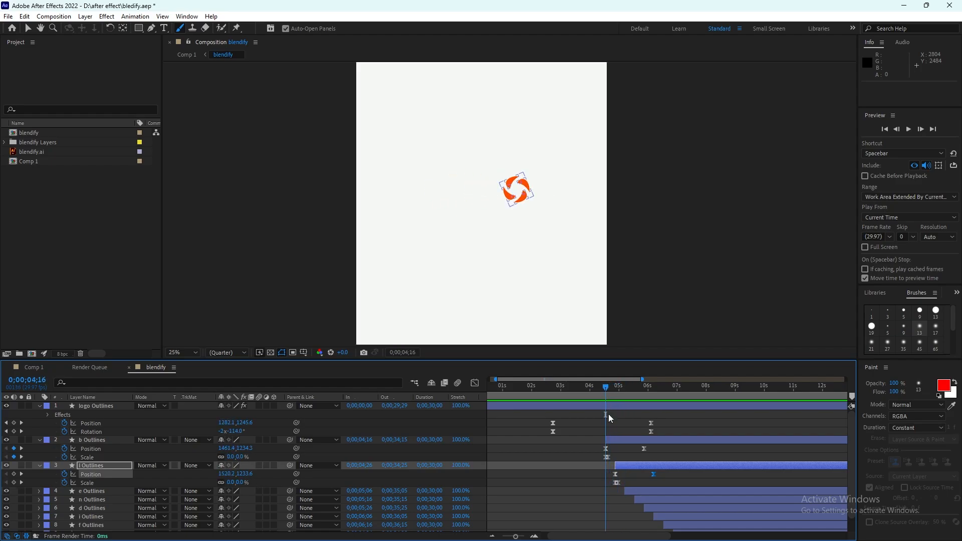
# Move the last Position keyframe of the b layer to 0;00;05;16 and that of the l layer to 0;00;05;26.
pyautogui.hotkey('shift', 'pagedown')
pyautogui.hotkey('shift', 'pagedown')
pyautogui.hotkey('shift', 'pagedown')
pyautogui.moveTo(644, 449); pyautogui.dragTo(644, 474)
pyautogui.hotkey('shift', 'pagedown')
pyautogui.moveTo(644, 385); pyautogui.dragTo(607, 389)
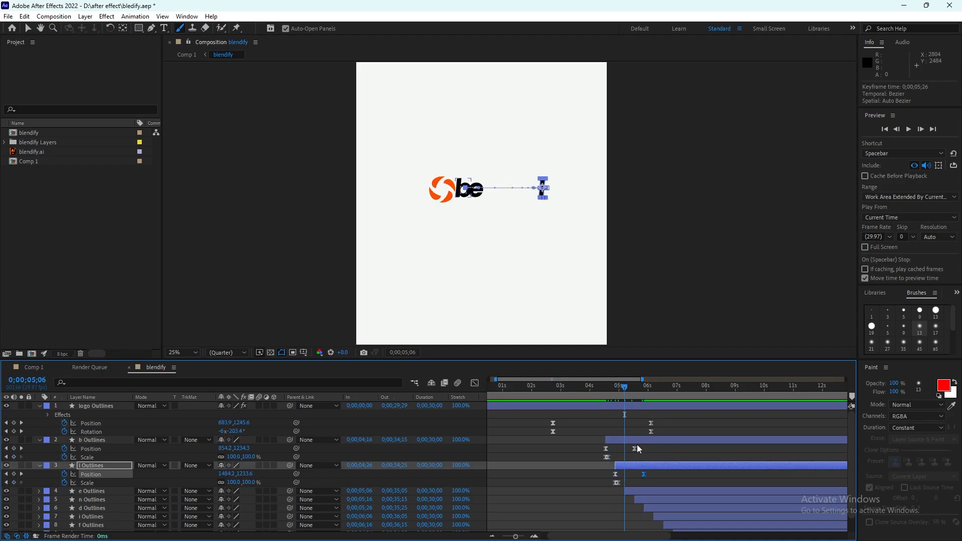
# Show the b layer's Position speed curve in the Graph Editor and go to 0;00;04;26.
pyautogui.hotkey('shift', 'F3')
pyautogui.click(115, 448)
pyautogui.click(621, 388)
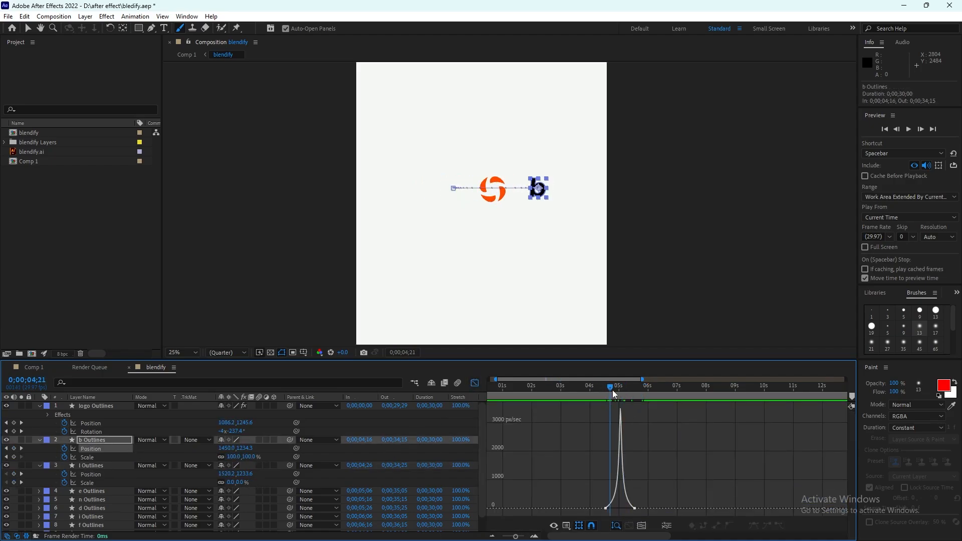
pyautogui.moveTo(612, 391); pyautogui.dragTo(615, 391)
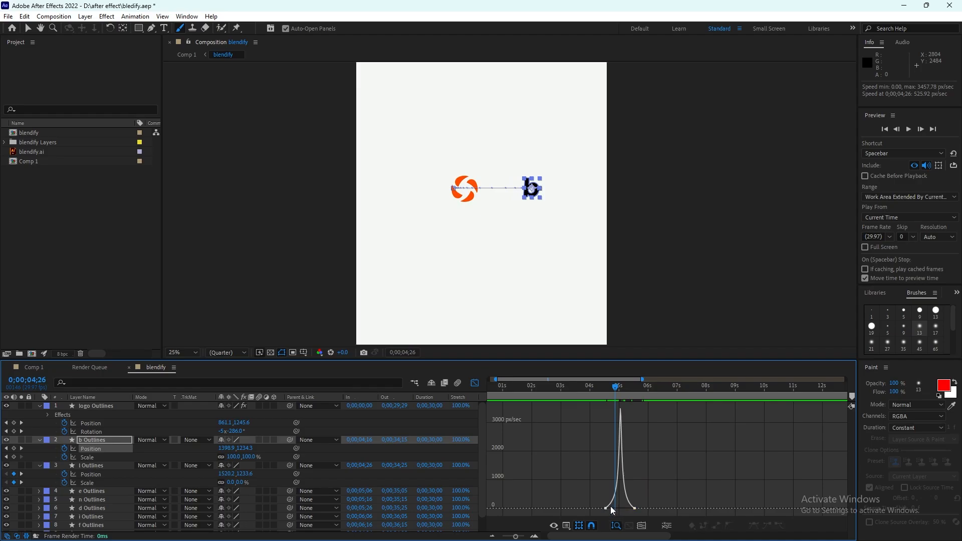
# Try reducing the influence of the b layer's Position speed handle to about 59.74% and preview the motion.
pyautogui.click(610, 506)
pyautogui.moveTo(621, 507); pyautogui.dragTo(612, 505)
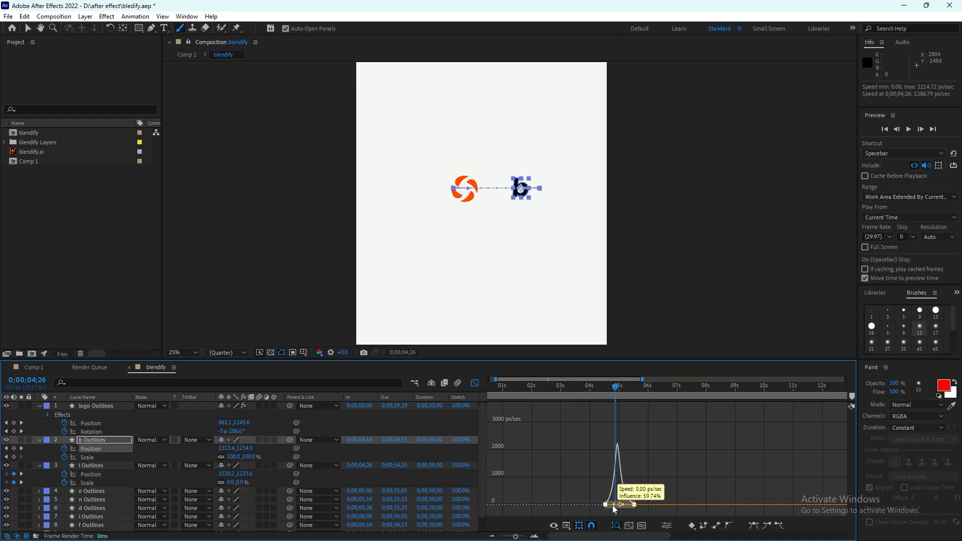
pyautogui.click(595, 389)
pyautogui.press('space')
pyautogui.click(660, 389)
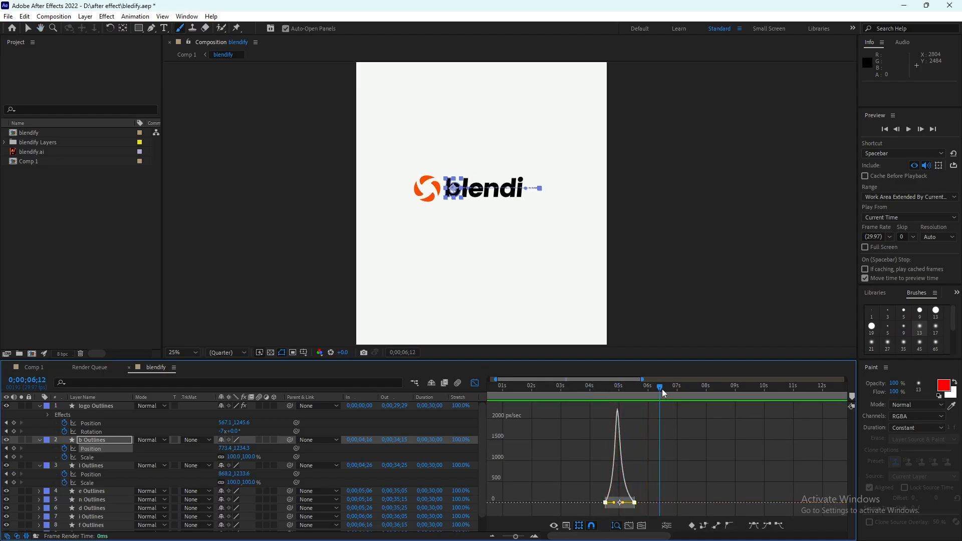
# Lengthen the same b layer Position speed handle to sharpen the speed peak, and preview the animation with the Graph Editor closed.
pyautogui.moveTo(662, 389); pyautogui.dragTo(612, 390)
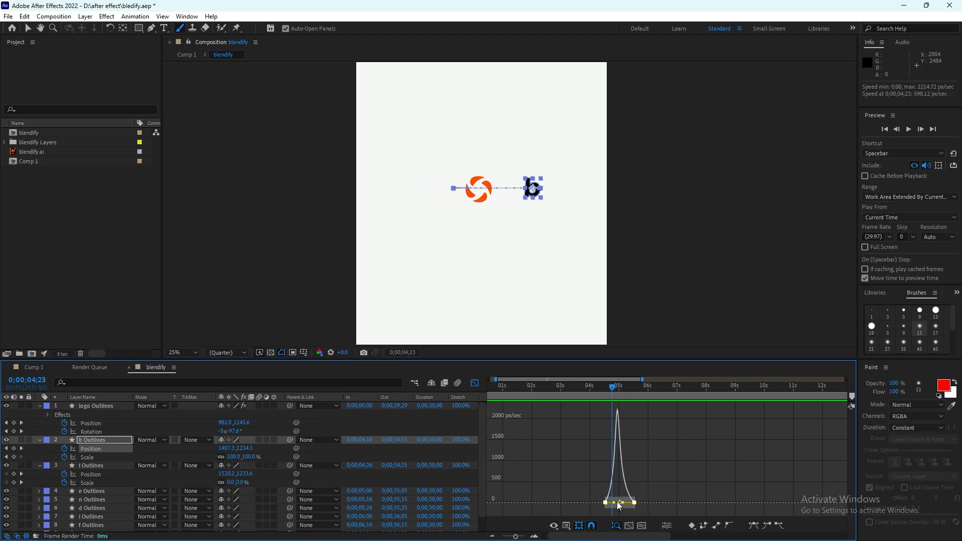
pyautogui.moveTo(614, 503); pyautogui.dragTo(617, 502)
pyautogui.press('space')
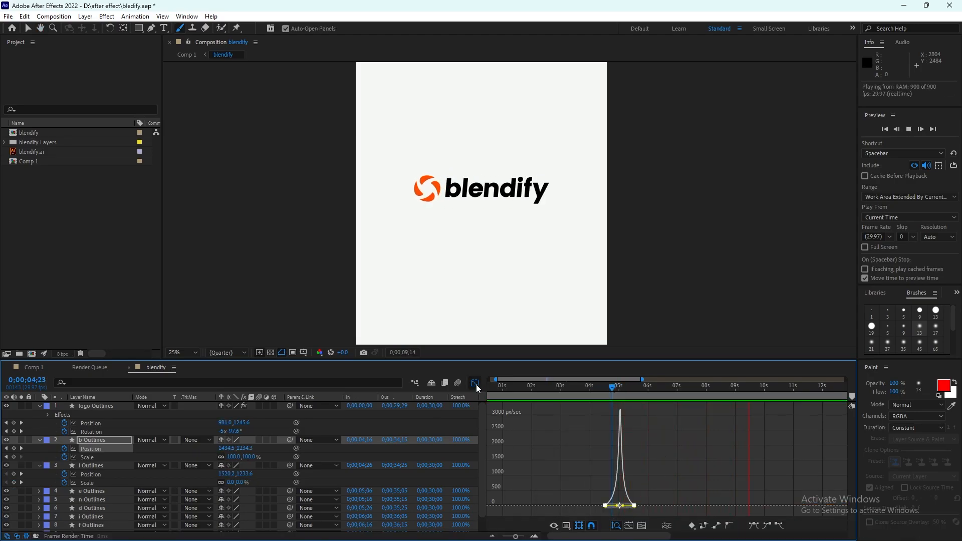
pyautogui.click(475, 384)
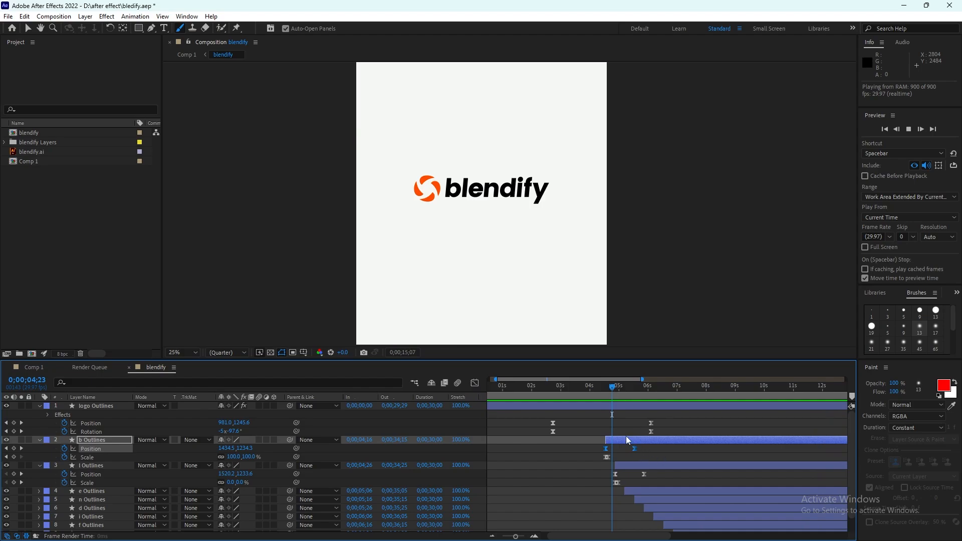
pyautogui.press('space')
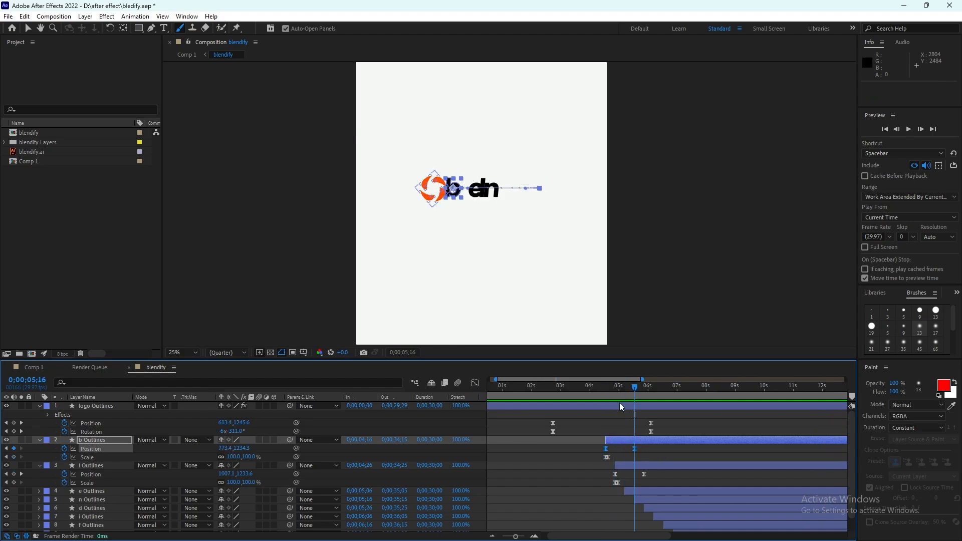
# Move the b layer's last Position keyframe to 0;00;05;21 and preview the motion.
pyautogui.press('pagedown')
pyautogui.press('pagedown')
pyautogui.press('pagedown')
pyautogui.press('pagedown')
pyautogui.press('pagedown')
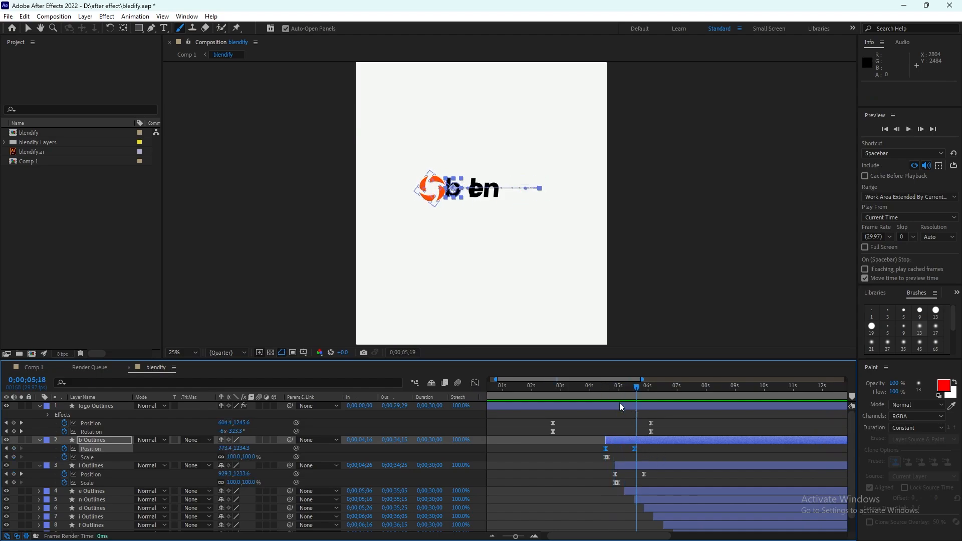
pyautogui.click(636, 451)
pyautogui.doubleClick(635, 449)
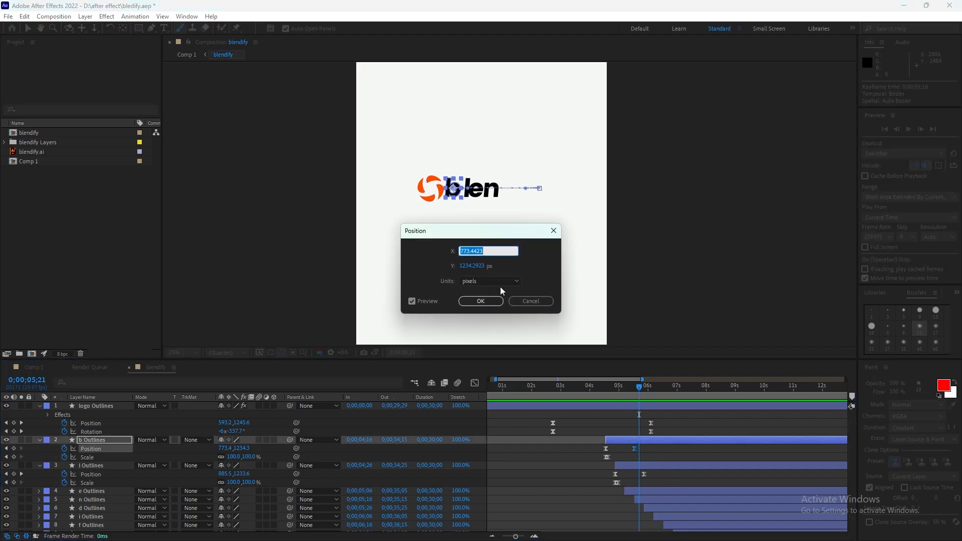
pyautogui.click(529, 301)
pyautogui.press('space')
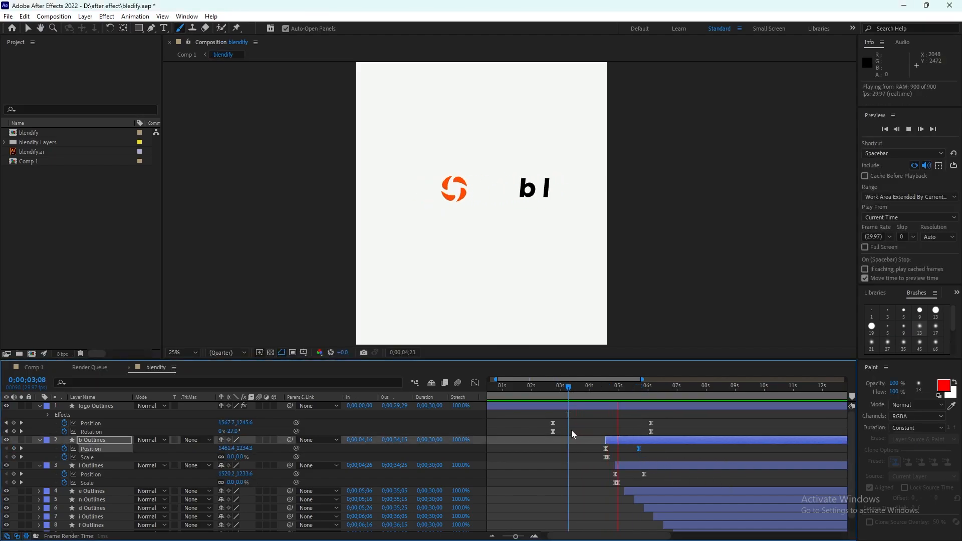
pyautogui.press('space')
# Move the l layer's last Position keyframe to 0;00;06;01 and preview the letter reveal.
pyautogui.click(641, 393)
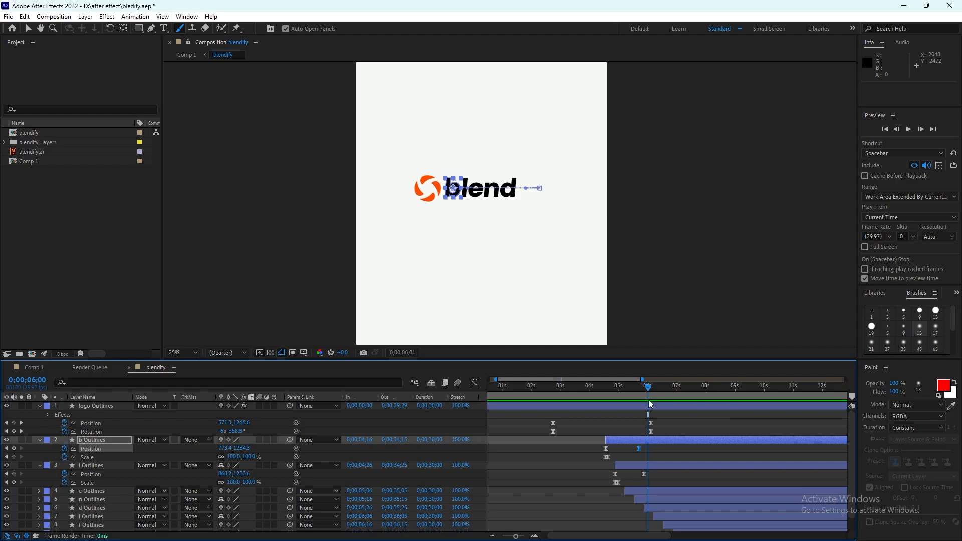
pyautogui.moveTo(644, 474); pyautogui.dragTo(649, 476)
pyautogui.moveTo(603, 386); pyautogui.dragTo(596, 388)
pyautogui.press('space')
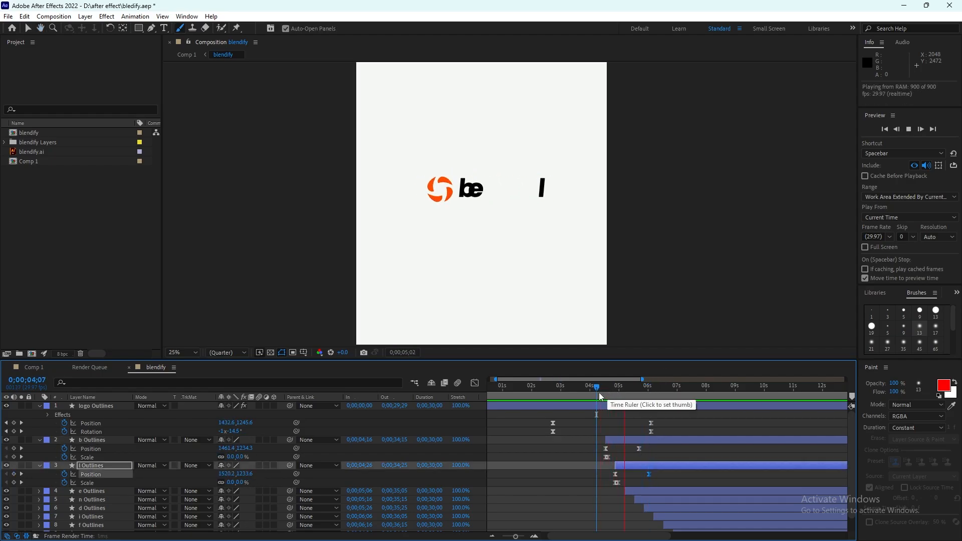
pyautogui.press('space')
# Add Position and Scale keyframes at the e layer's start, 0;00;05;06, and place its final Position keyframe at 0;00;06;11.
pyautogui.click(618, 490)
pyautogui.click(627, 490)
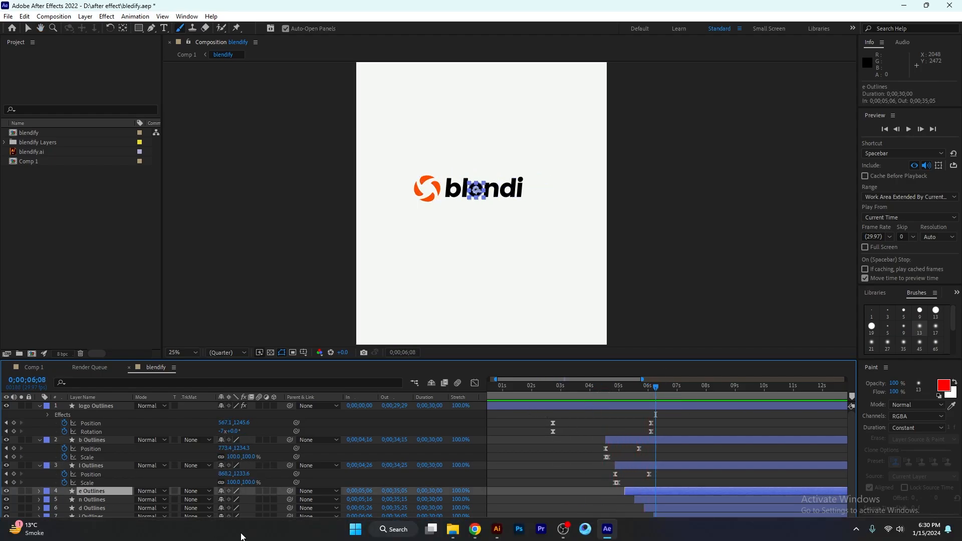
pyautogui.hotkey('alt', 'shift', 's')
pyautogui.hotkey('alt', 'shift', 'p')
pyautogui.scroll(-2, 245, 503)
pyautogui.press('i')
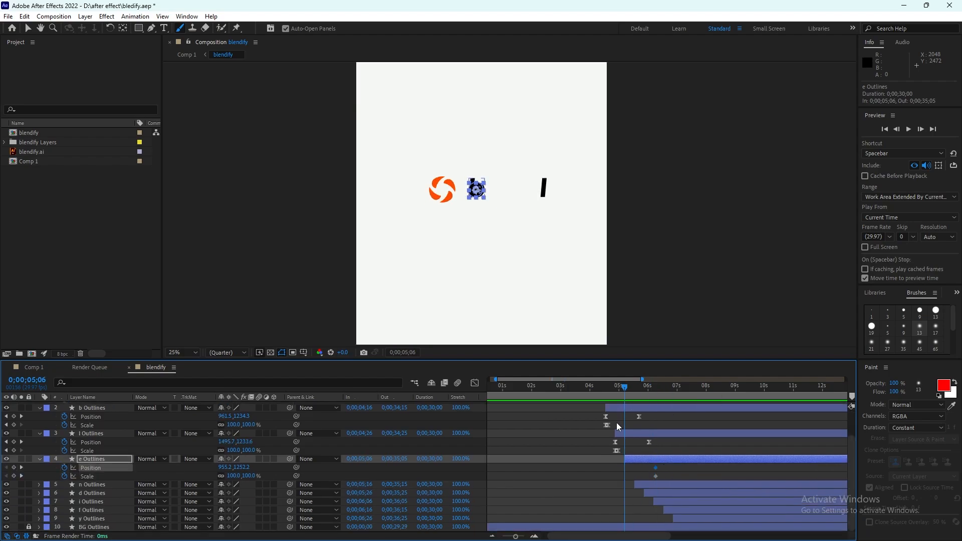
pyautogui.keyDown('shift'); pyautogui.click(655, 475); pyautogui.keyUp('shift')
pyautogui.press('space')
pyautogui.moveTo(625, 468); pyautogui.dragTo(658, 468)
# Shift the e layer's starting Position horizontally to 1611.2, 1252.2 and set its starting Scale to 0% with full size a few frames on.
pyautogui.moveTo(479, 199); pyautogui.dragTo(545, 199)
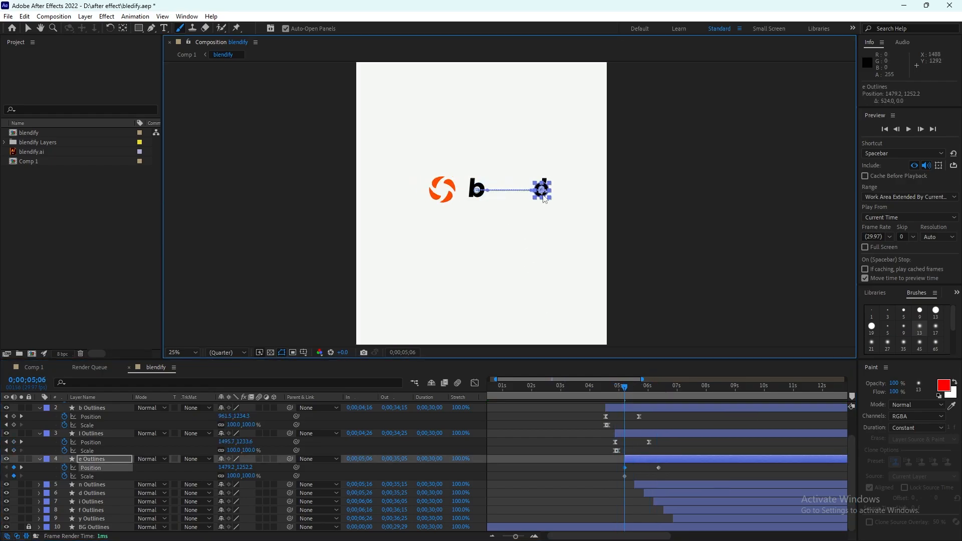
pyautogui.click(625, 476)
pyautogui.hotkey('ctrl', 'c')
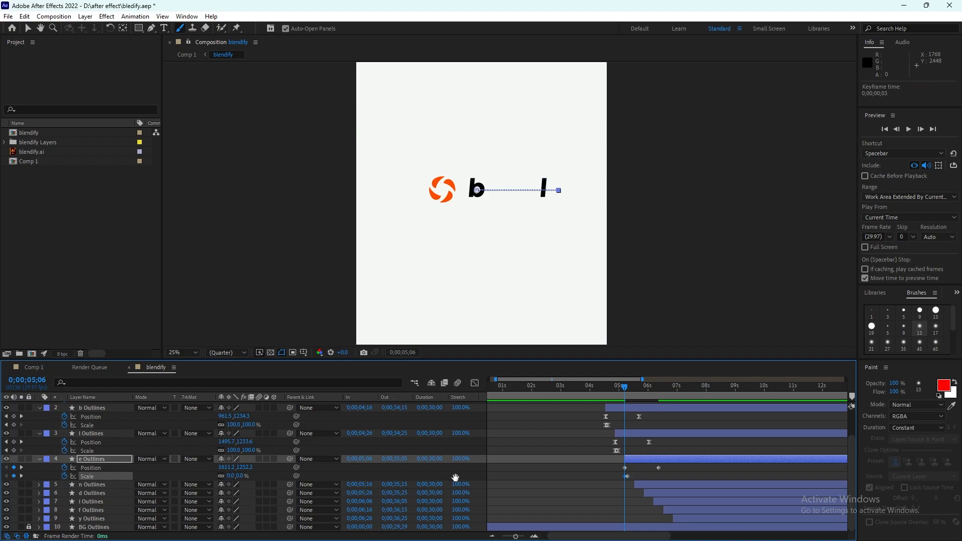
# Apply Easy Ease to all of the e layer's Position and Scale keyframes.
pyautogui.press('space')
pyautogui.press('space')
pyautogui.moveTo(586, 478); pyautogui.dragTo(664, 463)
pyautogui.rightClick(657, 468)
pyautogui.moveTo(701, 463)
pyautogui.click(806, 396)
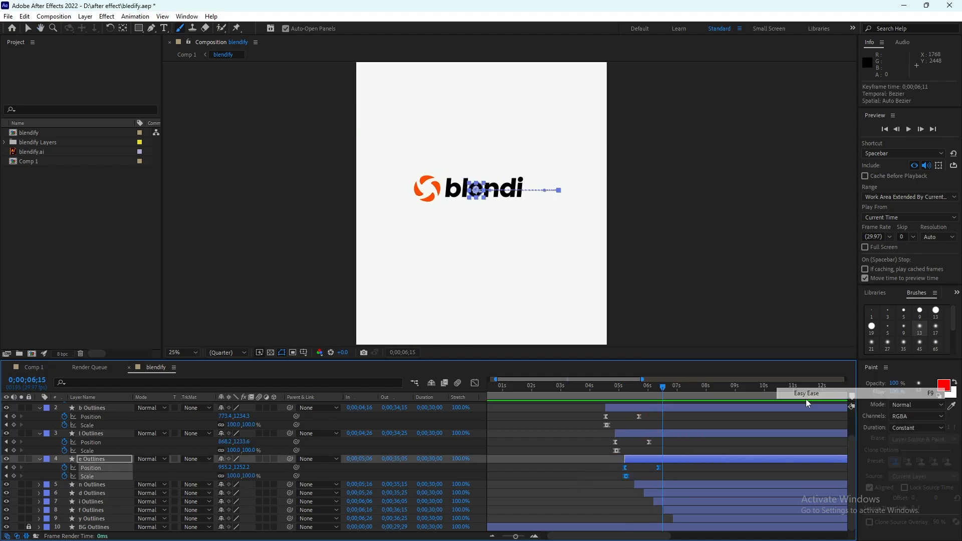
# Lengthen the e layer's Position speed handles into a sharp central peak in the Graph Editor, and preview with the editor closed.
pyautogui.click(478, 384)
pyautogui.click(162, 467)
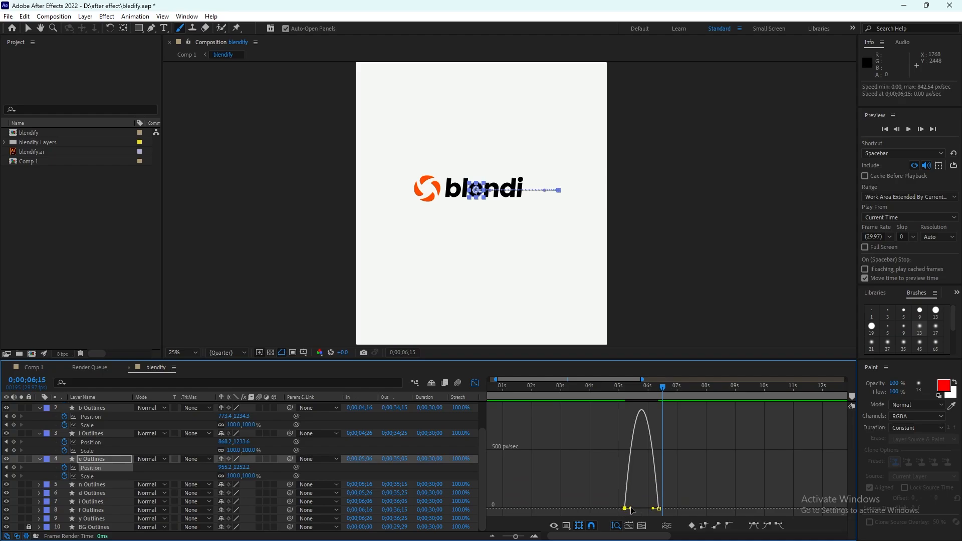
pyautogui.press('space')
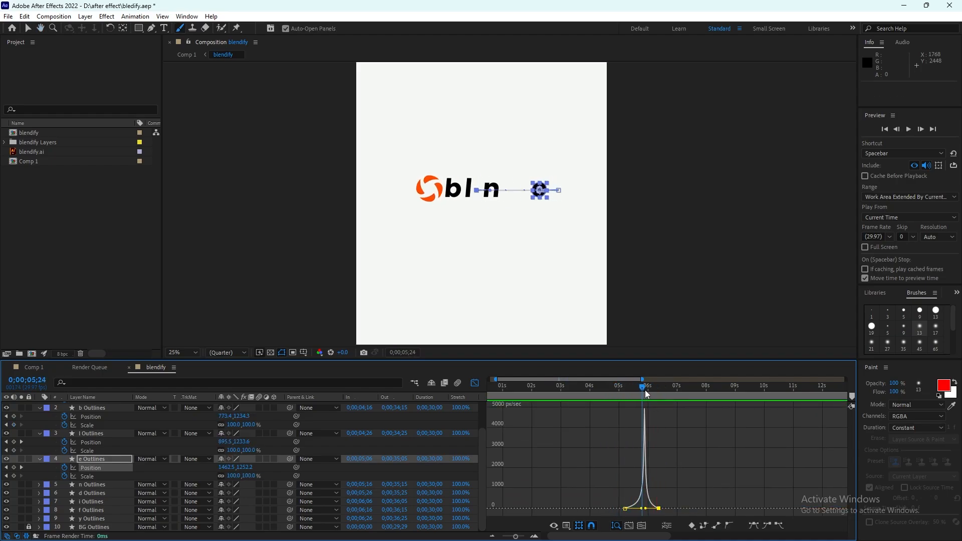
pyautogui.press('space')
pyautogui.hotkey('shift', 'F3')
pyautogui.press('space')
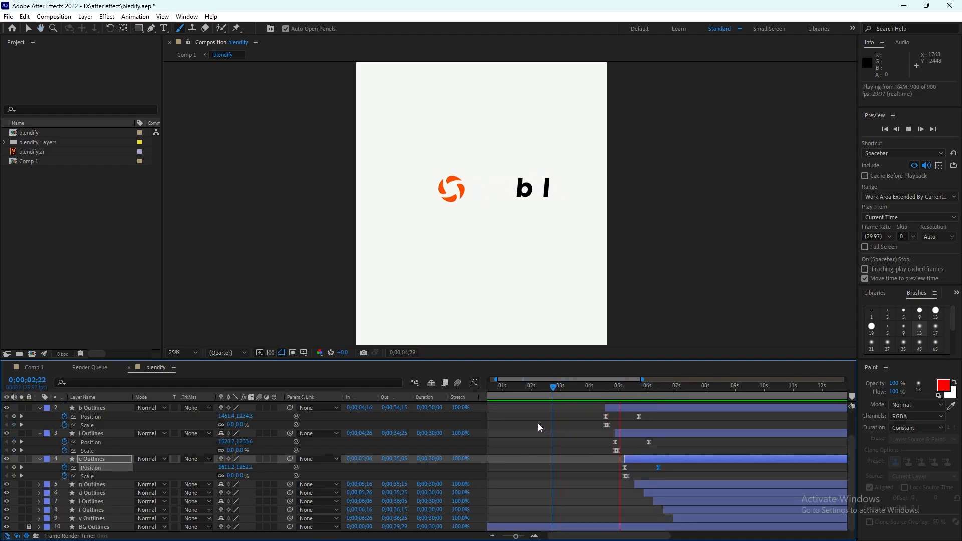
pyautogui.press('space')
# Expand the n layer's properties and undo the last ease adjustment on the e layer.
pyautogui.moveTo(642, 392)
pyautogui.mouseDown()
pyautogui.moveTo(612, 392)
pyautogui.moveTo(643, 393)
pyautogui.moveTo(627, 392)
pyautogui.mouseUp()
pyautogui.click(654, 484)
pyautogui.click(39, 484)
pyautogui.scroll(-1, 40, 486)
pyautogui.press('i')
pyautogui.press('o')
pyautogui.hotkey('ctrl', 'z')
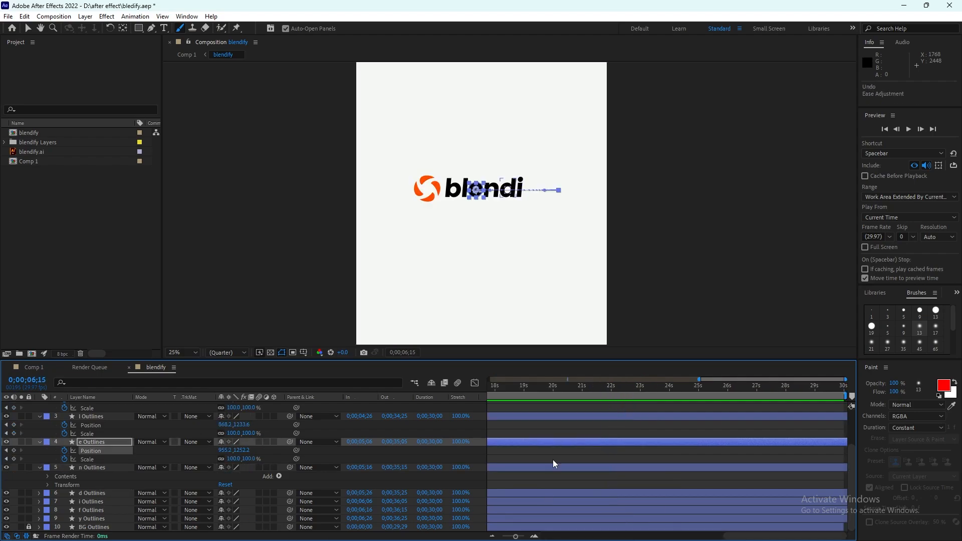
# Add Position and Scale keyframes to the n layer at its start, 0;00;05;16, growing Scale from 0% to 100% by 0;00;05;19.
pyautogui.click(116, 468)
pyautogui.click(547, 443)
pyautogui.press('-')
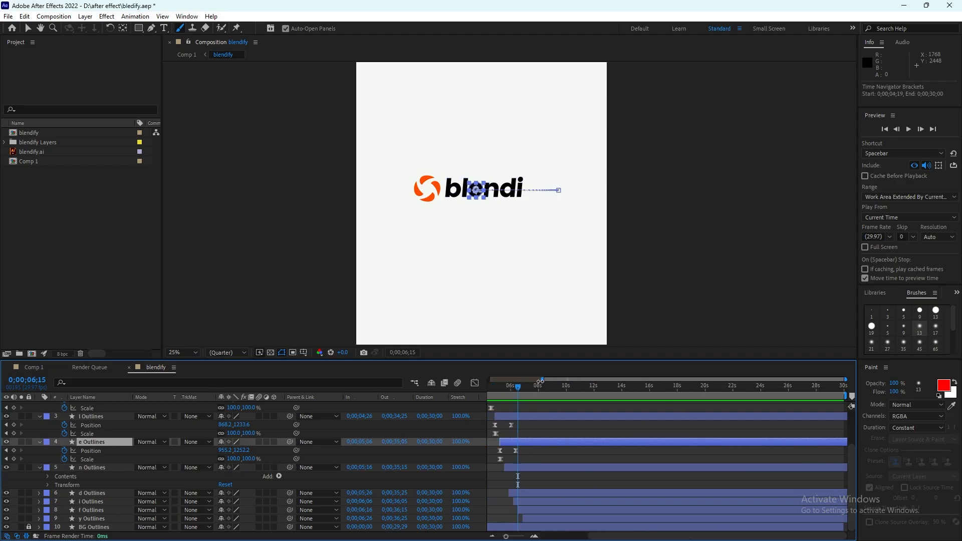
pyautogui.press('=')
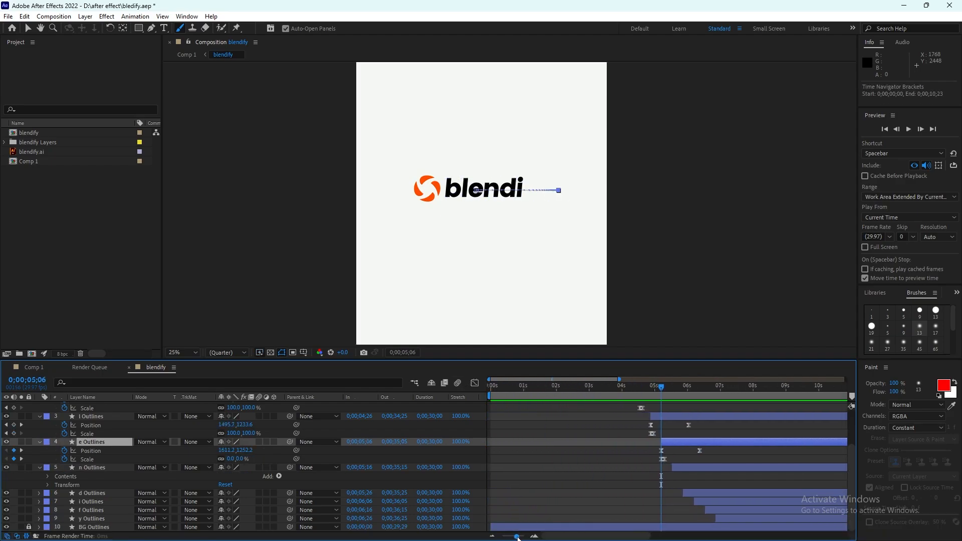
pyautogui.moveTo(651, 386); pyautogui.dragTo(682, 388)
pyautogui.click(709, 471)
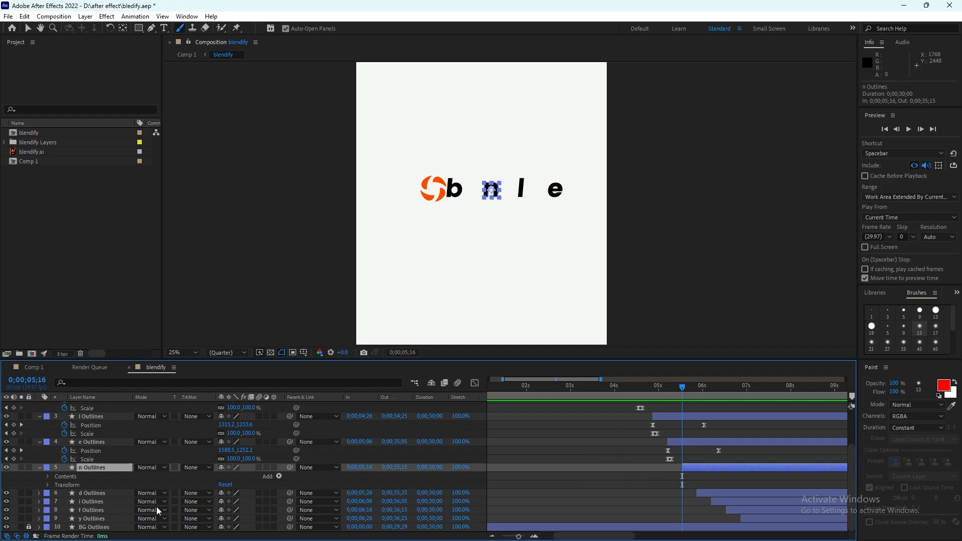
pyautogui.press('p')
pyautogui.hotkey('shift', 's')
pyautogui.click(64, 484)
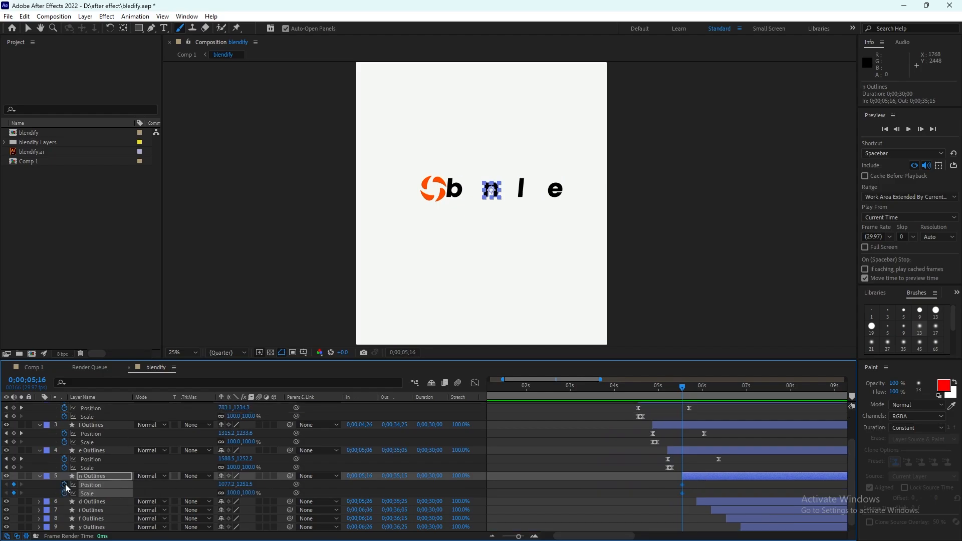
pyautogui.click(65, 493)
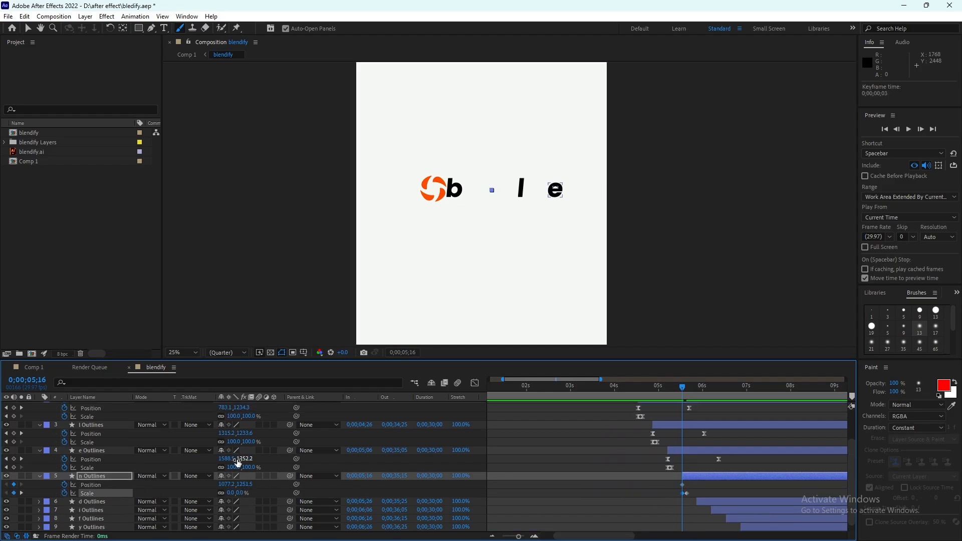
# Place the n layer's final Position keyframe at 0;00;06;21 and shift its starting Position to 1705.2, 1251.5.
pyautogui.click(94, 485)
pyautogui.hotkey('shift', 'pagedown')
pyautogui.hotkey('shift', 'pagedown')
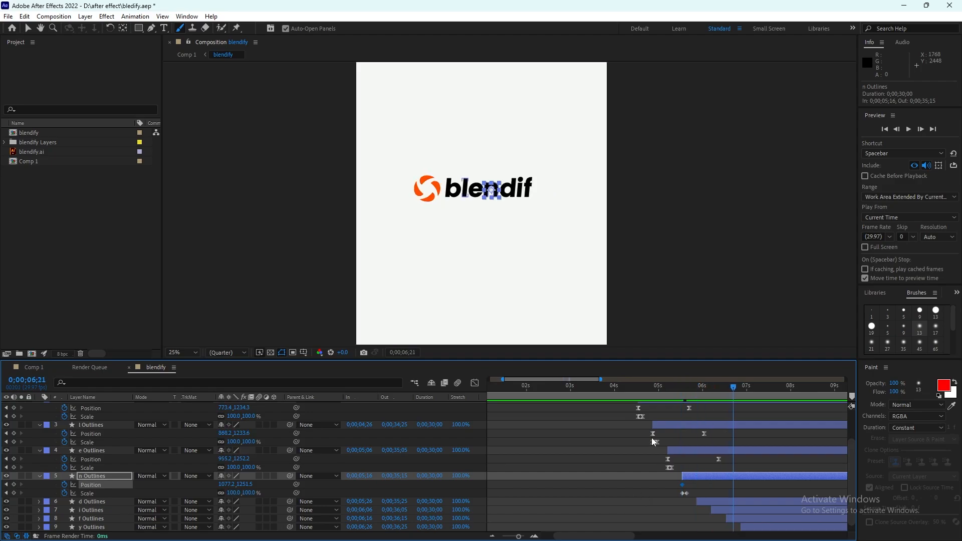
pyautogui.moveTo(682, 486); pyautogui.dragTo(732, 488)
pyautogui.moveTo(690, 393); pyautogui.dragTo(681, 395)
pyautogui.moveTo(491, 191); pyautogui.dragTo(566, 191)
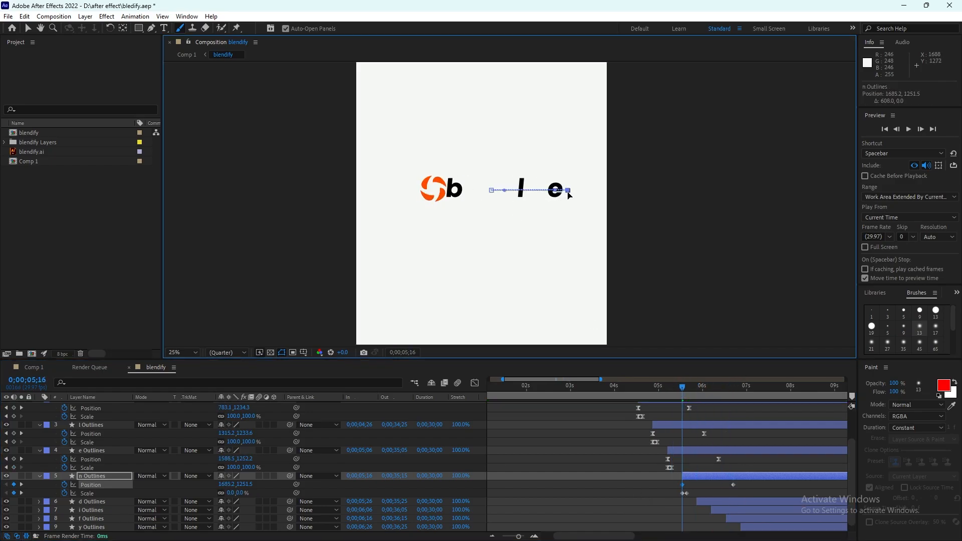
pyautogui.moveTo(656, 387); pyautogui.dragTo(682, 387)
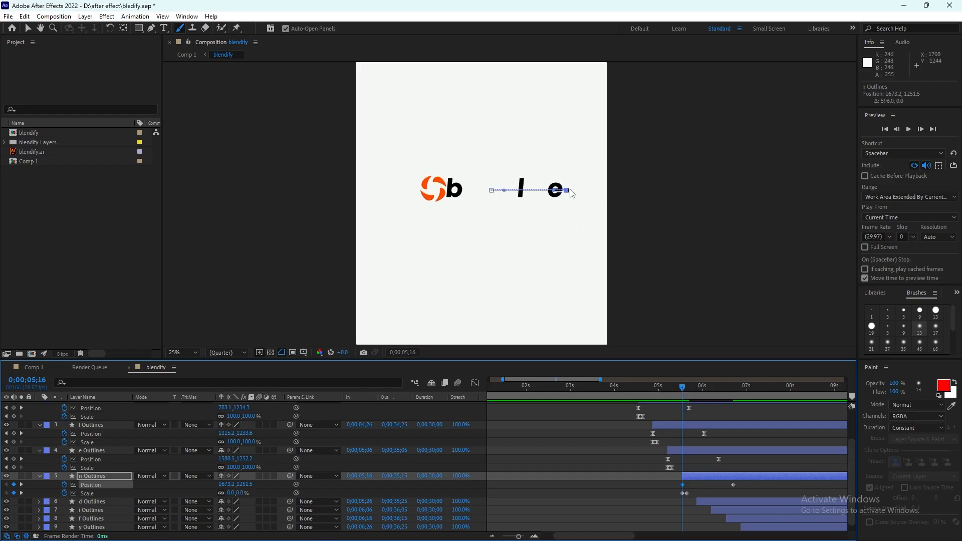
pyautogui.moveTo(566, 191); pyautogui.dragTo(570, 190)
pyautogui.moveTo(682, 390)
pyautogui.mouseDown()
pyautogui.moveTo(695, 391)
pyautogui.moveTo(681, 391)
pyautogui.mouseUp()
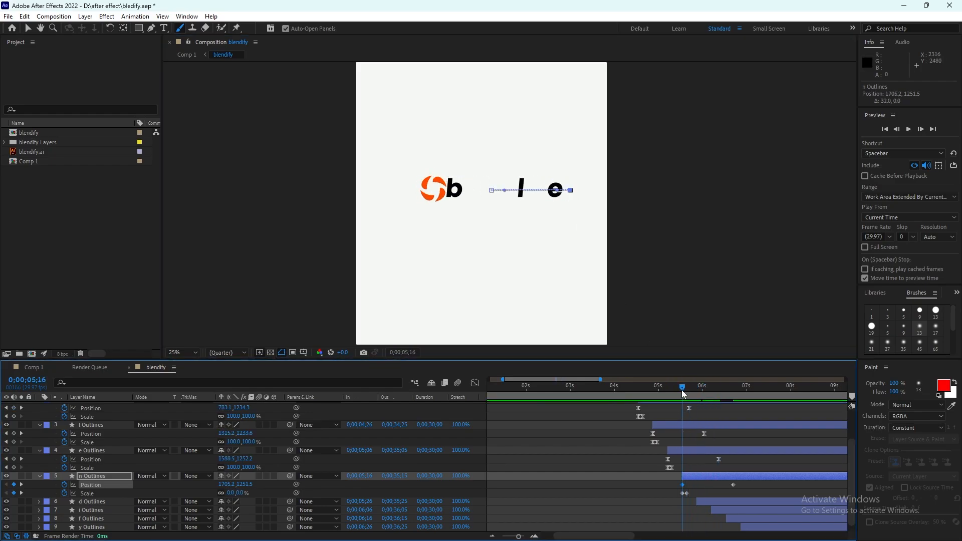
# Apply Easy Ease to the n layer's Position and Scale keyframes.
pyautogui.moveTo(746, 481); pyautogui.dragTo(680, 494)
pyautogui.rightClick(686, 493)
pyautogui.moveTo(710, 486)
pyautogui.click(571, 419)
# Lengthen the n layer's Position speed handles toward the middle of the curve in the Graph Editor and preview the motion.
pyautogui.click(474, 383)
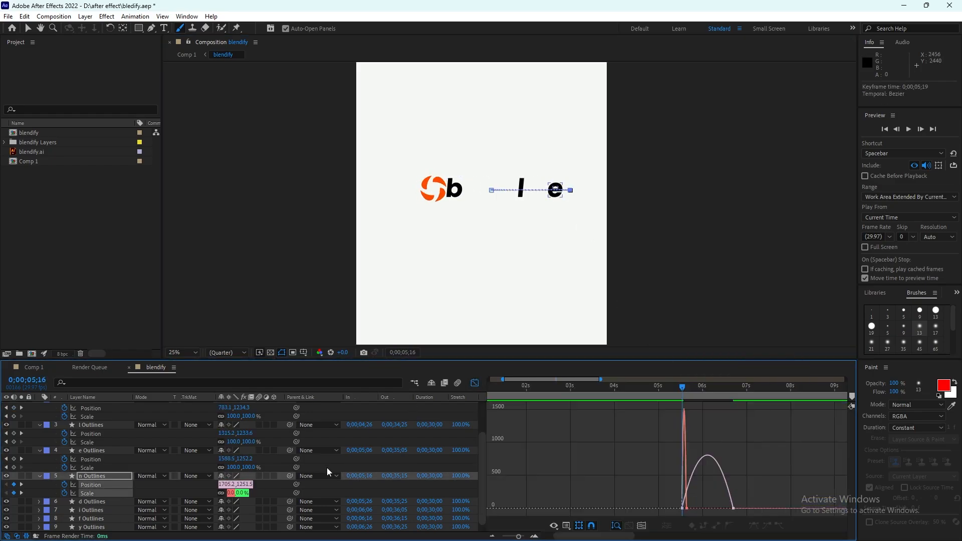
pyautogui.click(127, 493)
pyautogui.click(122, 484)
pyautogui.click(682, 508)
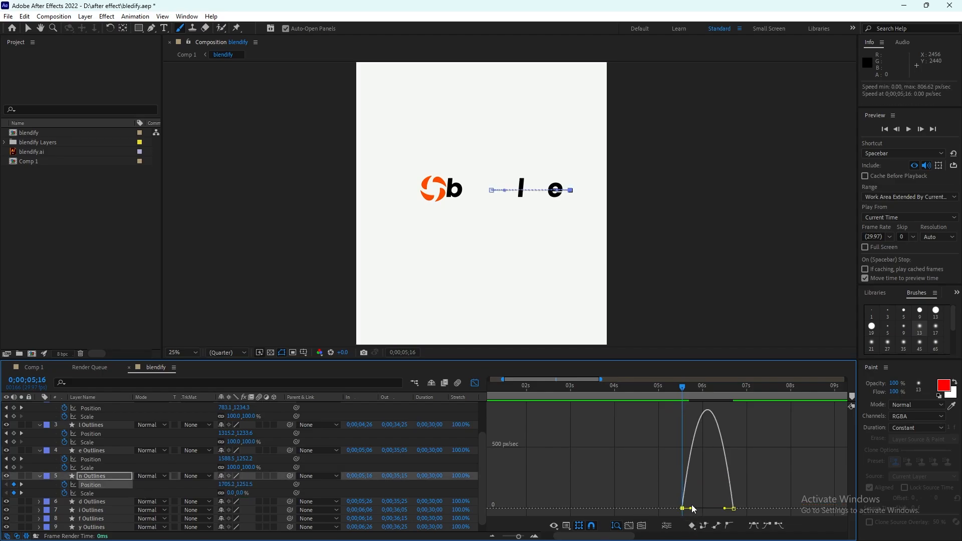
pyautogui.moveTo(690, 508); pyautogui.dragTo(711, 509)
pyautogui.press('space')
# Close the Graph Editor, return the playhead to the d layer's start at 0;00;05;26, and save the project.
pyautogui.click(742, 387)
pyautogui.hotkey('ctrl', 'a')
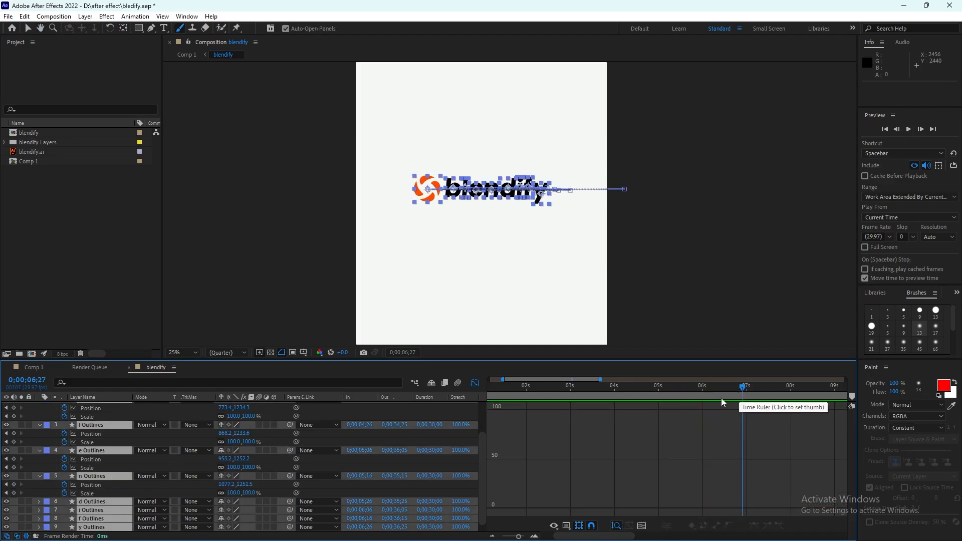
pyautogui.click(474, 383)
pyautogui.click(143, 461)
pyautogui.moveTo(742, 387); pyautogui.dragTo(698, 387)
pyautogui.hotkey('ctrl', 's')
# Add Position and Scale keyframes to the d layer at 0;00;05;26, growing Scale from 0% to 100% over three frames.
pyautogui.scroll(-1, 729, 472)
pyautogui.click(714, 492)
pyautogui.press('p')
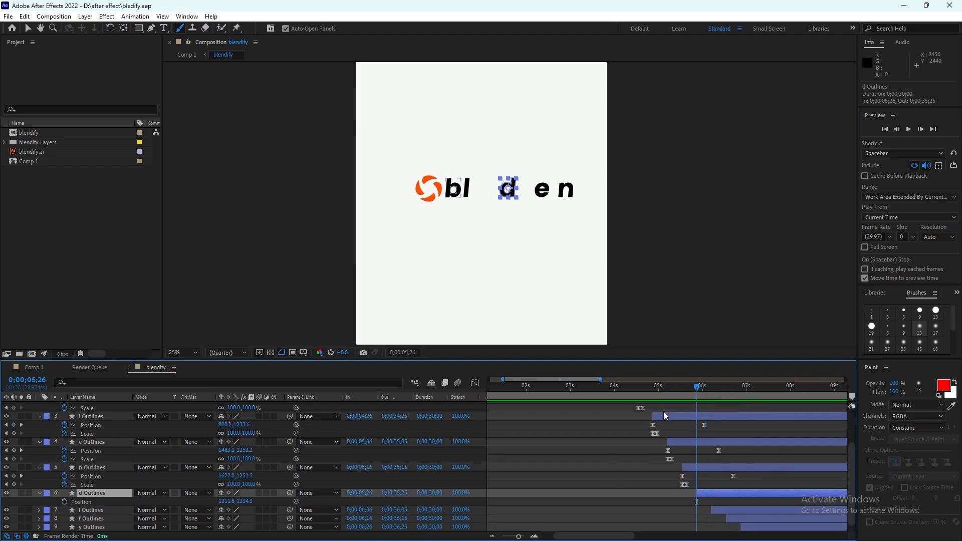
pyautogui.hotkey('shift', 's')
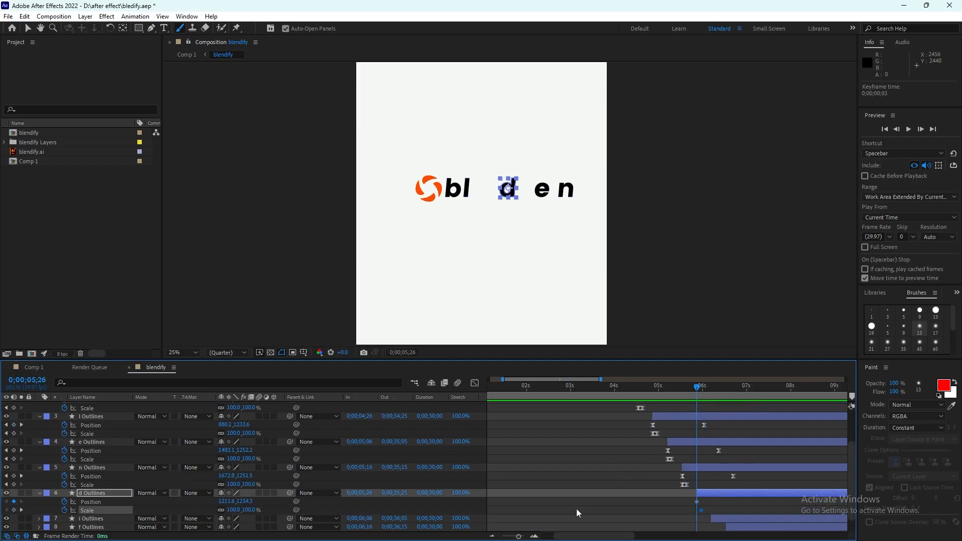
pyautogui.press('space')
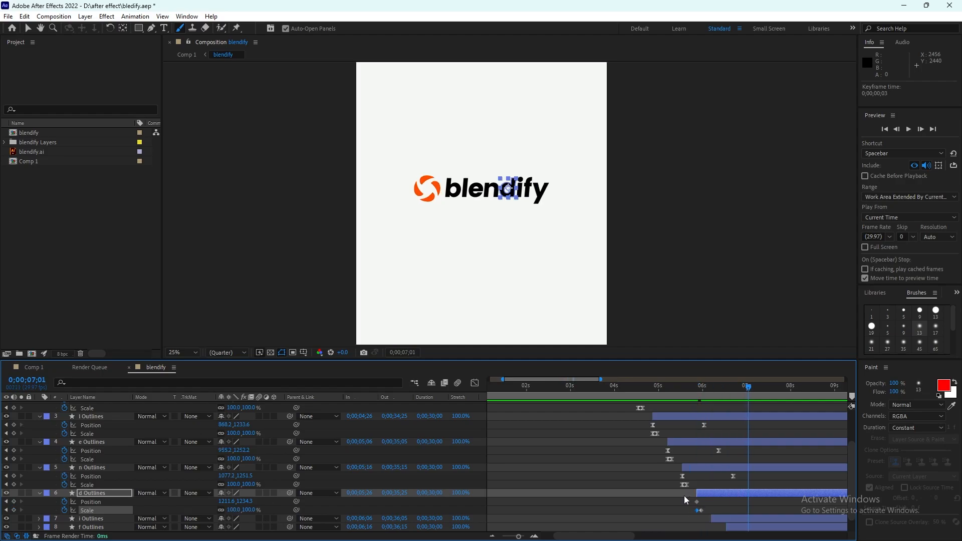
# Place the d layer's final Position keyframe at 0;00;07;01 and shift its starting Position to 1695.6, 1234.3.
pyautogui.moveTo(696, 501); pyautogui.dragTo(748, 502)
pyautogui.click(697, 387)
pyautogui.moveTo(508, 188); pyautogui.dragTo(569, 187)
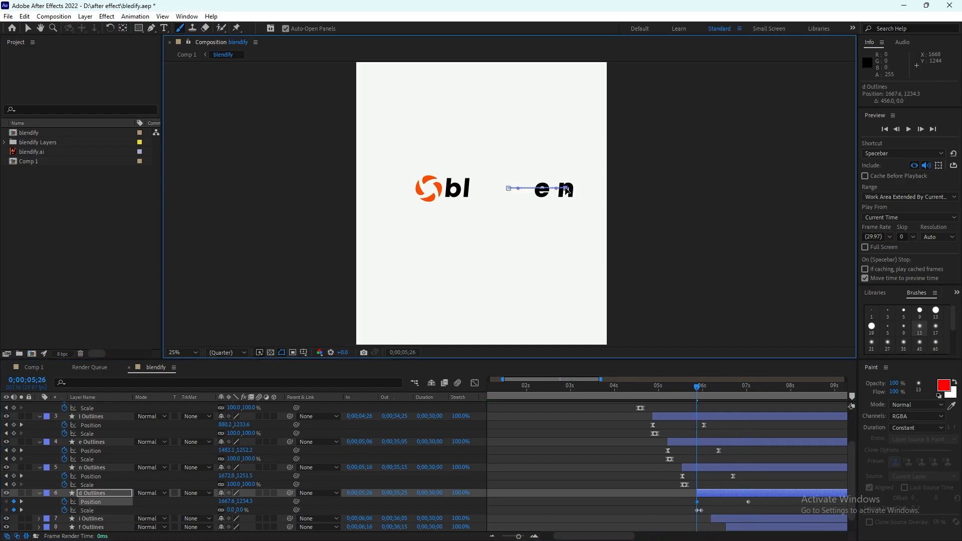
pyautogui.moveTo(664, 387)
pyautogui.mouseDown()
pyautogui.moveTo(651, 388)
pyautogui.moveTo(731, 387)
pyautogui.moveTo(672, 388)
pyautogui.mouseUp()
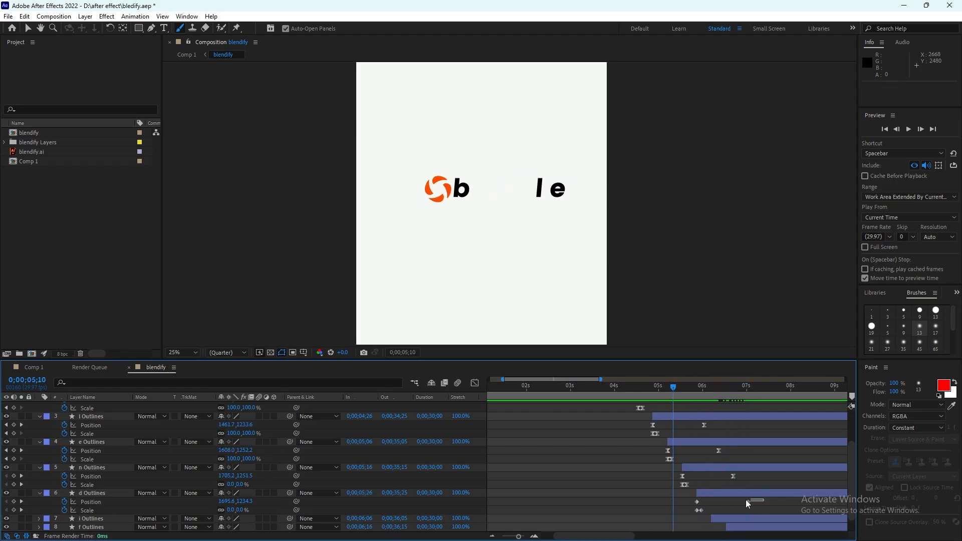
# Apply Easy Ease to the d layer's Position and Scale keyframes and lengthen its Position speed handles into a sharp central peak.
pyautogui.rightClick(699, 510)
pyautogui.click(629, 451)
pyautogui.click(474, 382)
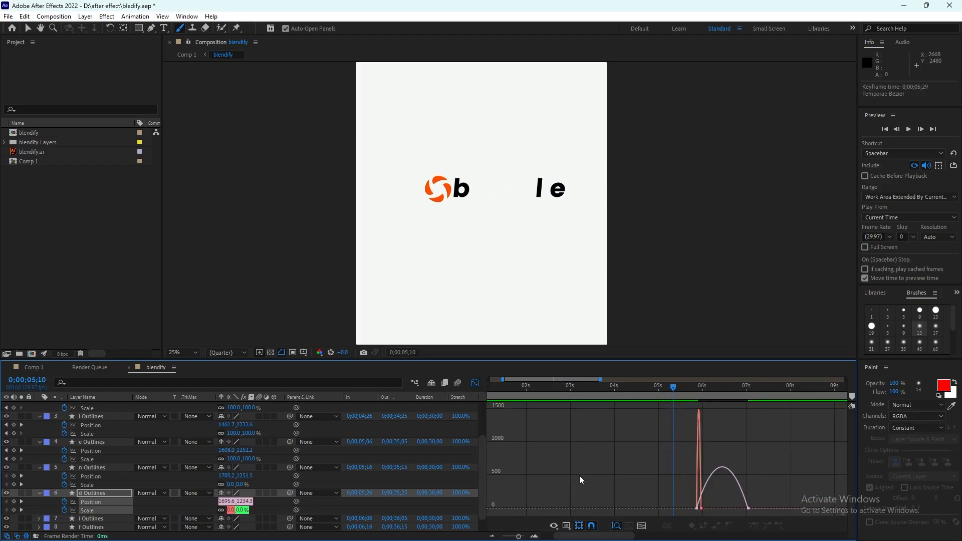
pyautogui.moveTo(731, 508); pyautogui.dragTo(721, 509)
pyautogui.press('space')
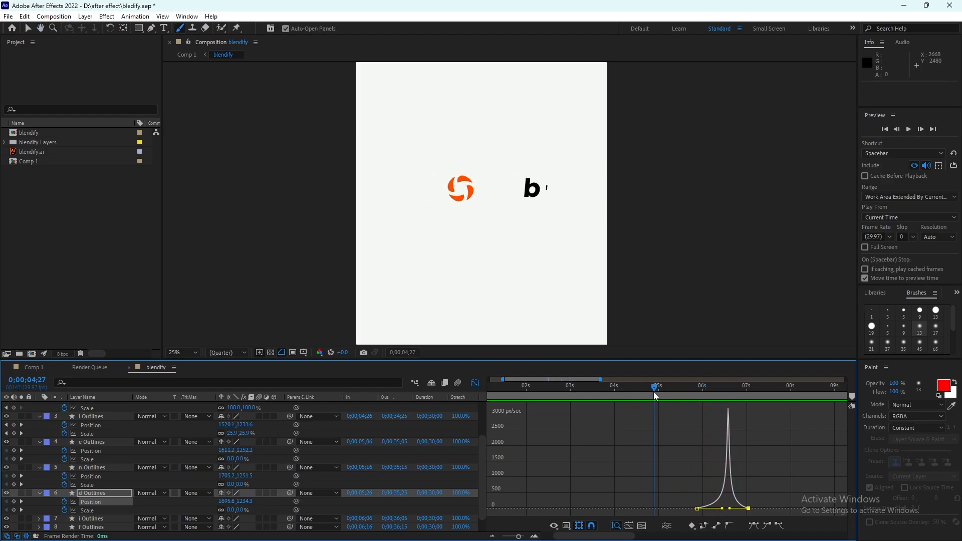
pyautogui.press('space')
pyautogui.hotkey('shift', 'F3')
# Preview the letter reveal from 0;00;04;16 with the composition magnified to 50%.
pyautogui.press('-')
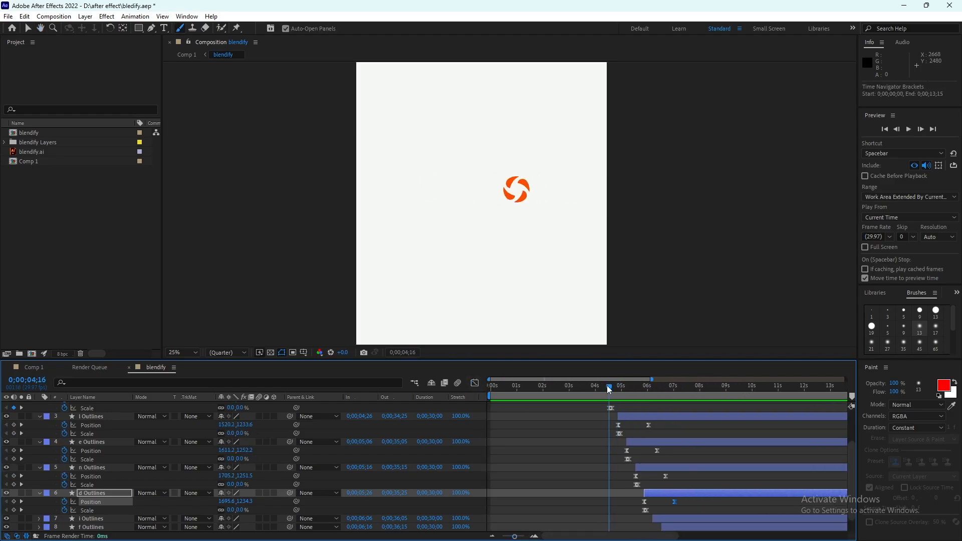
pyautogui.moveTo(619, 390)
pyautogui.mouseDown()
pyautogui.moveTo(609, 391)
pyautogui.moveTo(619, 391)
pyautogui.mouseUp()
pyautogui.scroll(1, 331, 276)
pyautogui.hotkey('ctrl', 'r')
pyautogui.press('space')
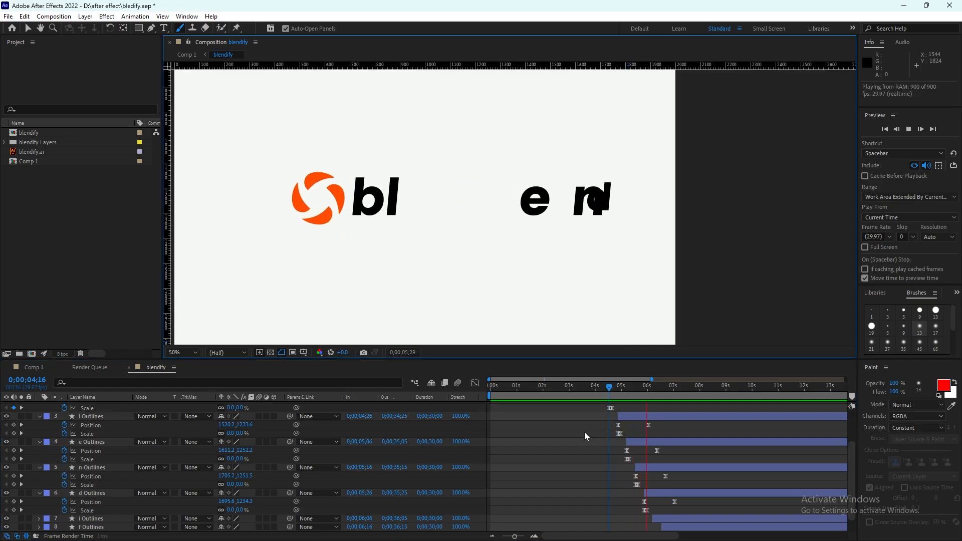
# Lengthen the d layer's Position speed handles into a narrow peak and scrub through its slide.
pyautogui.press('space')
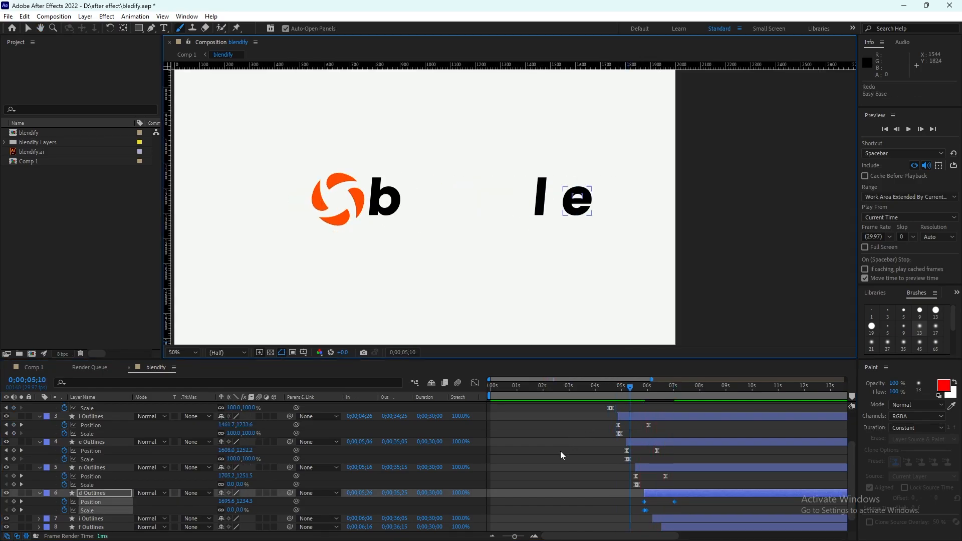
pyautogui.hotkey('shift', 'F3')
pyautogui.moveTo(650, 511); pyautogui.dragTo(660, 508)
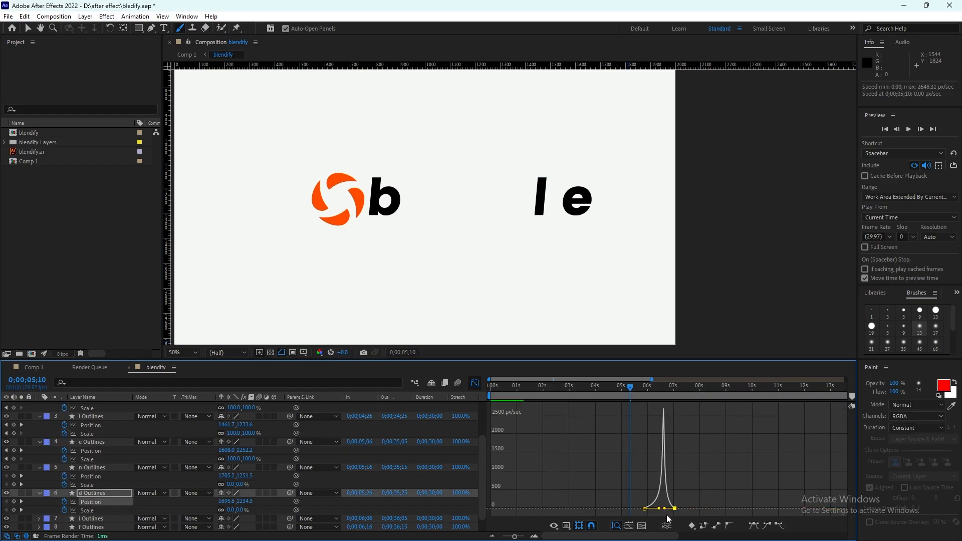
pyautogui.click(662, 386)
pyautogui.moveTo(651, 379); pyautogui.dragTo(697, 380)
pyautogui.hotkey('shift', 'F3')
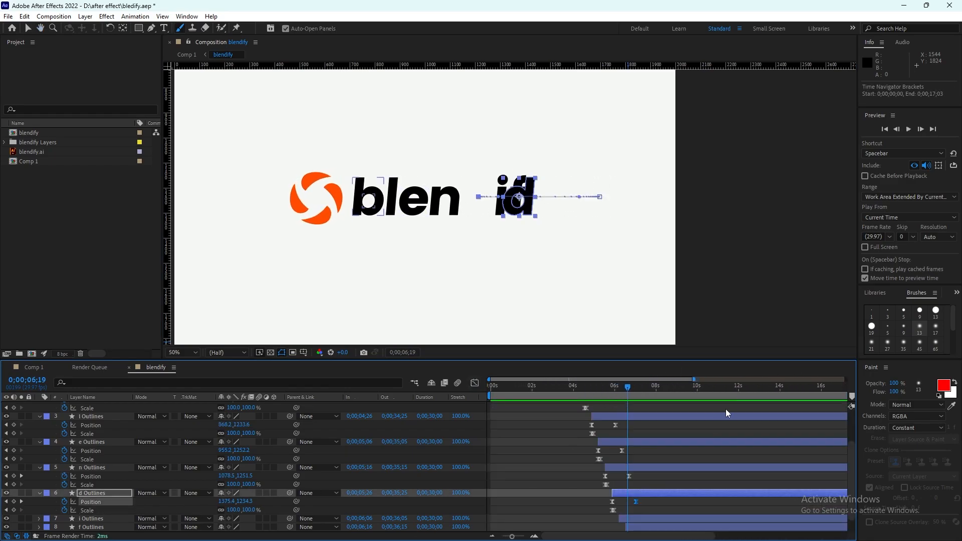
# Add Position and Scale keyframes to the i layer at 0;00;06;06, growing Scale from 0% to 100% over three frames.
pyautogui.press('-')
pyautogui.moveTo(573, 392); pyautogui.dragTo(553, 389)
pyautogui.scroll(-2, 595, 479)
pyautogui.click(578, 500)
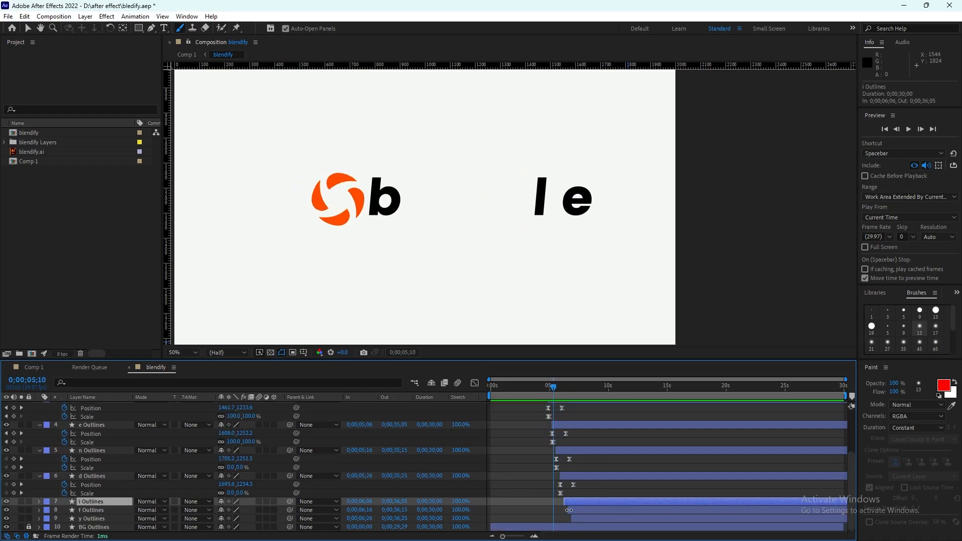
pyautogui.press('p')
pyautogui.hotkey('shift', 's')
pyautogui.click(563, 391)
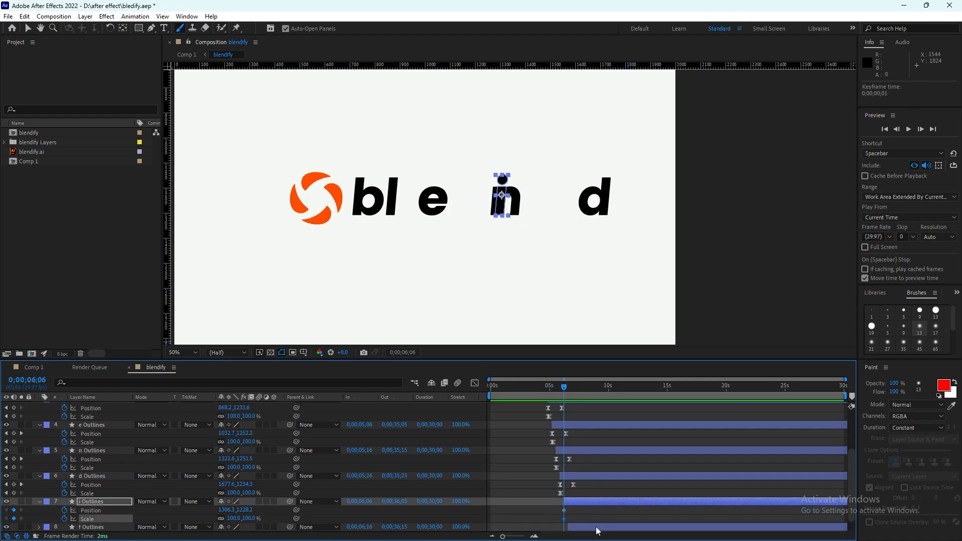
pyautogui.click(534, 535)
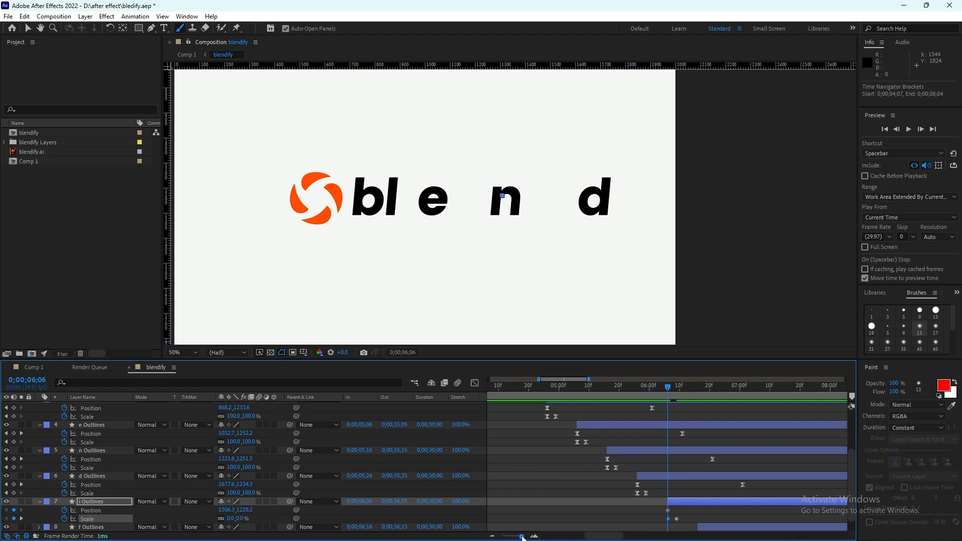
# Place the i layer's final Position keyframe at 0;00;07;11 and shift its starting Position to 1698.3, 1228.2.
pyautogui.press('space')
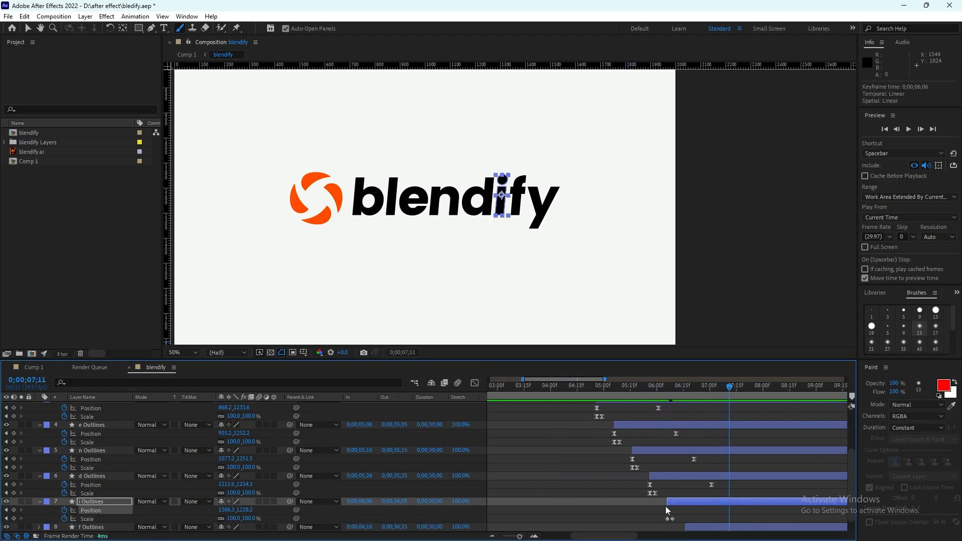
pyautogui.hotkey('alt', 'shift', 'p')
pyautogui.click(667, 385)
pyautogui.moveTo(502, 198); pyautogui.dragTo(599, 202)
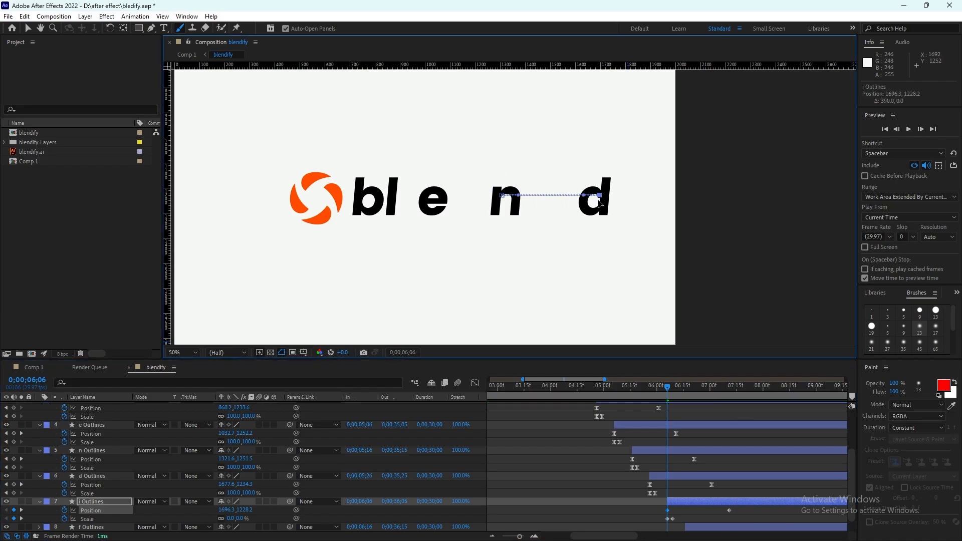
# Apply Easy Ease to the i layer's keyframes and lengthen its Position speed handles into a sharp central peak.
pyautogui.rightClick(668, 510)
pyautogui.click(841, 436)
pyautogui.hotkey('shift', 'F3')
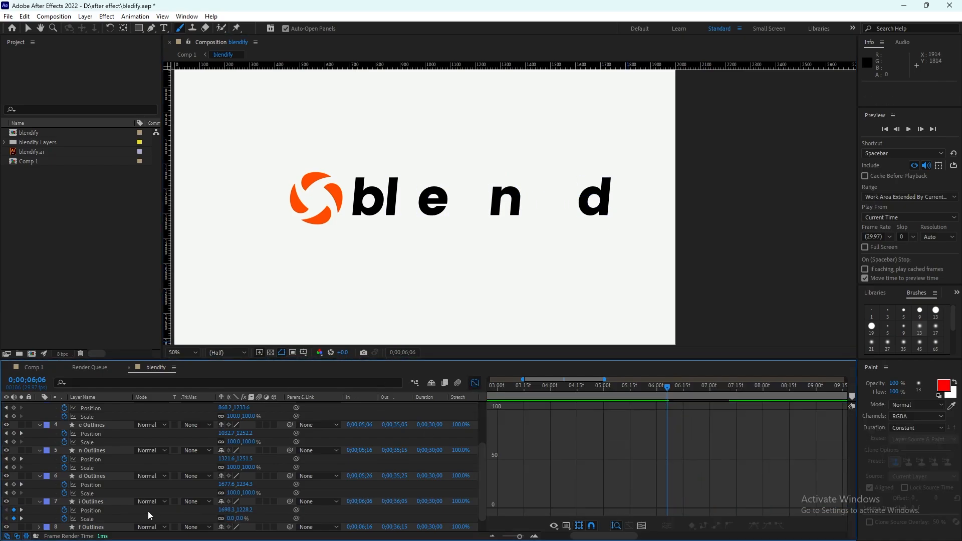
pyautogui.click(668, 506)
pyautogui.moveTo(687, 505); pyautogui.dragTo(697, 507)
# Preview the letter reveal from 0;00;04;28 and scrub back through it to check the i layer's motion.
pyautogui.press('space')
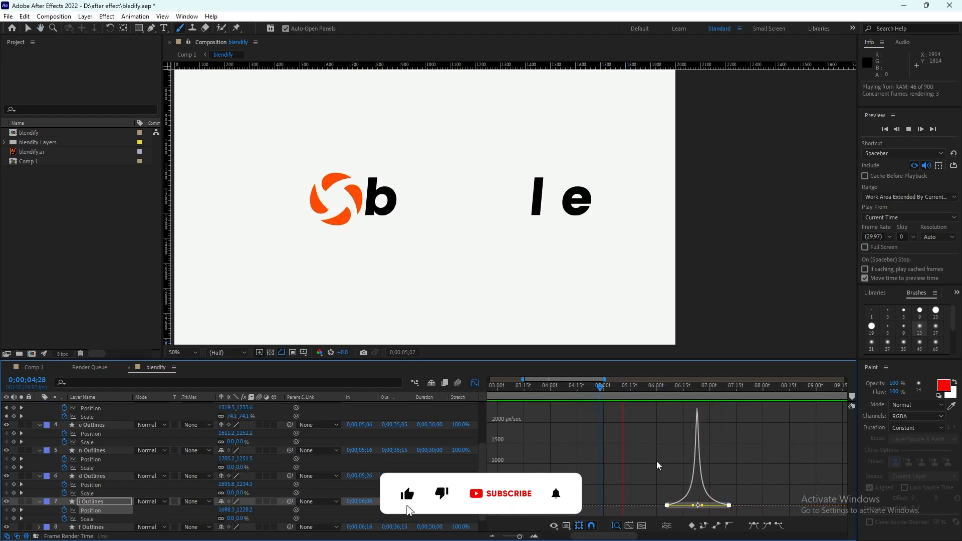
pyautogui.moveTo(646, 395); pyautogui.dragTo(663, 408)
pyautogui.press('pageup')
pyautogui.press('pageup')
pyautogui.press('pageup')
pyautogui.press('pageup')
pyautogui.press('pageup')
pyautogui.press('pageup')
pyautogui.press('pageup')
pyautogui.press('pageup')
pyautogui.press('pageup')
pyautogui.press('pageup')
pyautogui.press('pageup')
pyautogui.press('pageup')
pyautogui.press('pageup')
pyautogui.press('pageup')
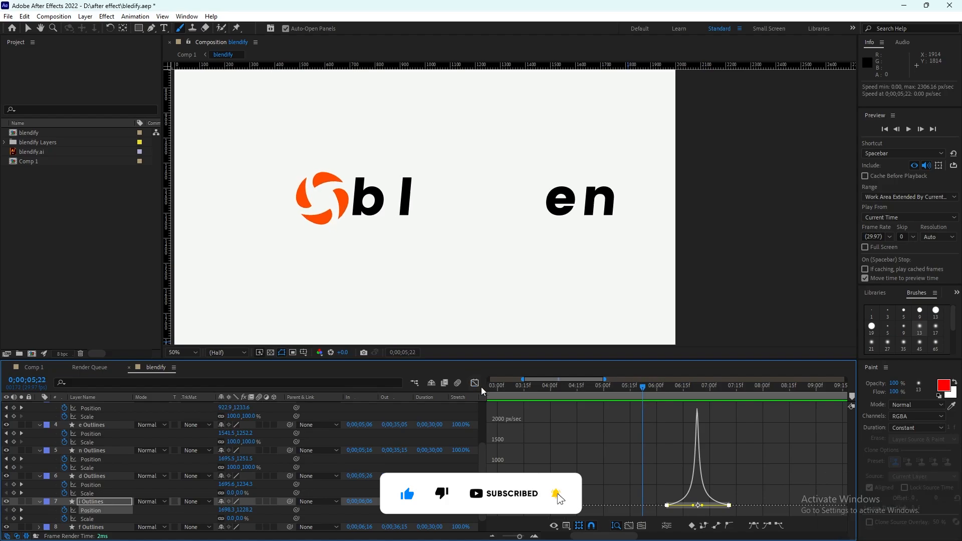
pyautogui.hotkey('shift', 'F3')
pyautogui.moveTo(620, 380); pyautogui.dragTo(585, 386)
pyautogui.scroll(3, 611, 446)
pyautogui.scroll(-3, 619, 424)
# Keyframe the f layer's Position at 0;00;06;16 and 0;00;07;21, and its Scale from 0% to 100% starting at 0;00;06;16.
pyautogui.click(721, 510)
pyautogui.press('i')
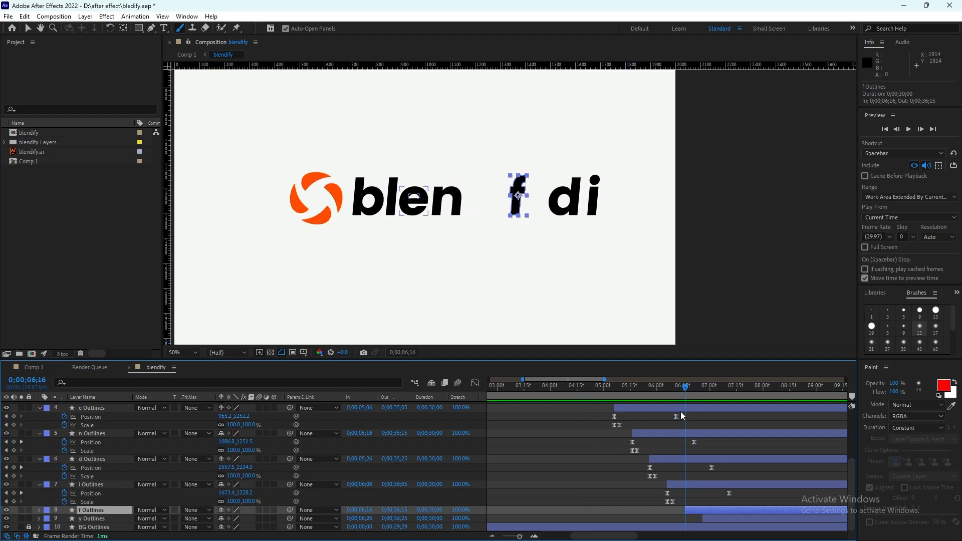
pyautogui.hotkey('alt', 'shift', 's')
pyautogui.hotkey('alt', 'shift', 'p')
pyautogui.press('space')
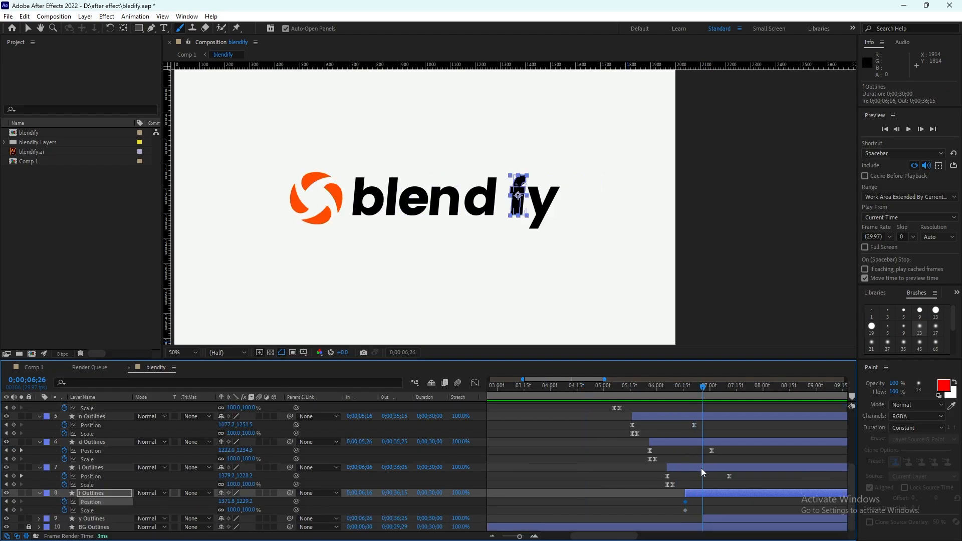
pyautogui.hotkey('ctrl', 'c')
pyautogui.press('i')
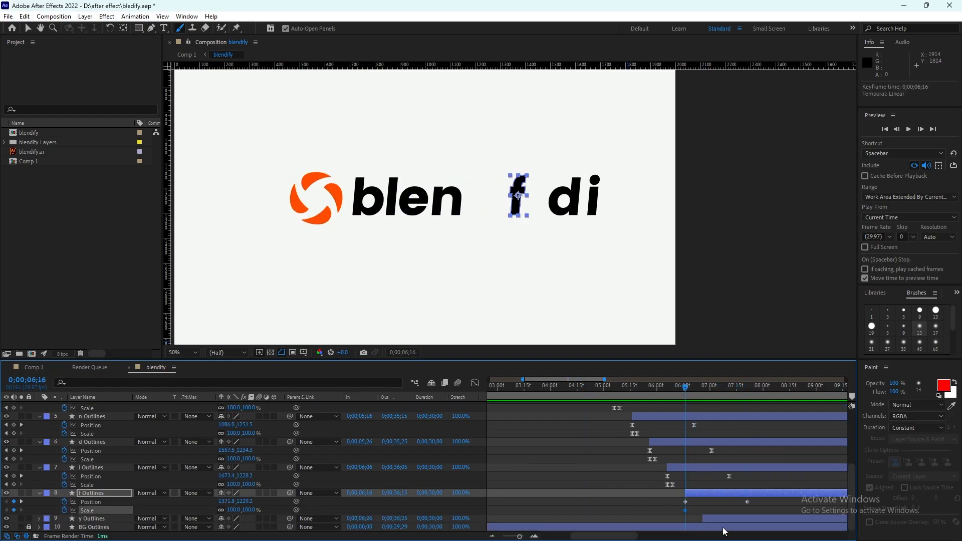
# Apply Easy Ease to the f layer's keyframes and shift its starting Position to 1675.8, 1229.2.
pyautogui.rightClick(746, 501)
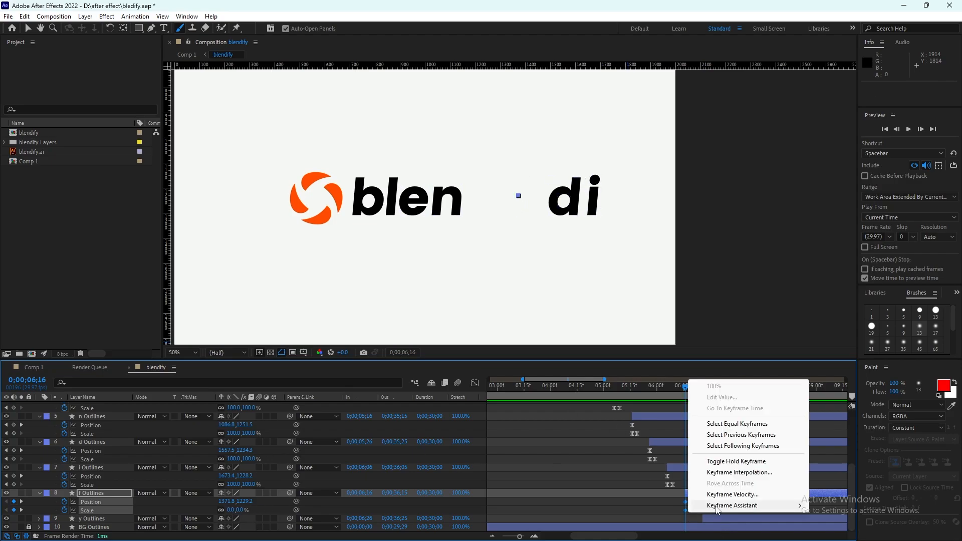
pyautogui.click(475, 383)
pyautogui.click(151, 502)
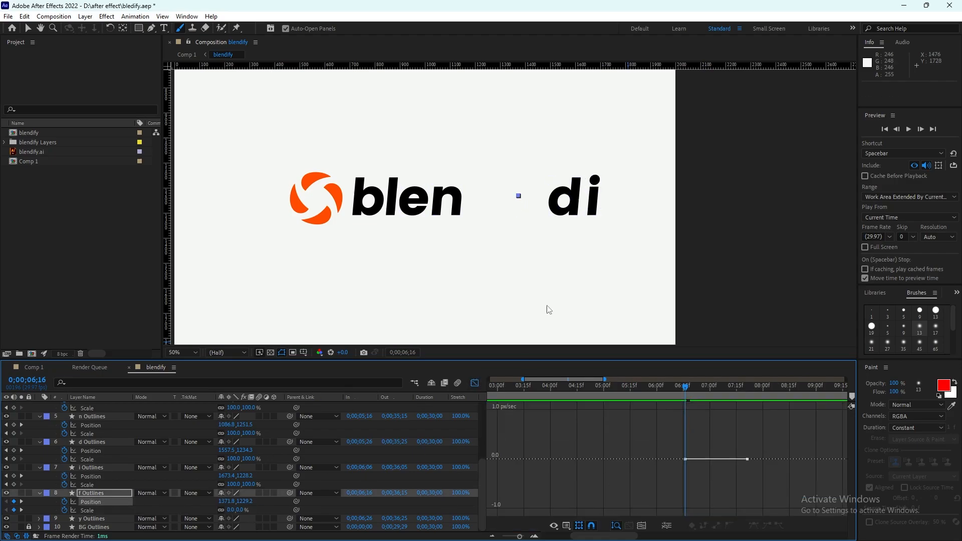
pyautogui.moveTo(519, 197); pyautogui.dragTo(595, 196)
# Lengthen the f layer's Position speed handles into a sharp peak and preview the reveal from 0;00;05;15.
pyautogui.moveTo(691, 388); pyautogui.dragTo(741, 388)
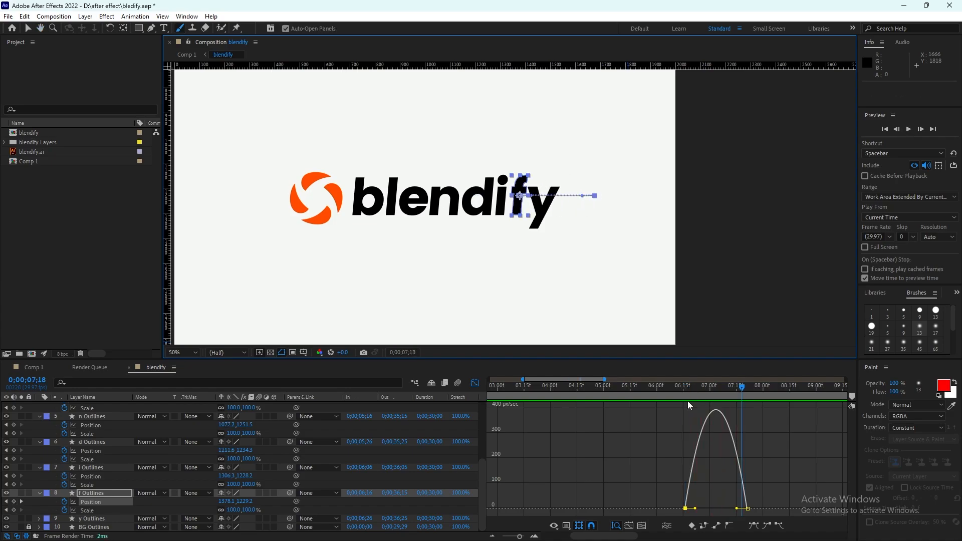
pyautogui.moveTo(695, 509); pyautogui.dragTo(724, 510)
pyautogui.click(748, 508)
pyautogui.click(629, 387)
pyautogui.press('space')
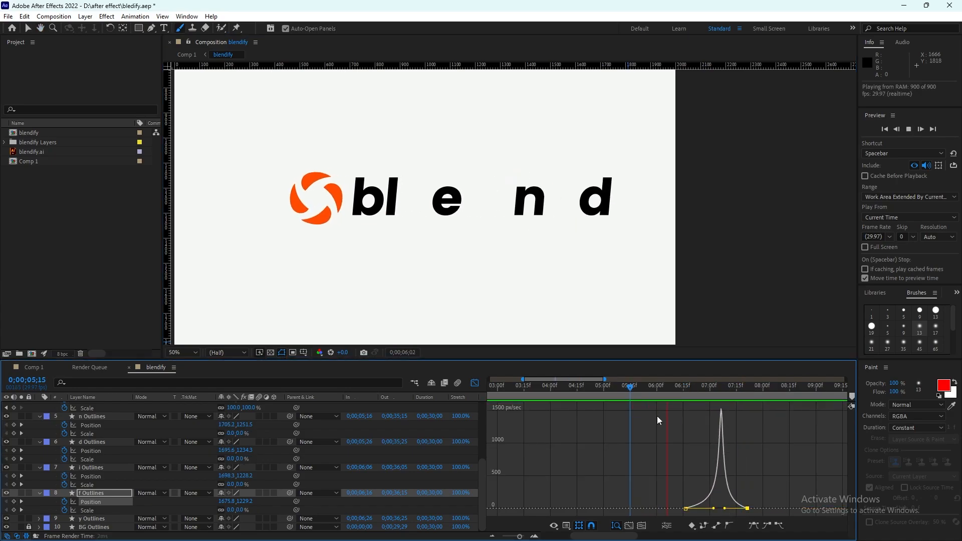
pyautogui.press('space')
pyautogui.moveTo(742, 388)
pyautogui.mouseDown()
pyautogui.moveTo(714, 390)
pyautogui.moveTo(732, 393)
pyautogui.mouseUp()
pyautogui.hotkey('shift', 'F3')
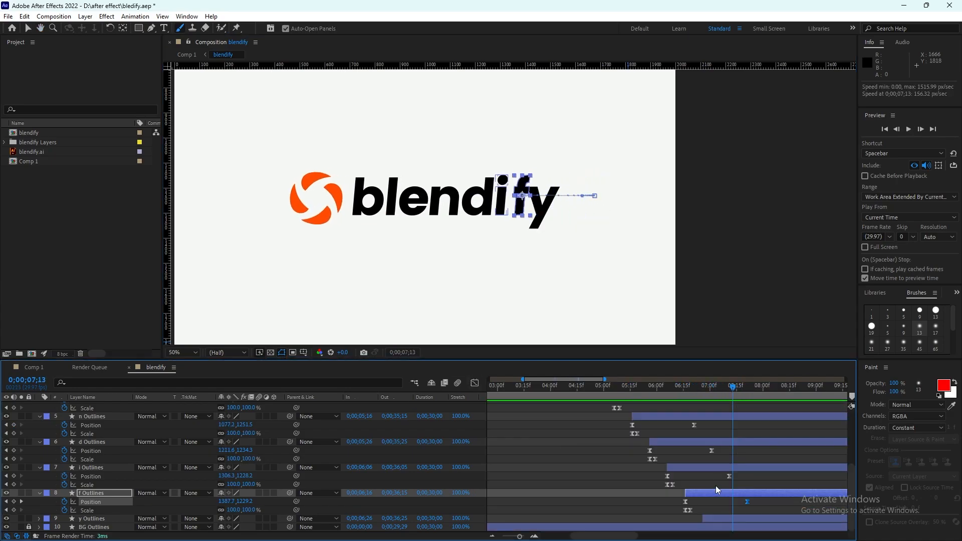
# Add Position and Scale keyframes to the y layer at 0;00;06;26, growing Scale from 0% to 100% by 0;00;06;29.
pyautogui.click(704, 520)
pyautogui.press('p')
pyautogui.hotkey('shift', 's')
pyautogui.scroll(-1, 687, 469)
pyautogui.press('i')
pyautogui.moveTo(65, 511); pyautogui.dragTo(64, 519)
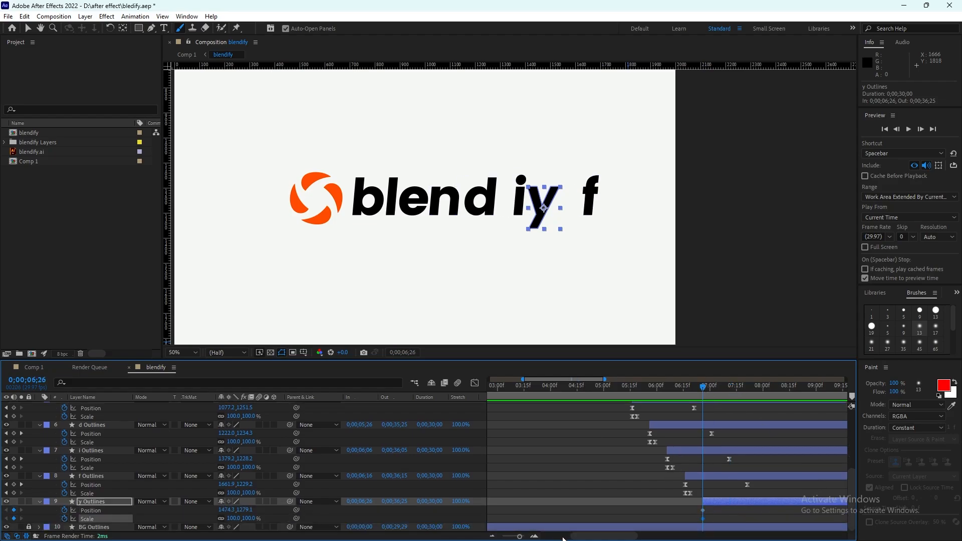
pyautogui.click(235, 519)
pyautogui.write('0')
pyautogui.press('Return')
pyautogui.click(702, 511)
pyautogui.hotkey('ctrl', 'c')
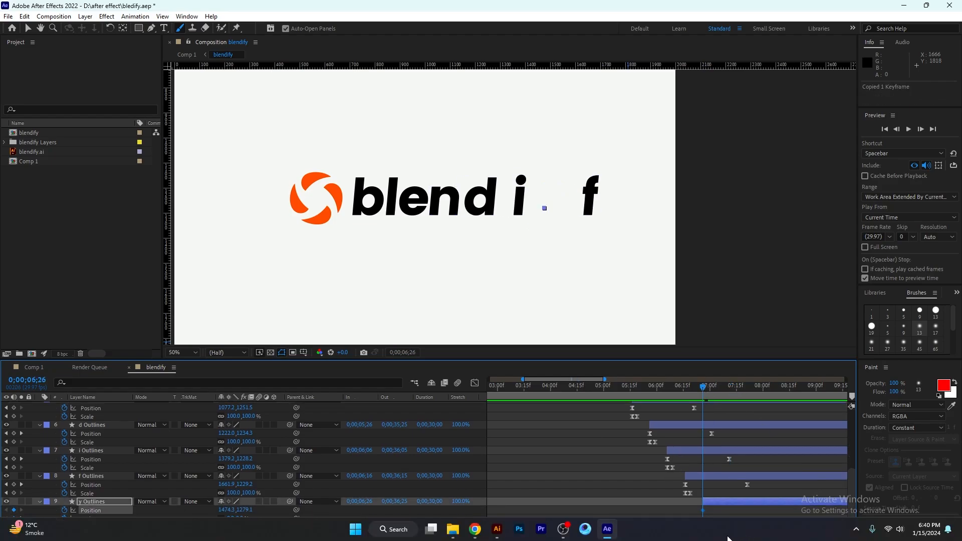
pyautogui.hotkey('shift', 'pagedown')
pyautogui.press('space')
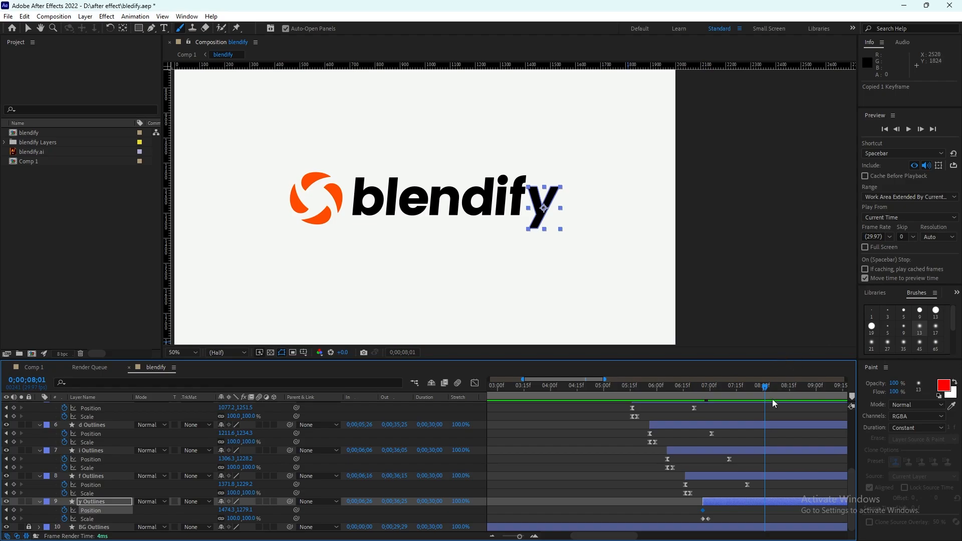
pyautogui.press('i')
pyautogui.moveTo(551, 213); pyautogui.dragTo(557, 214)
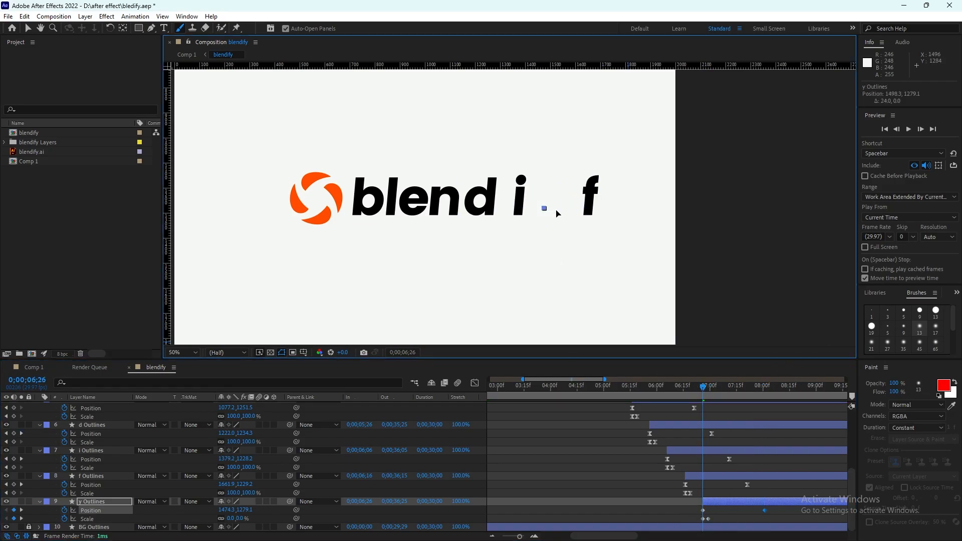
pyautogui.moveTo(626, 384); pyautogui.dragTo(702, 375)
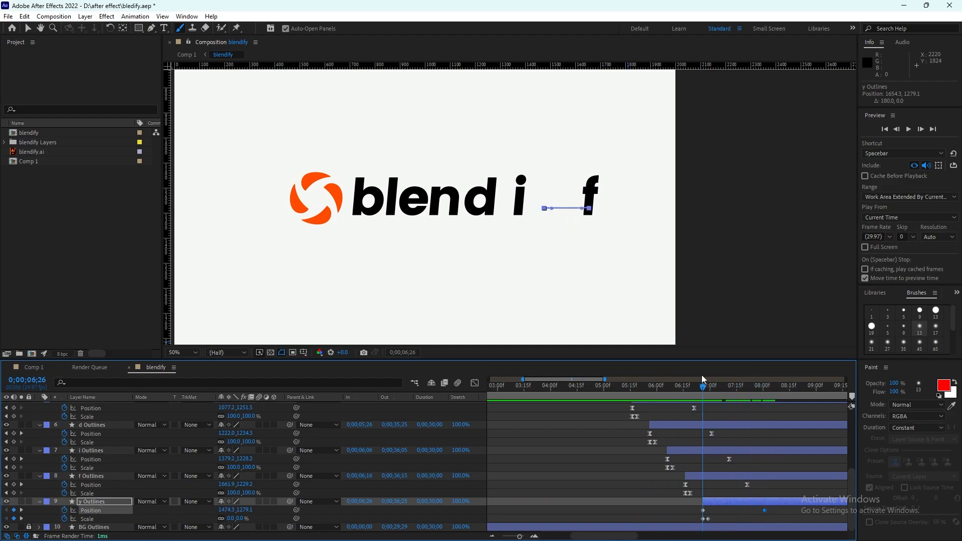
pyautogui.click(765, 511)
pyautogui.press('Delete')
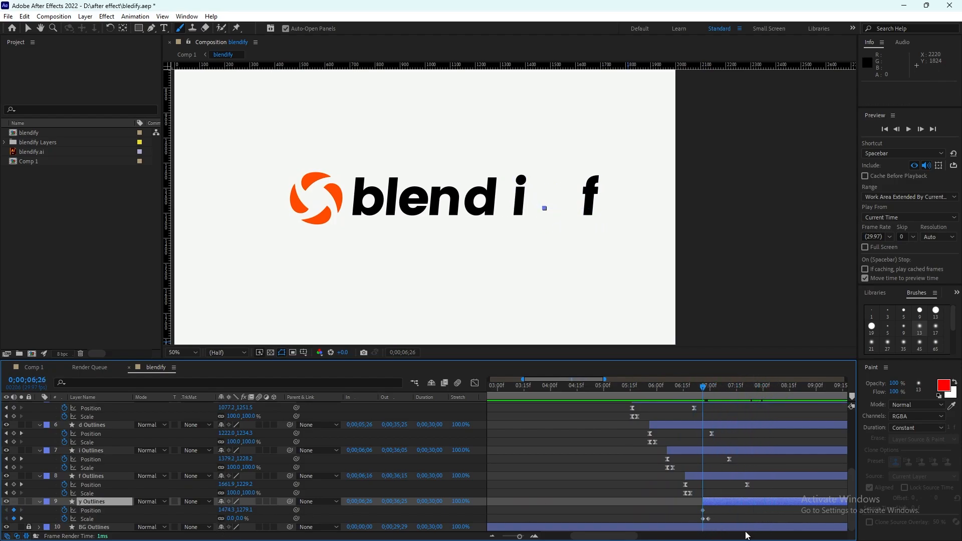
# Copy the y layer's Position keyframe from 0;00;06;26 and paste it at 0;00;08;01 as the final resting position.
pyautogui.hotkey('shift', 'pagedown')
pyautogui.hotkey('shift', 'pagedown')
pyautogui.hotkey('shift', 'pagedown')
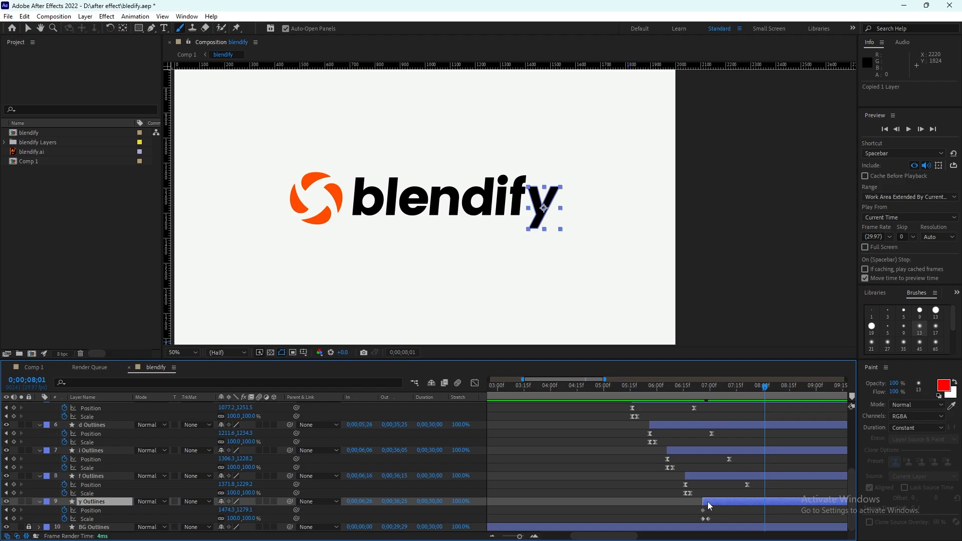
pyautogui.click(90, 509)
pyautogui.hotkey('ctrl', 'v')
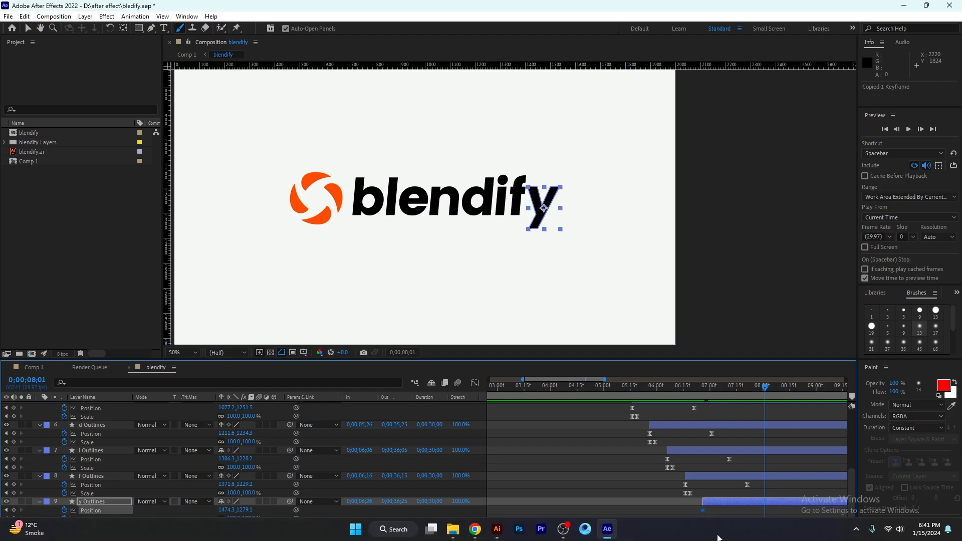
pyautogui.click(745, 387)
pyautogui.moveTo(732, 394); pyautogui.dragTo(702, 395)
pyautogui.hotkey('ctrl', 'c')
pyautogui.click(745, 389)
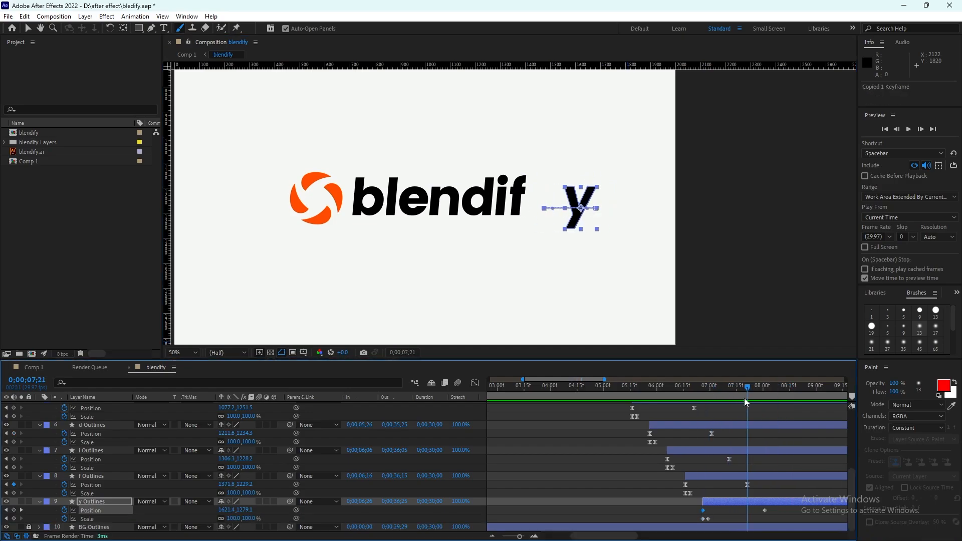
pyautogui.hotkey('ctrl', 'v')
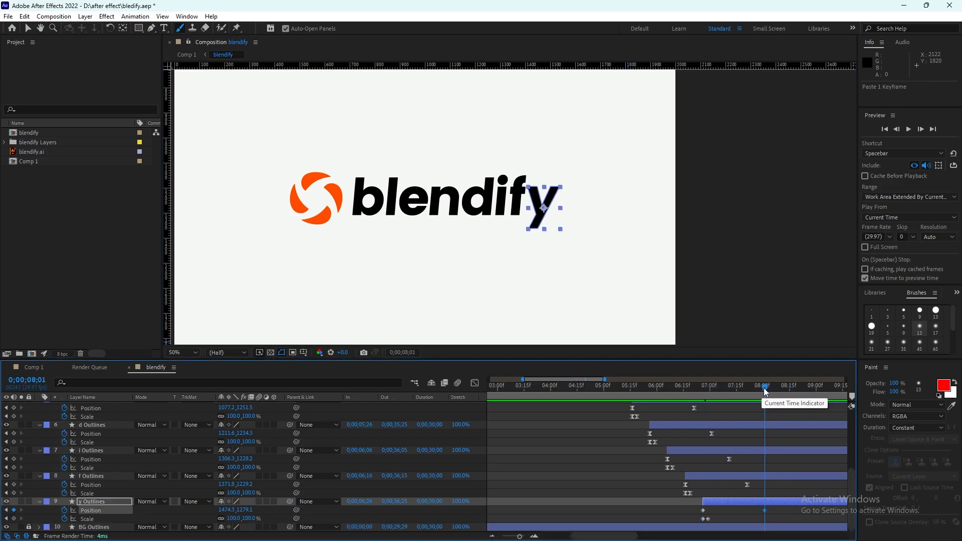
# Shift the y layer's starting Position at 0;00;06;26 horizontally to the right of its final place in the wordmark.
pyautogui.moveTo(765, 392); pyautogui.dragTo(708, 392)
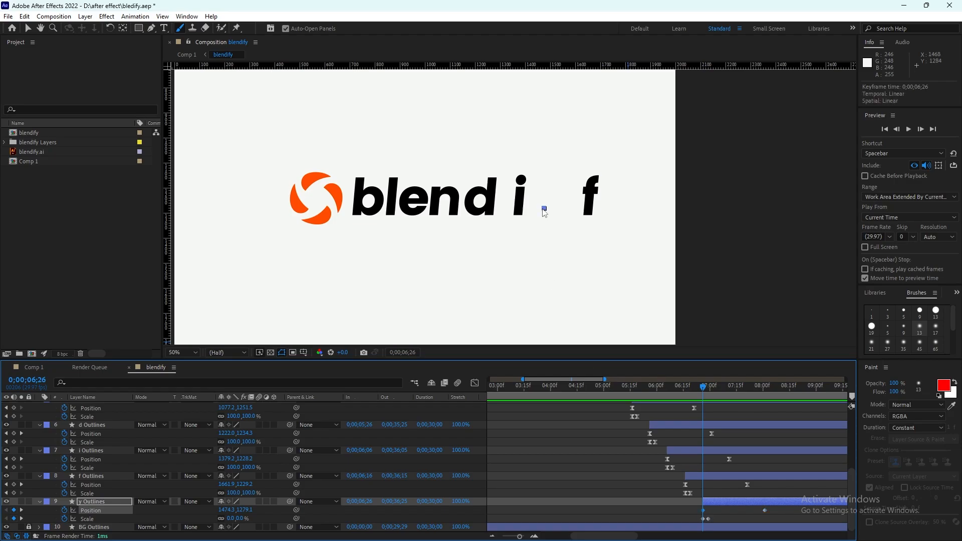
pyautogui.moveTo(543, 209); pyautogui.dragTo(594, 207)
pyautogui.moveTo(705, 390); pyautogui.dragTo(764, 391)
# Apply Easy Ease to the y layer's Position and Scale keyframes and show their speed curves in the Graph Editor.
pyautogui.rightClick(698, 522)
pyautogui.moveTo(769, 508)
pyautogui.mouseDown()
pyautogui.moveTo(697, 523)
pyautogui.moveTo(771, 507)
pyautogui.mouseUp()
pyautogui.rightClick(707, 519)
pyautogui.moveTo(721, 514)
pyautogui.click(623, 466)
pyautogui.click(474, 383)
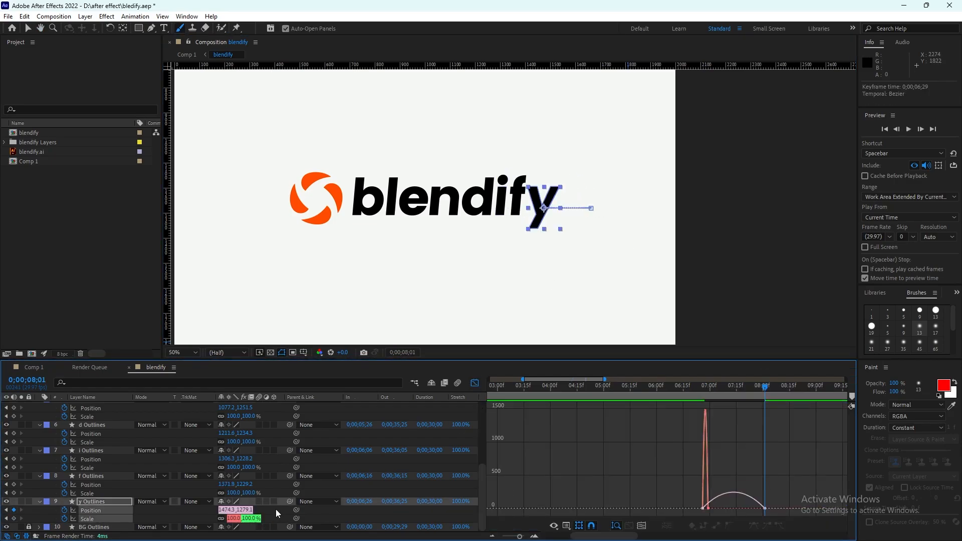